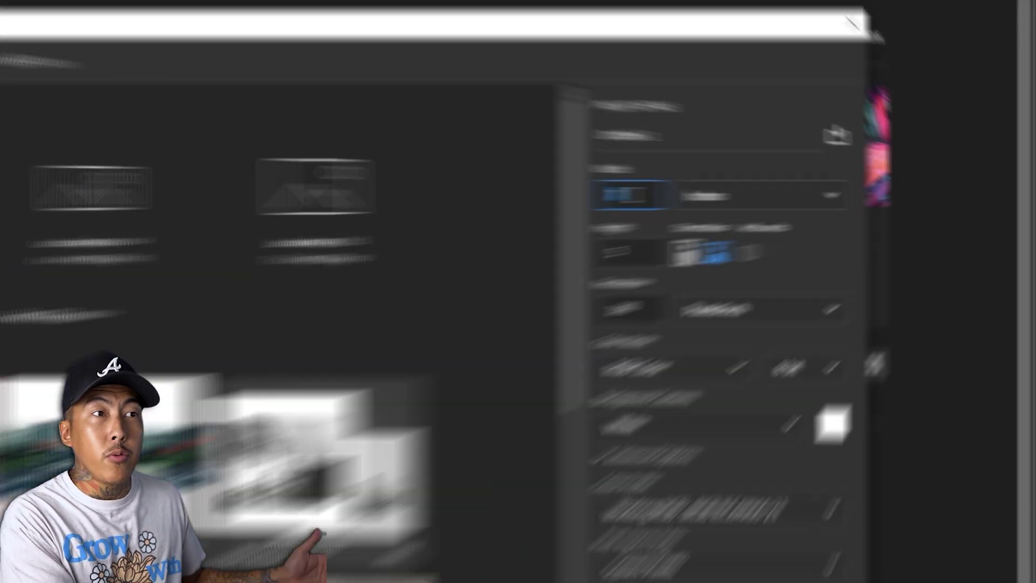
- Set the new document's width to 12 and enter its height
type("12")
key("Tab")
type("1")
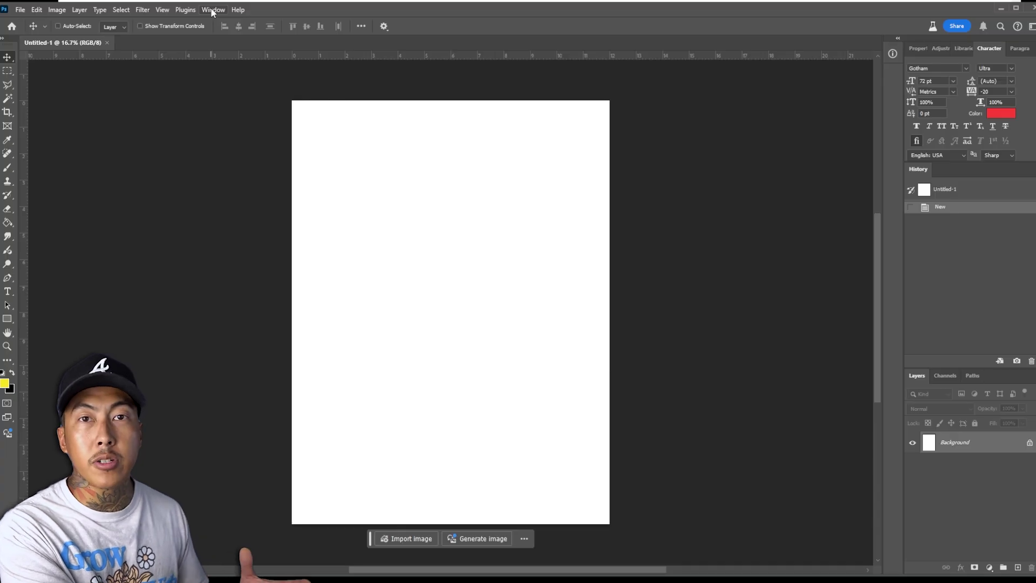
left_click(212, 10)
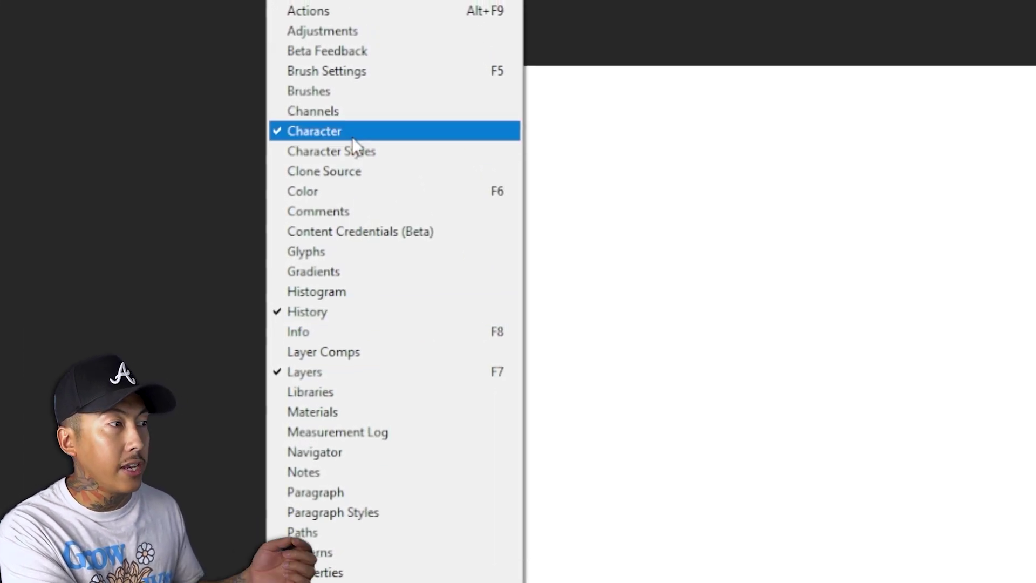
left_click(351, 134)
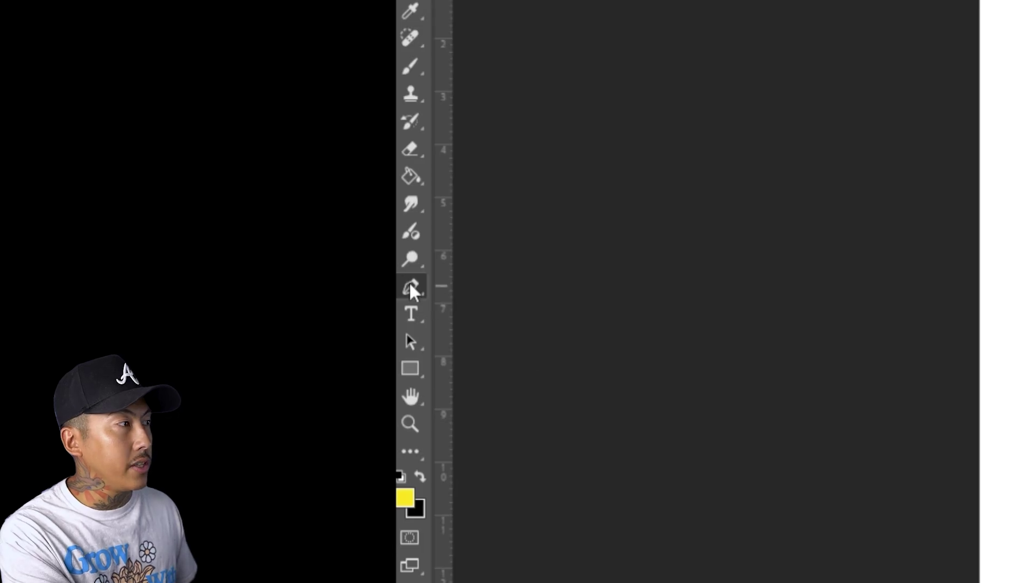
- Draw a straight, steeply slanting two-point path on the blank page with the Pen tool
left_click(410, 290)
left_click(475, 284)
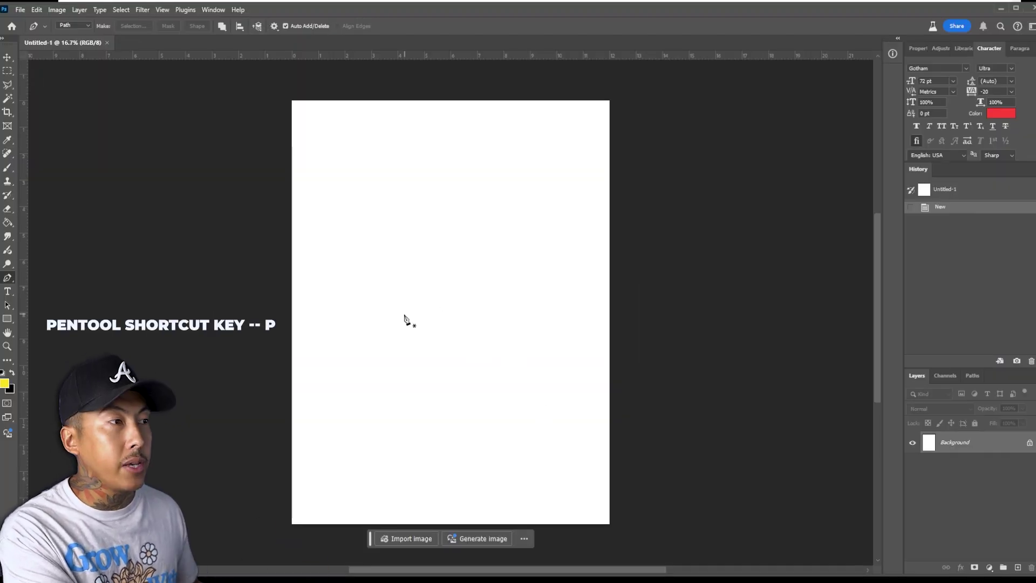
left_click(405, 316)
scroll(424, 372, "up", 3)
left_click(419, 393)
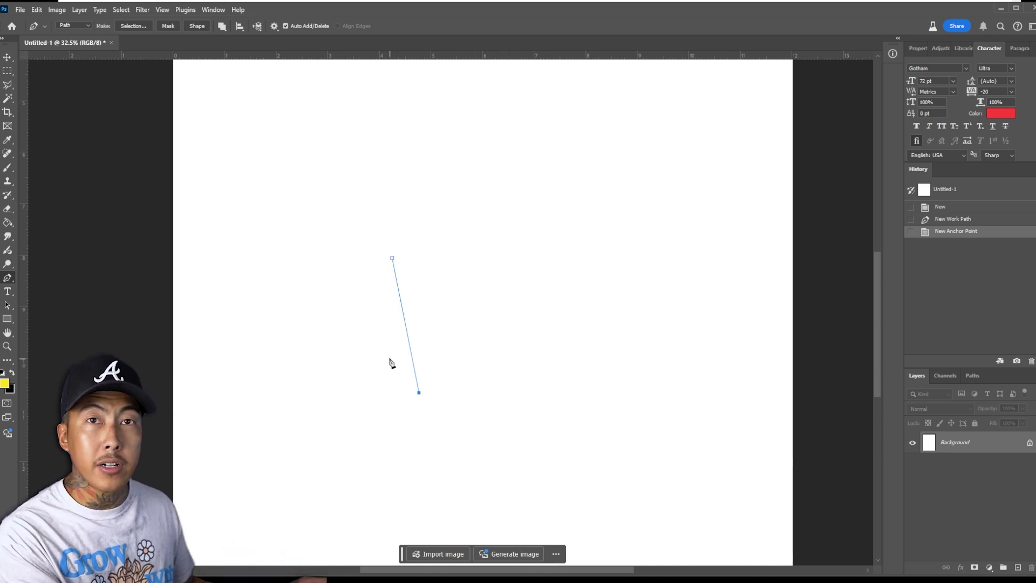
- Look over the canvas around the two-point path, moving the view vertically and horizontally
left_click_drag(477, 317, 478, 233)
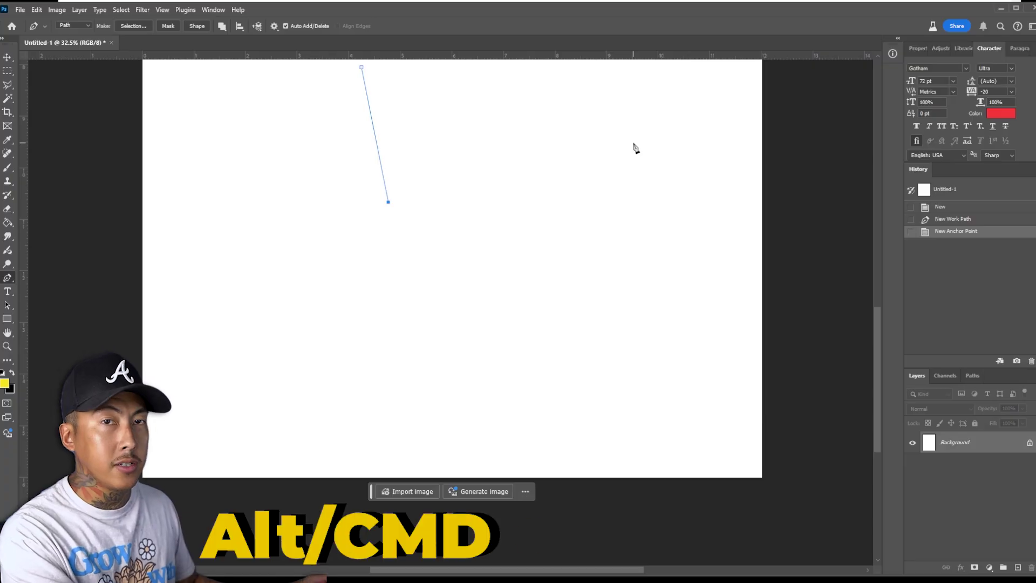
scroll(565, 274, "up", 1)
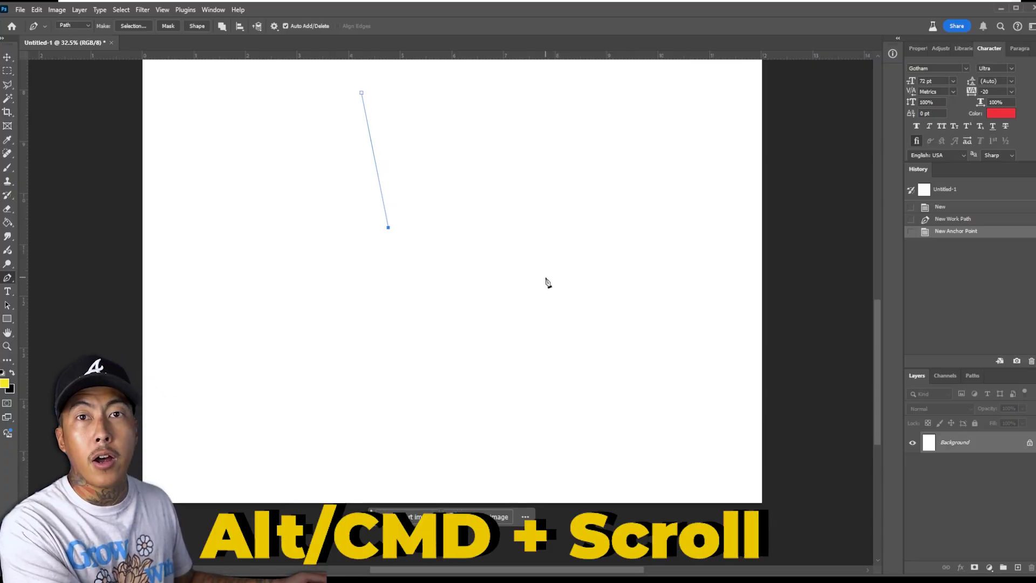
scroll(544, 280, "down", 1)
scroll(460, 264, "up", 1)
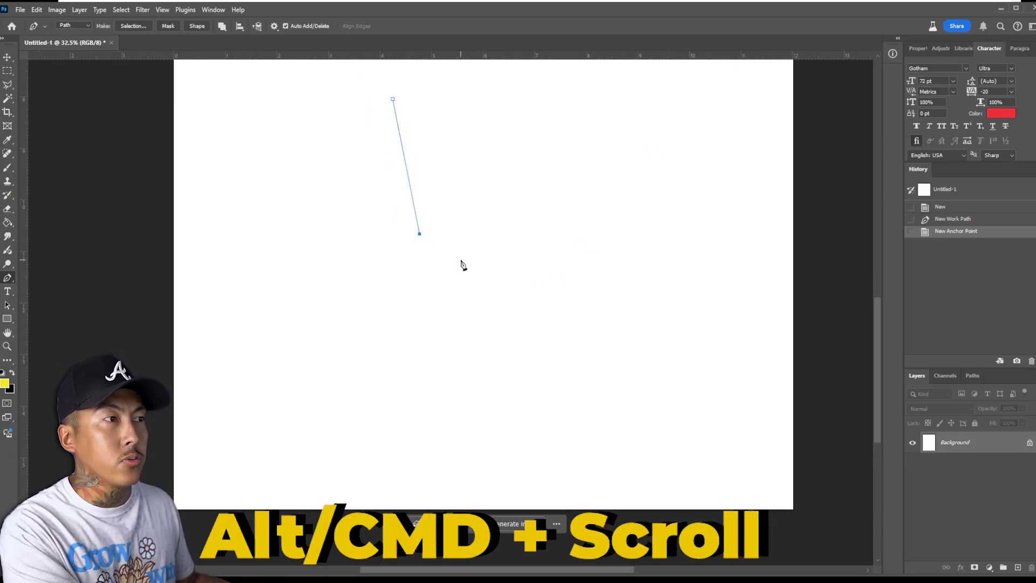
scroll(460, 264, "down", 2)
scroll(465, 262, "up", 1)
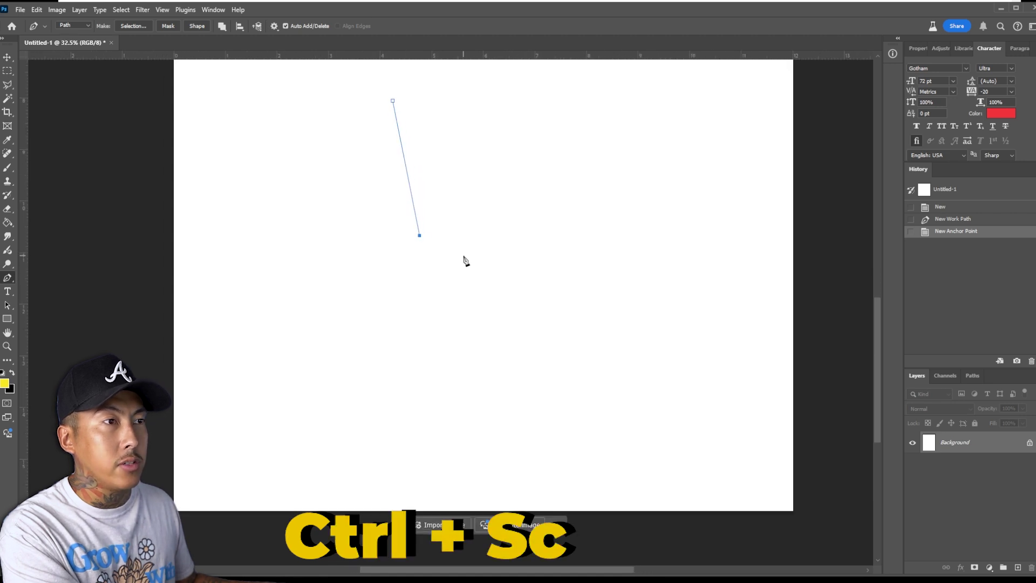
scroll(513, 282, "right", 2)
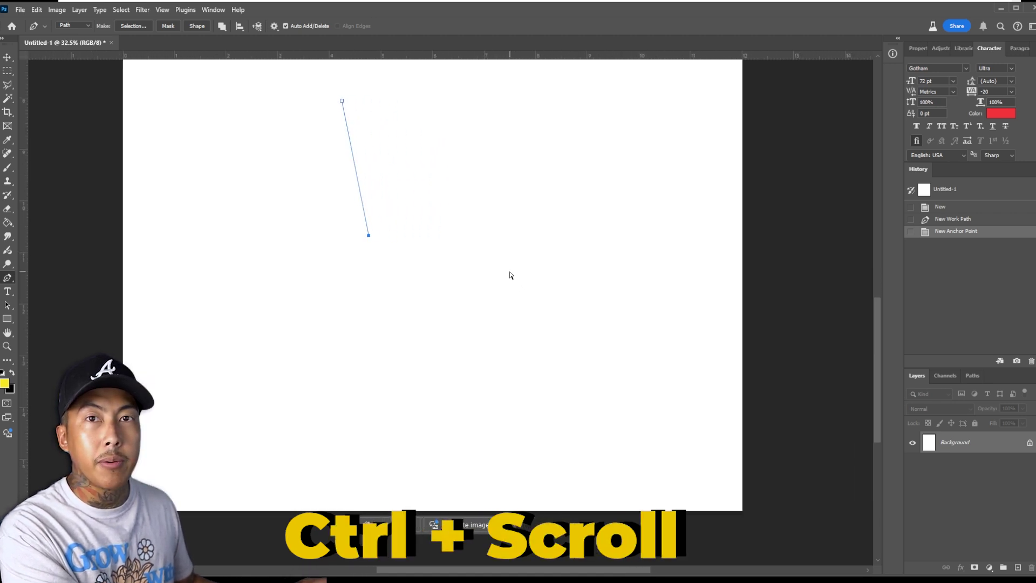
scroll(507, 273, "left", 2)
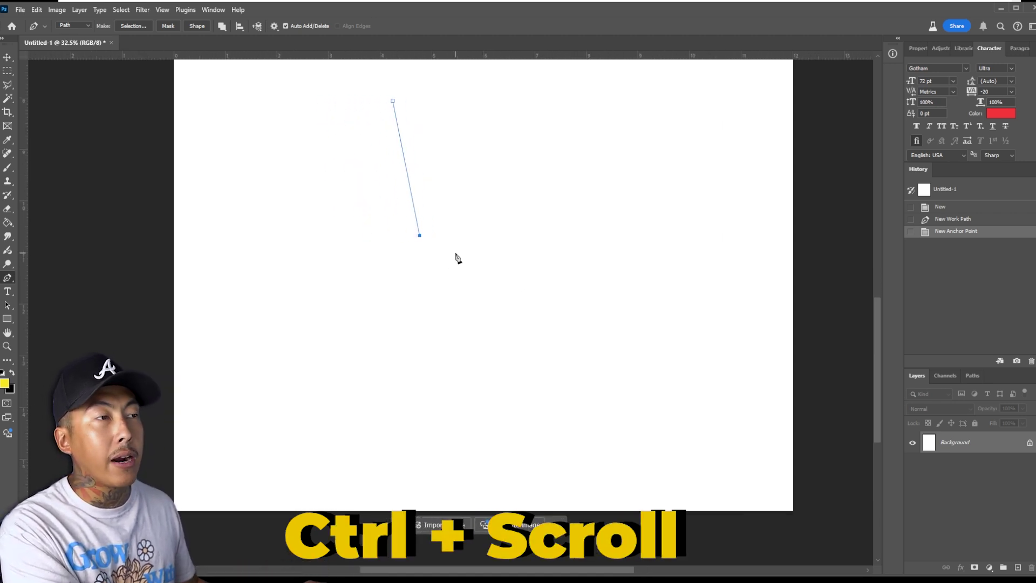
scroll(469, 254, "up", 3)
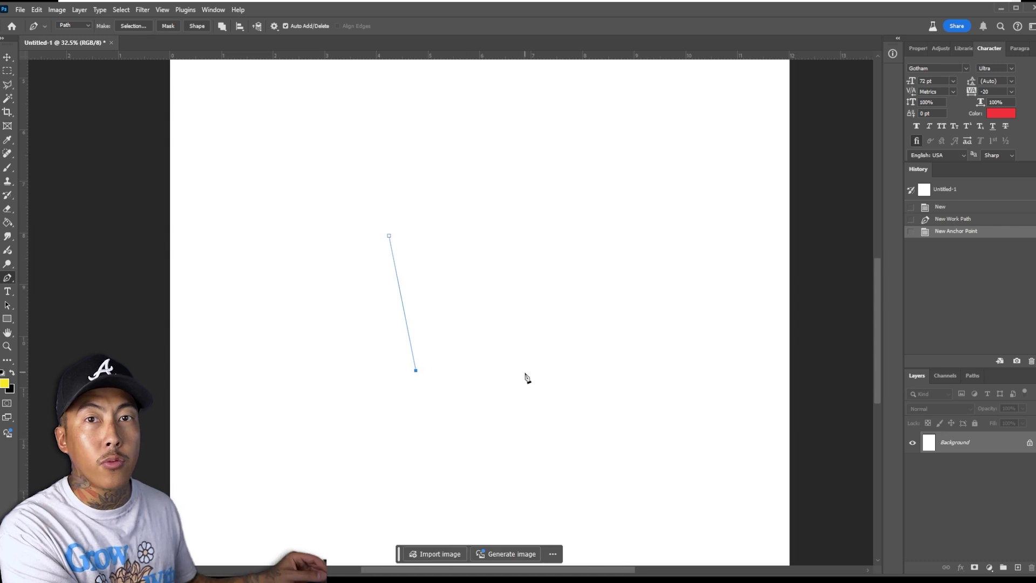
- Extend the practice path with five corner anchor points, forming a zigzag of straight segments
left_click(447, 348)
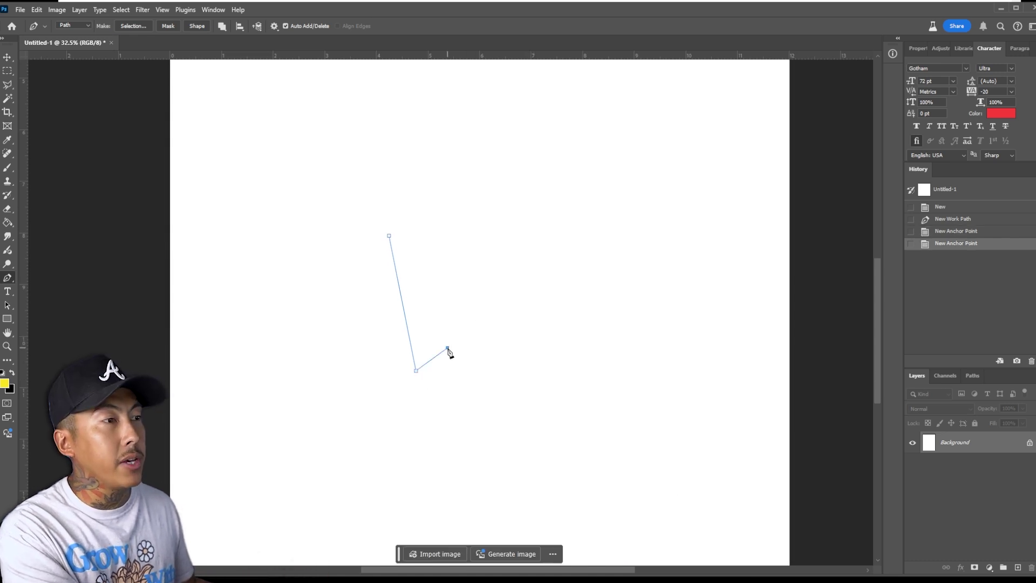
left_click(472, 281)
left_click(463, 252)
left_click(477, 200)
left_click(529, 227)
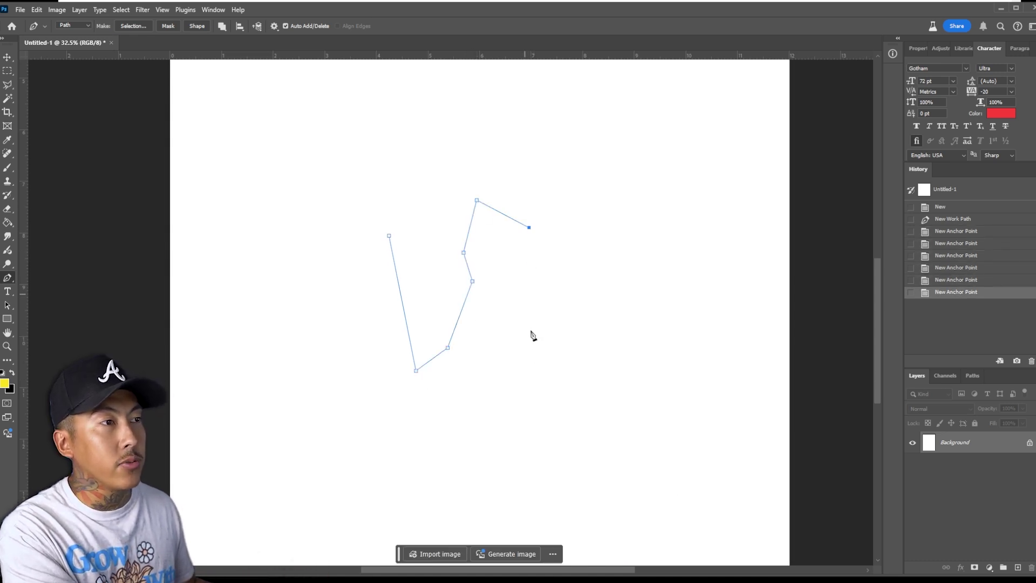
- Continue the zigzag path with three more corner points, ending with two smooth anchor points that form curved segments
scroll(519, 243, "up", 2)
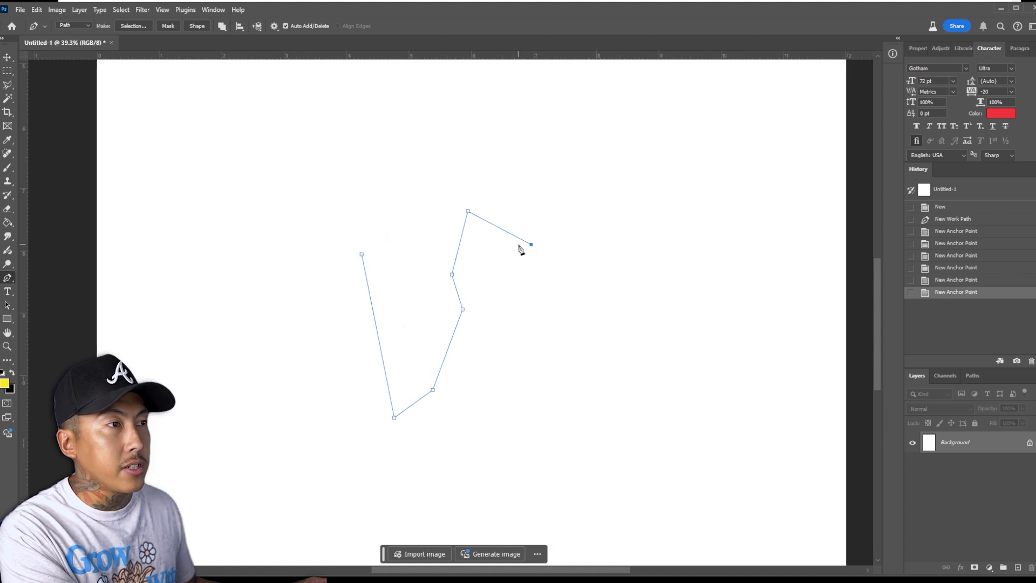
left_click(542, 272)
left_click(531, 307)
left_click(547, 345)
left_click_drag(639, 185, 675, 229)
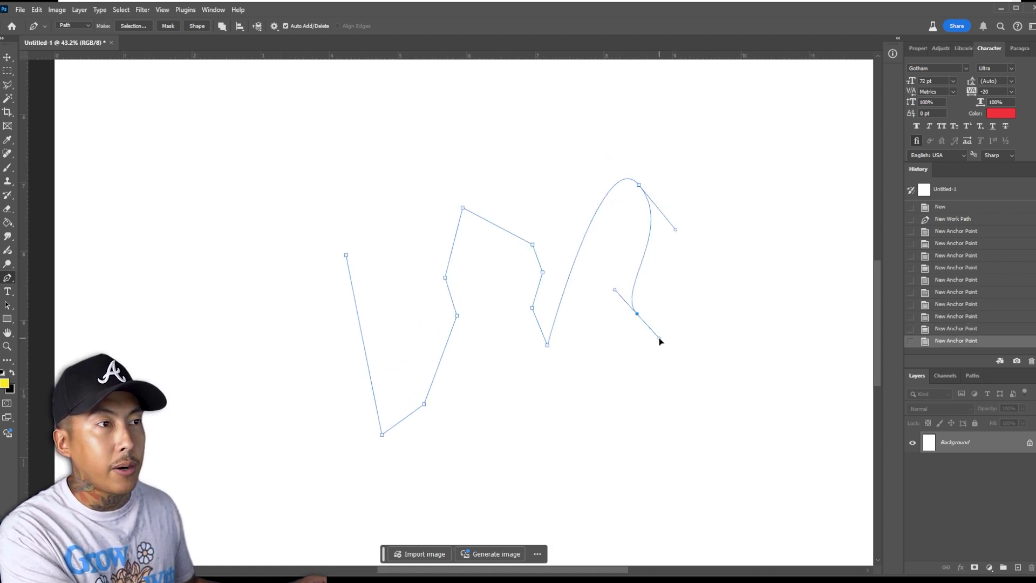
left_click_drag(659, 338, 659, 338)
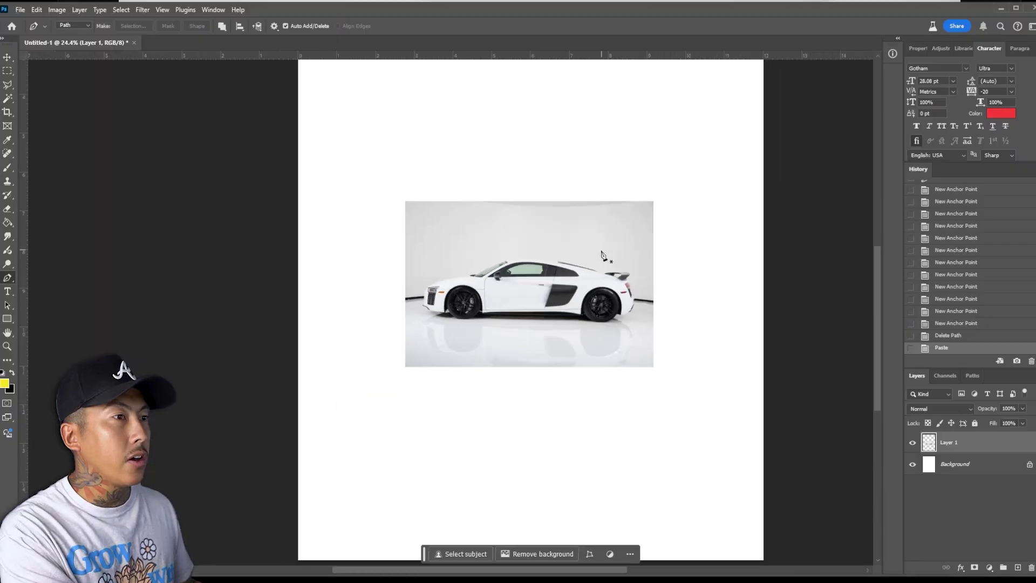
- Trace a closed Pen tool path around the outline of the white car's front headlight
scroll(529, 342, "up", 4)
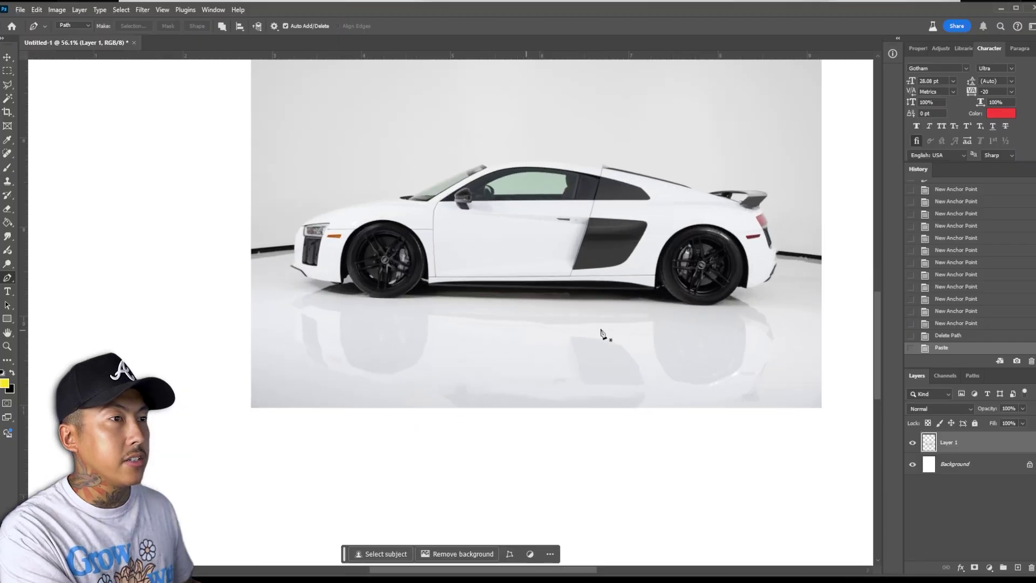
scroll(620, 281, "up", 2)
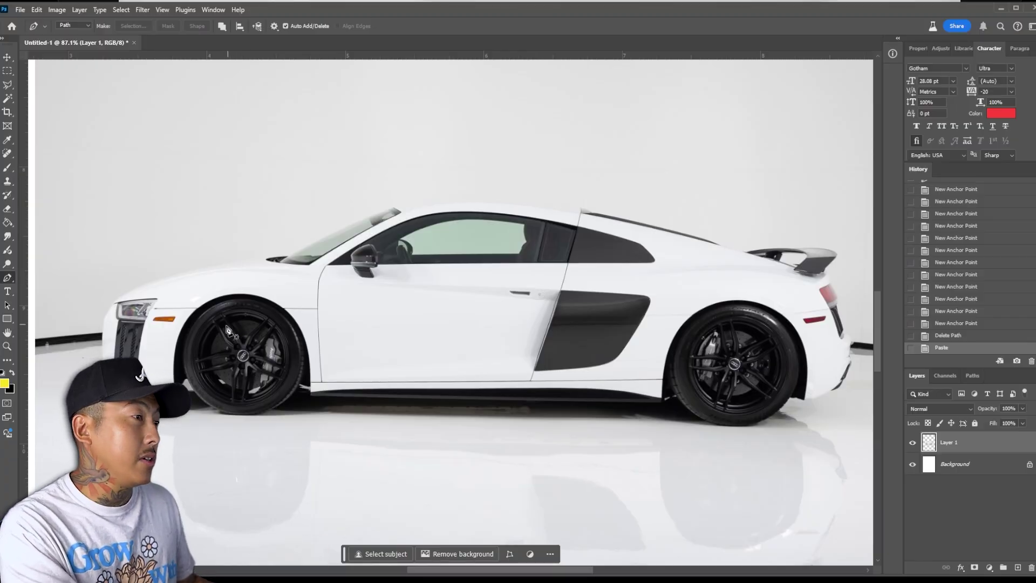
scroll(229, 330, "up", 2)
scroll(185, 442, "up", 2)
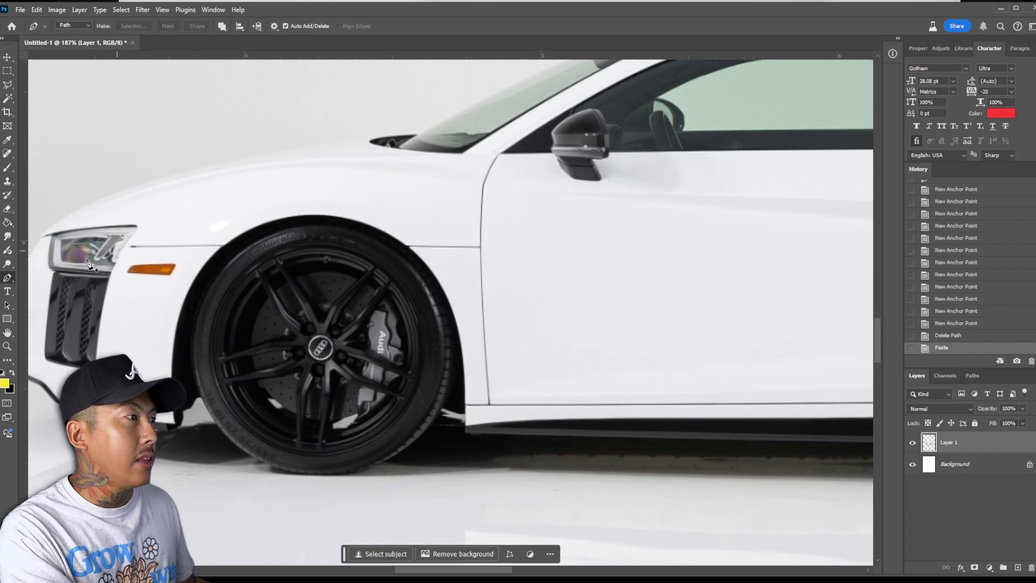
scroll(99, 265, "up", 3)
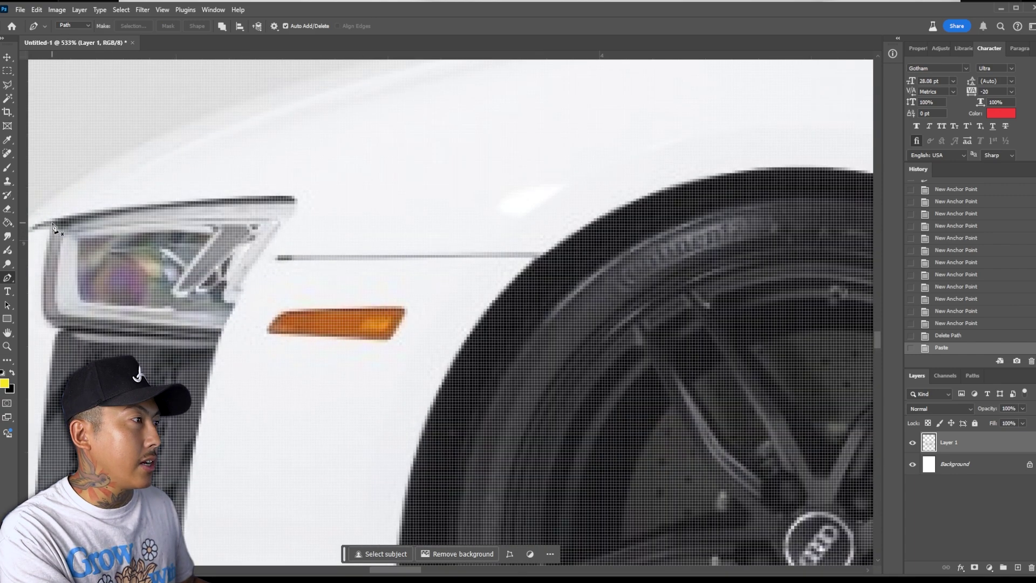
left_click_drag(42, 253, 45, 264)
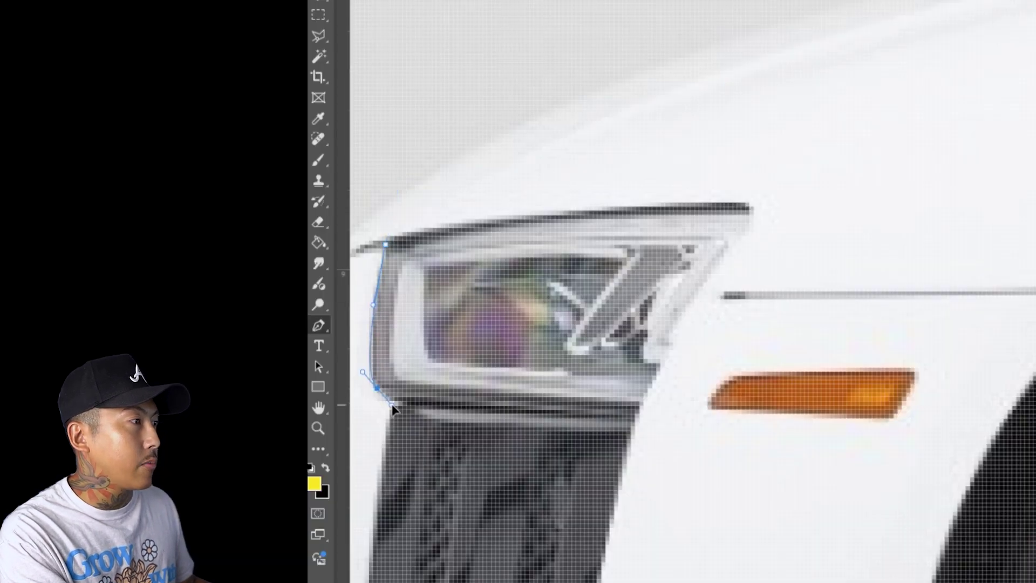
left_click(440, 405)
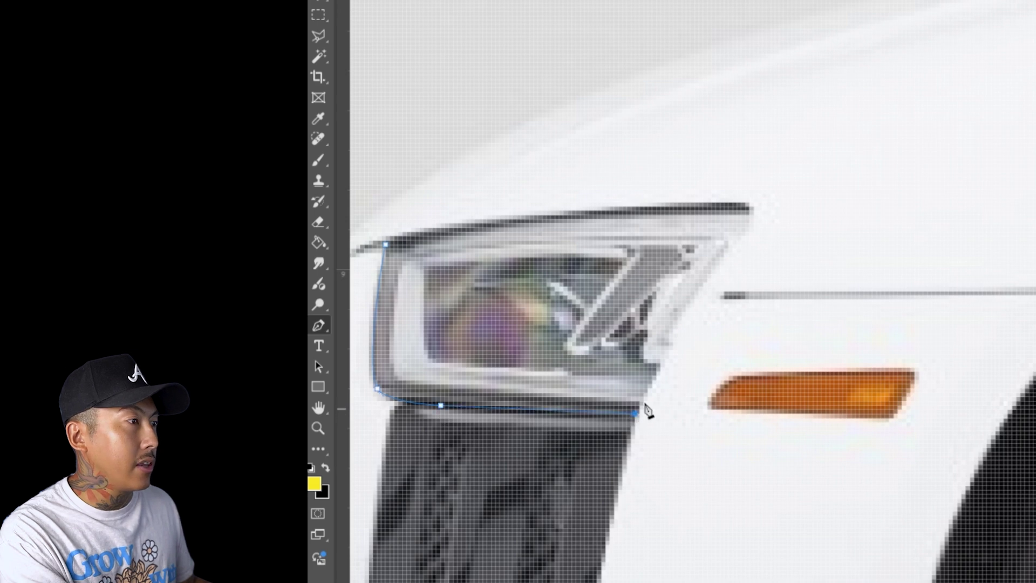
left_click_drag(698, 298, 716, 283)
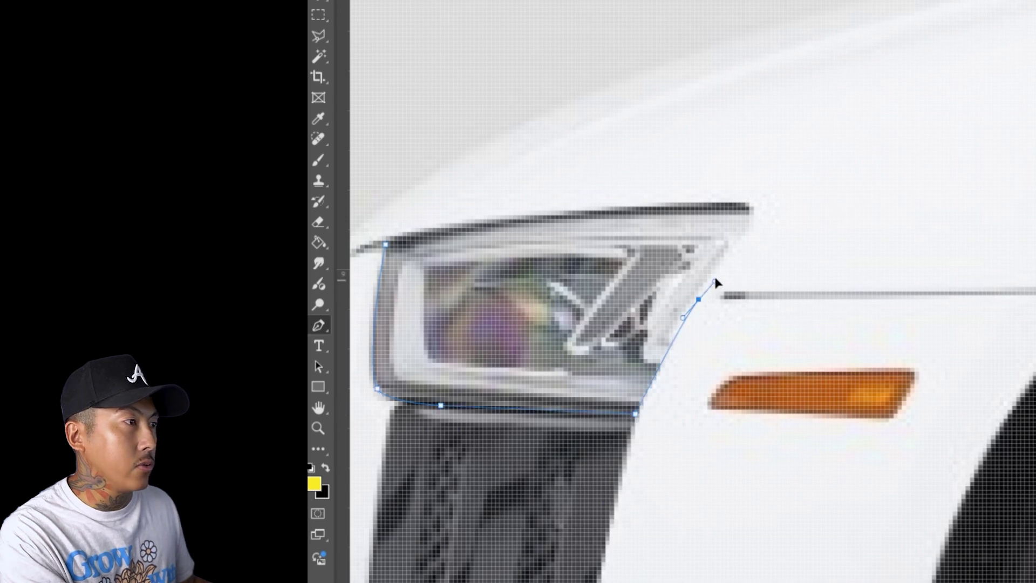
left_click(749, 206)
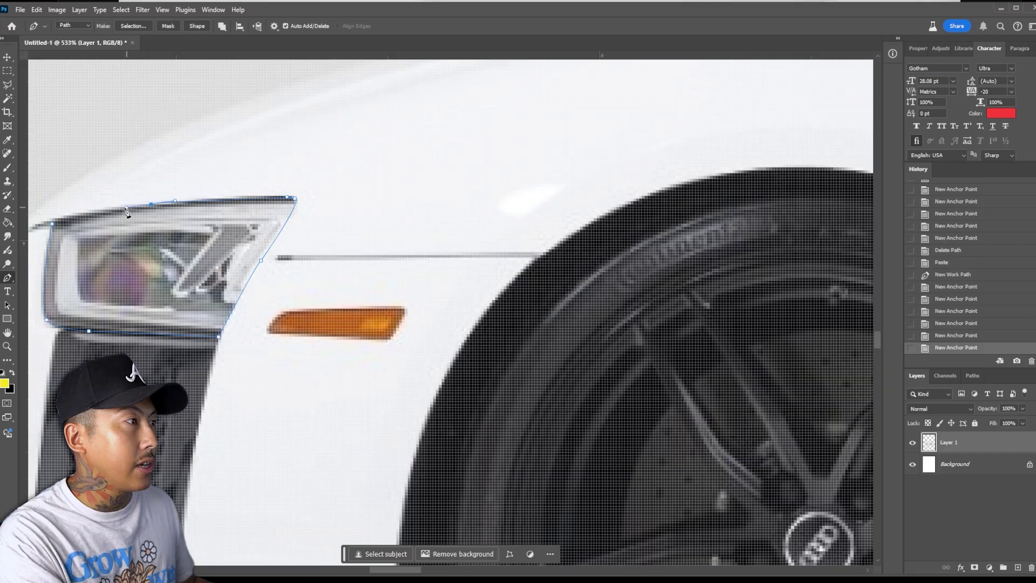
- Make a new anti-aliased selection from the headlight path with a feather radius of 0.1 pixels
right_click(389, 141)
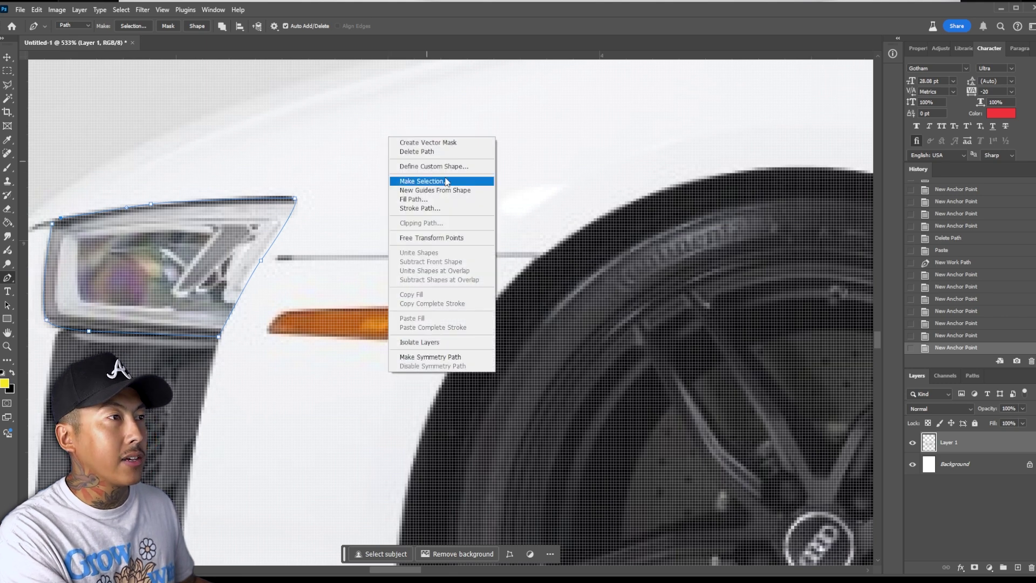
left_click(446, 181)
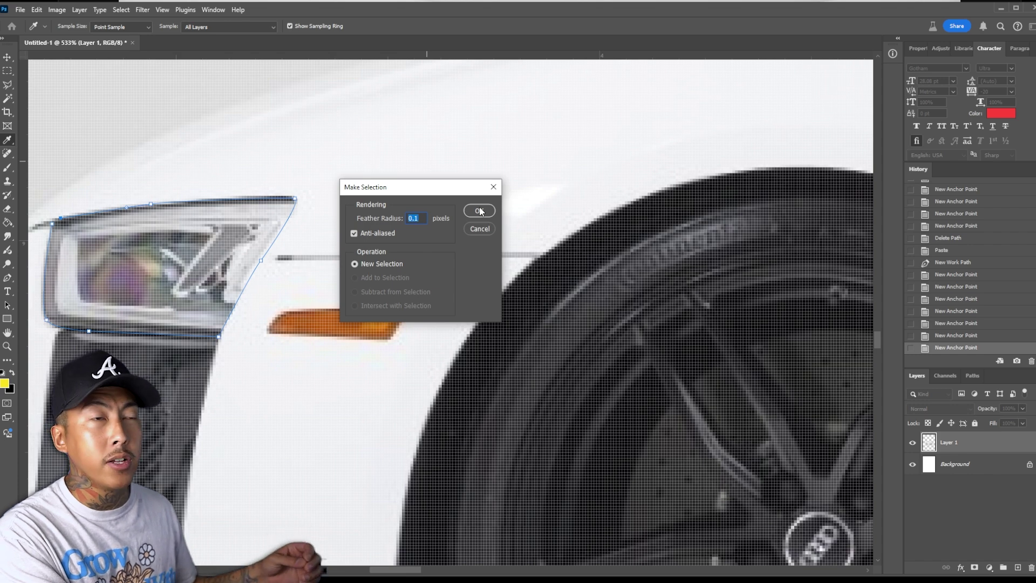
left_click(479, 210)
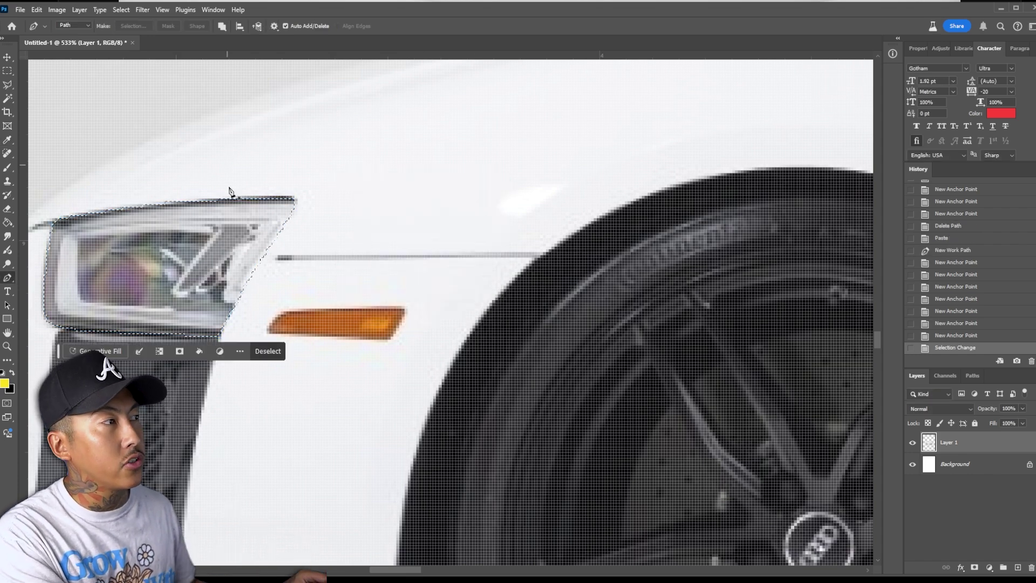
- Copy the selected headlight, paste it as a new layer and move the copy away from the car's front
scroll(264, 219, "up", 1)
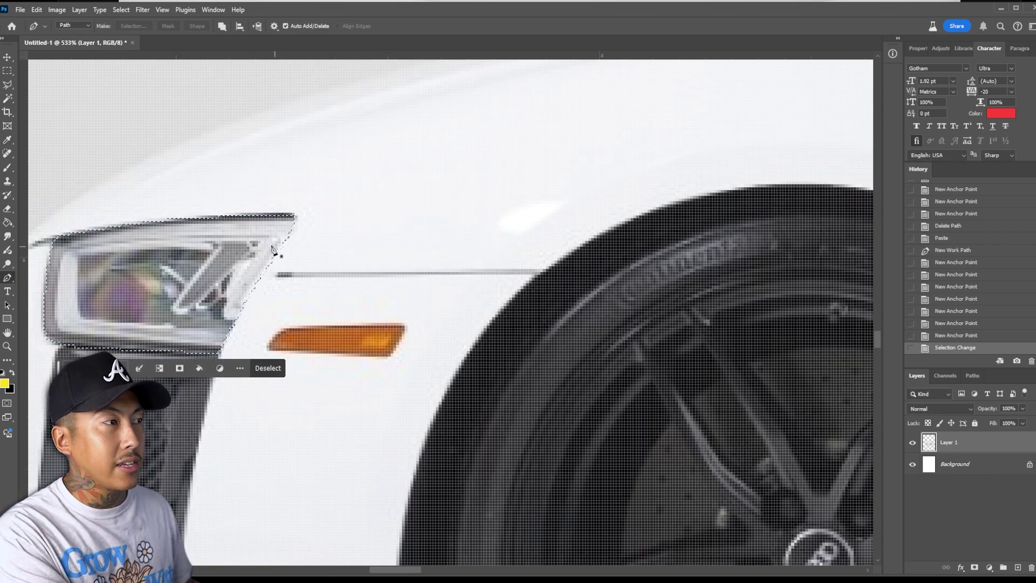
key("ctrl+c")
key("ctrl+v")
key("v")
left_click_drag(384, 296, 664, 365)
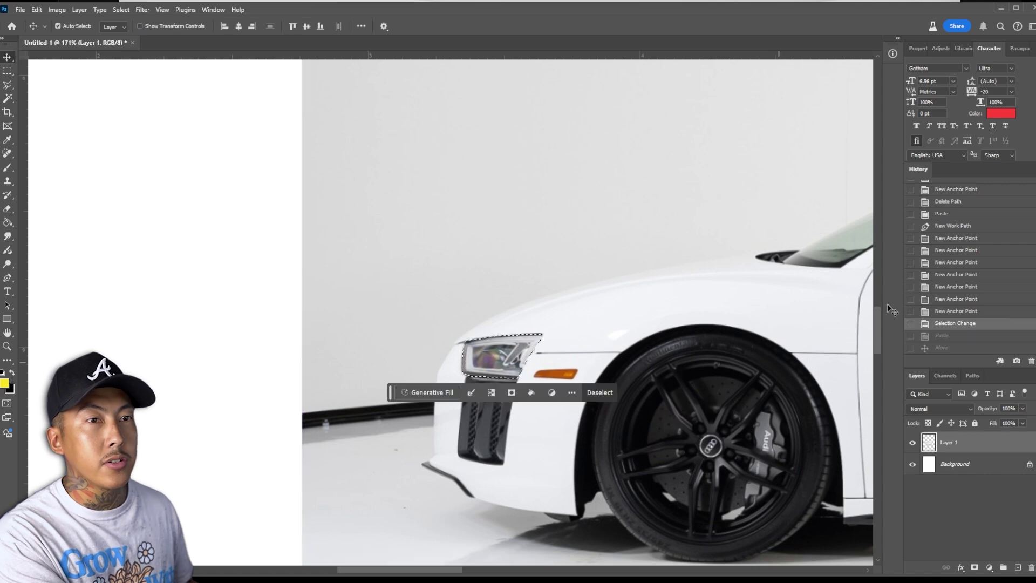
- Undo the headlight edits back to the traced path, then restore the Selection Change state from the document history
key("ctrl+z")
scroll(810, 331, "up", 2)
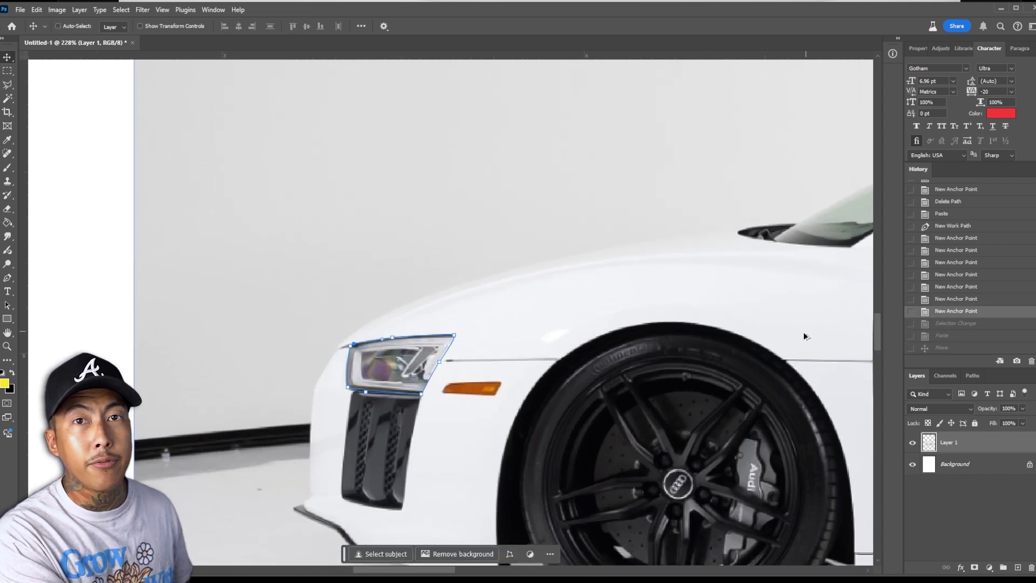
scroll(958, 216, "down", 3)
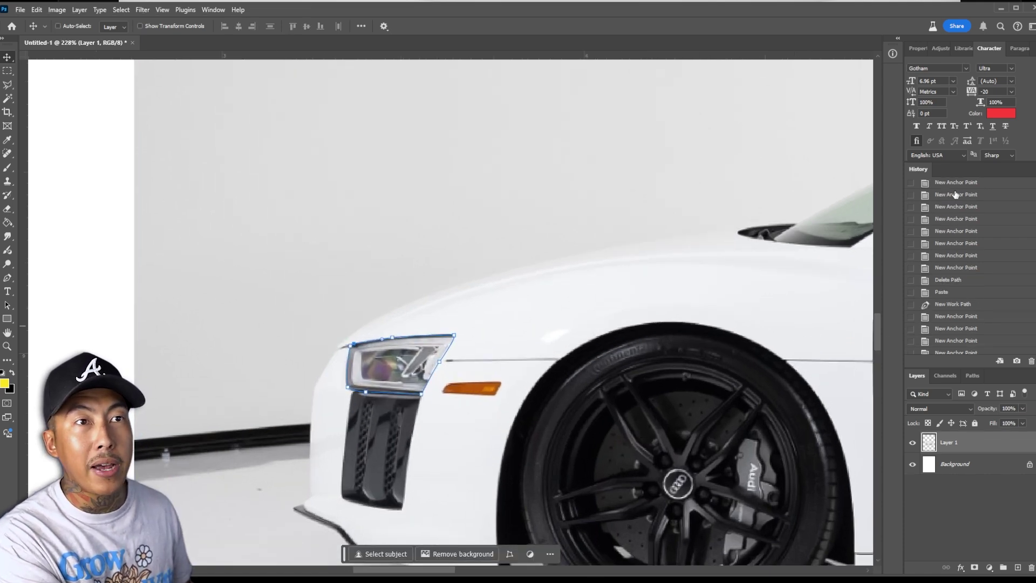
scroll(957, 243, "up", 3)
left_click(941, 322)
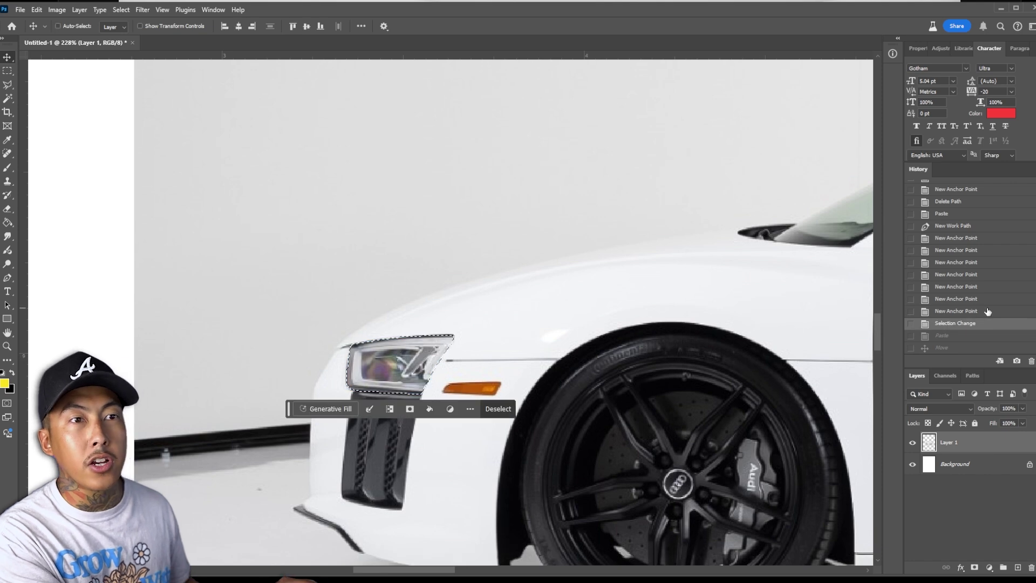
- Revert the document through the Paste and Delete Path history states, ending on the New Work Path state
left_click(979, 216)
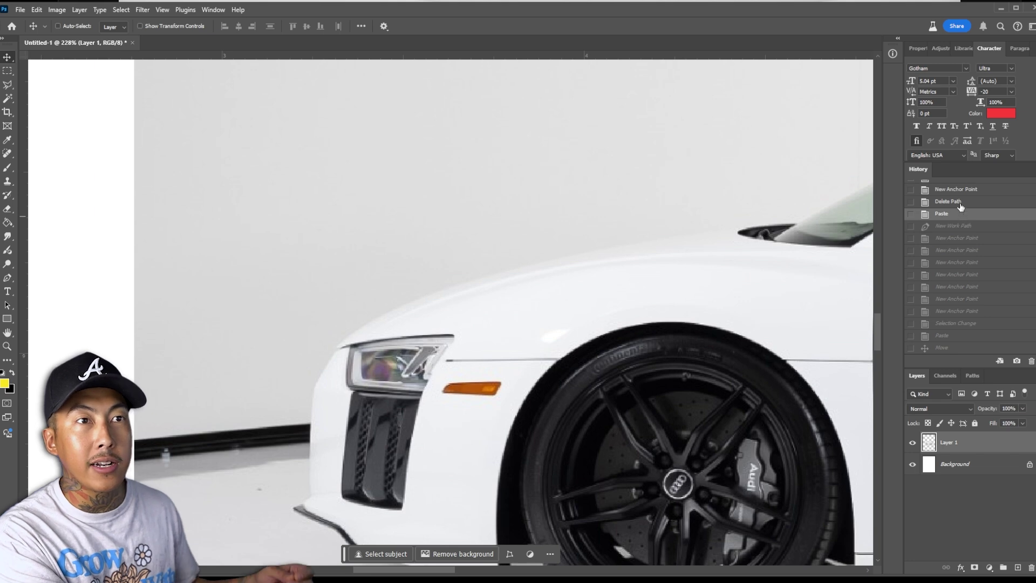
left_click(959, 201)
left_click(972, 226)
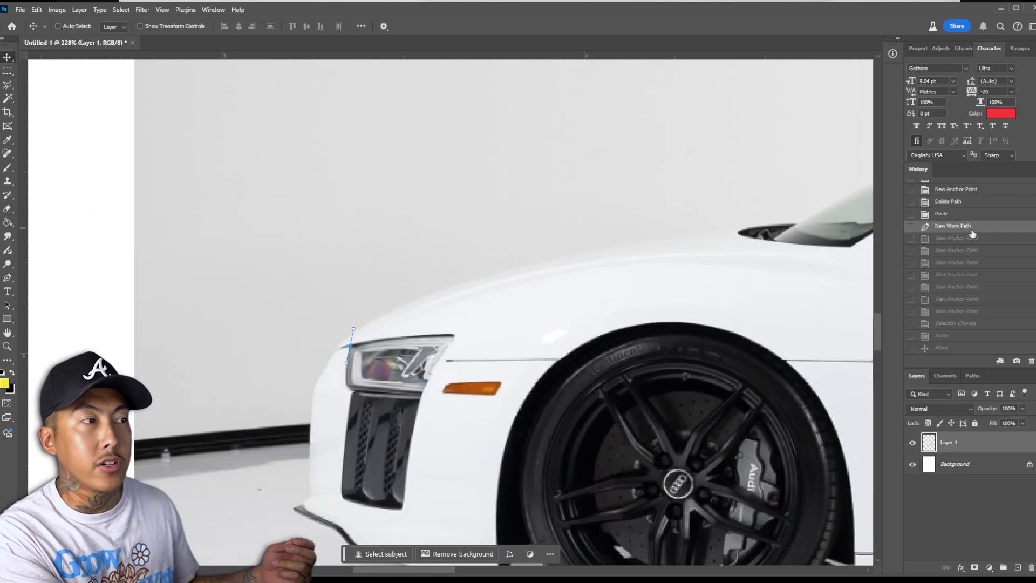
- Restore the completed headlight path from the document history and make a new anti-aliased selection from it with a 5-pixel feather
left_click(978, 324)
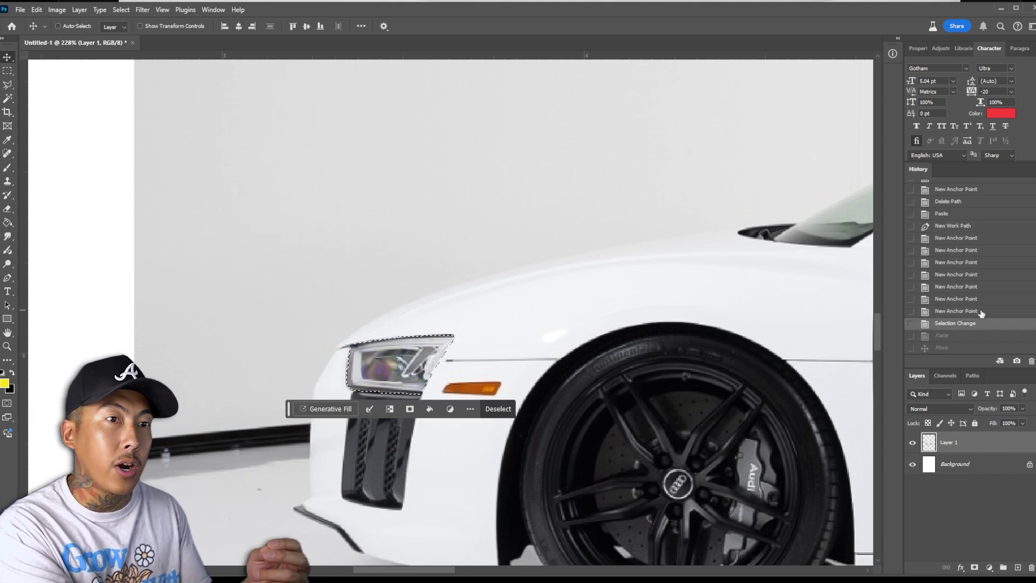
left_click(979, 312)
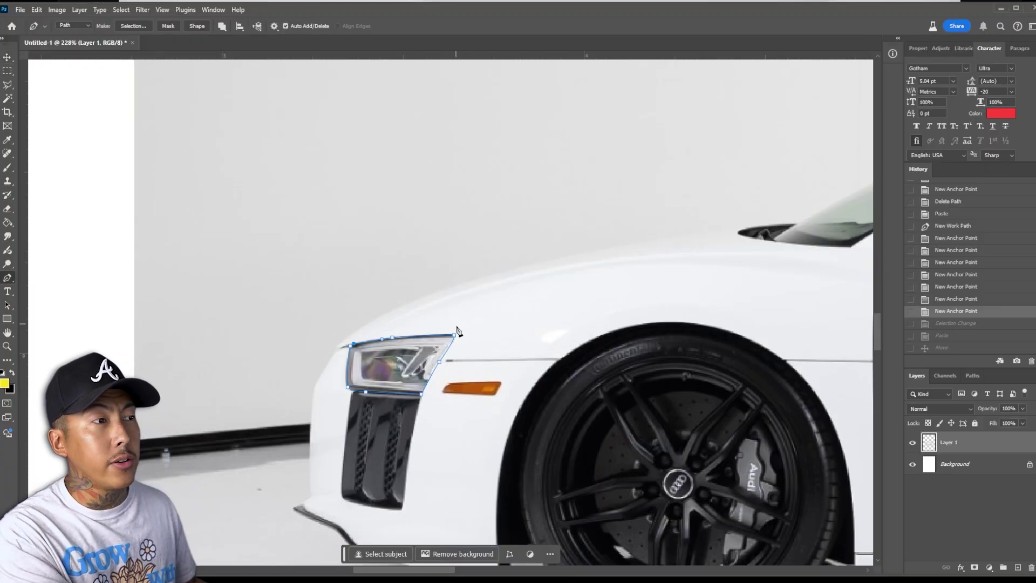
right_click(454, 271)
left_click(517, 312)
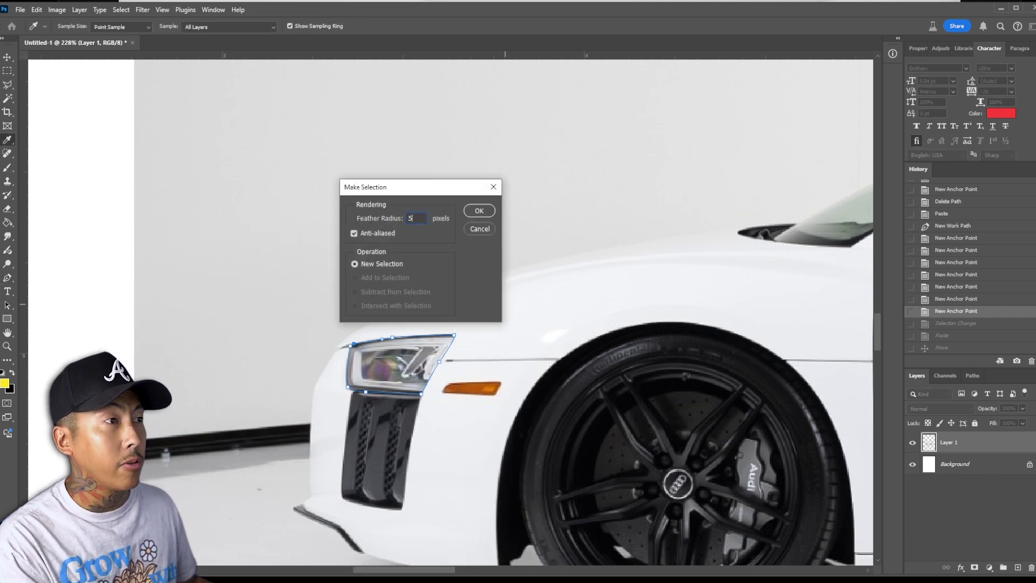
key("Return")
- Copy the feathered headlight selection, paste it as a new layer and move the copy over the front wheel
key("ctrl+c")
key("ctrl+v")
key("v")
left_click_drag(391, 357, 636, 420)
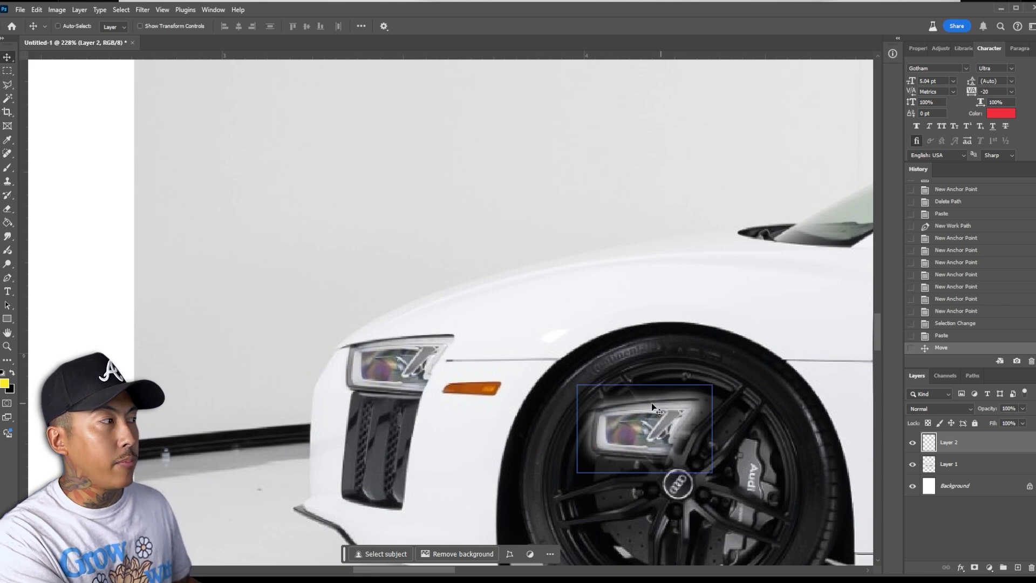
- Paint a large soft yellow stroke across the hood and headlight with the 202 px Brush tool
scroll(642, 408, "up", 2)
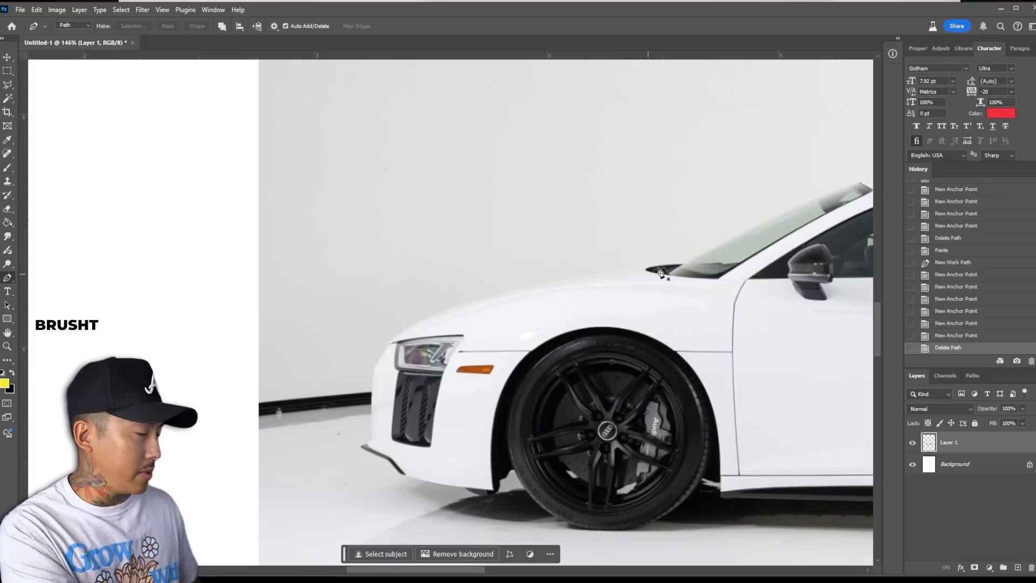
scroll(541, 255, "up", 1)
mouse_move(541, 254)
left_mouse_down()
mouse_move(475, 293)
mouse_move(692, 280)
mouse_move(659, 264)
mouse_move(490, 285)
mouse_move(500, 260)
left_mouse_up()
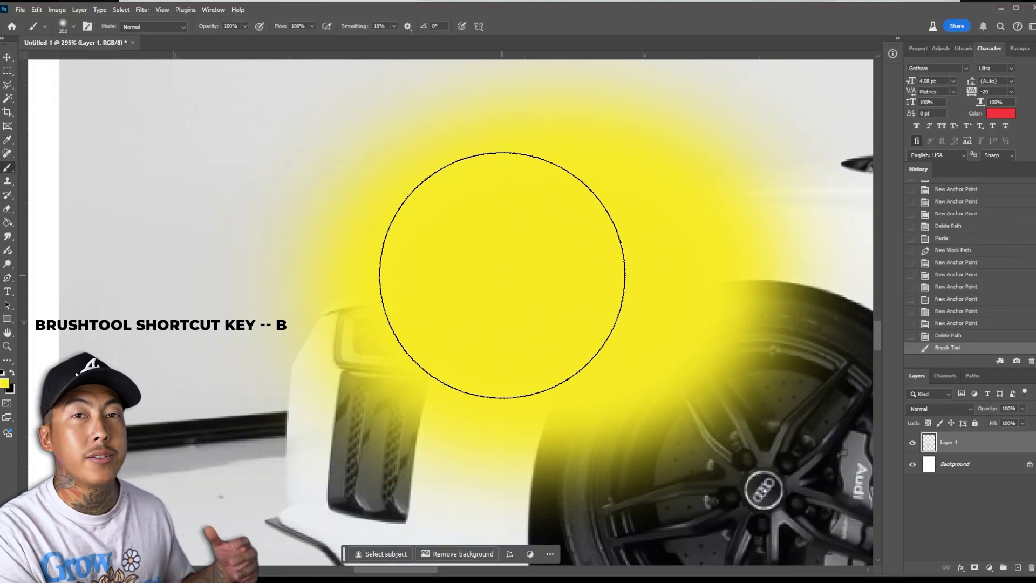
scroll(583, 298, "down", 2)
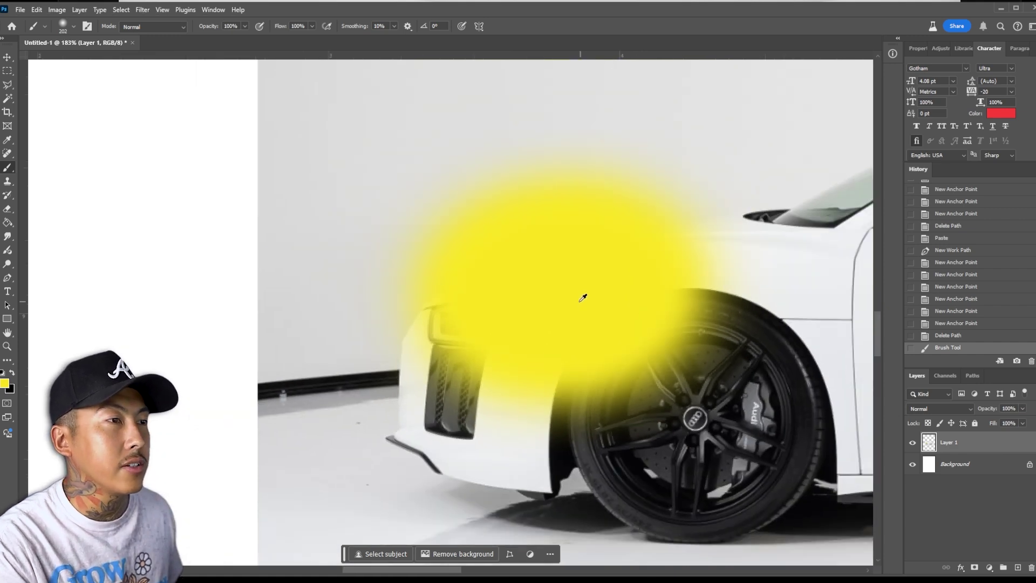
scroll(655, 322, "up", 2)
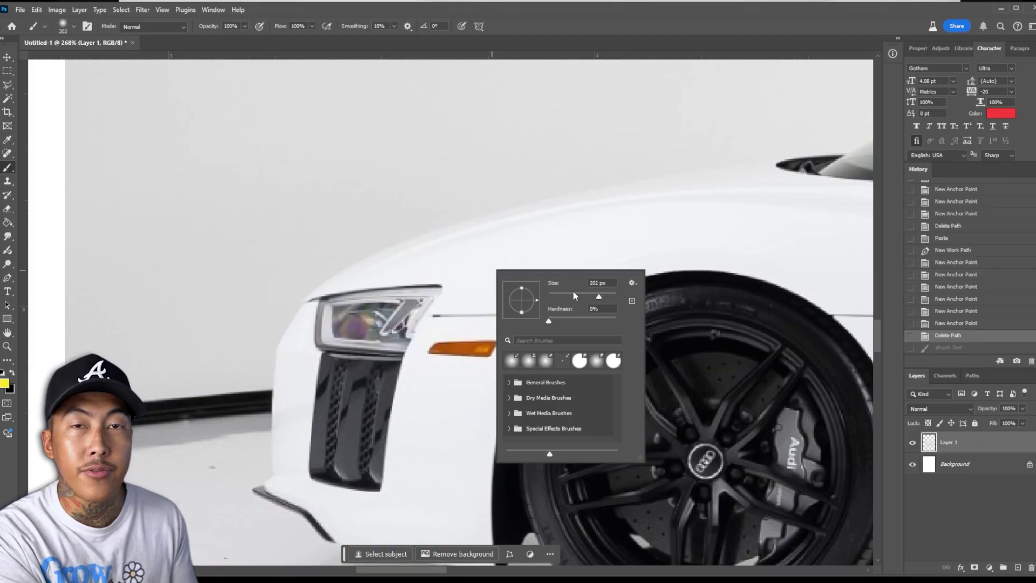
- Set the brush to 39 px at maximum hardness and paint a yellow stroke across the hood and bumper
right_click(484, 192)
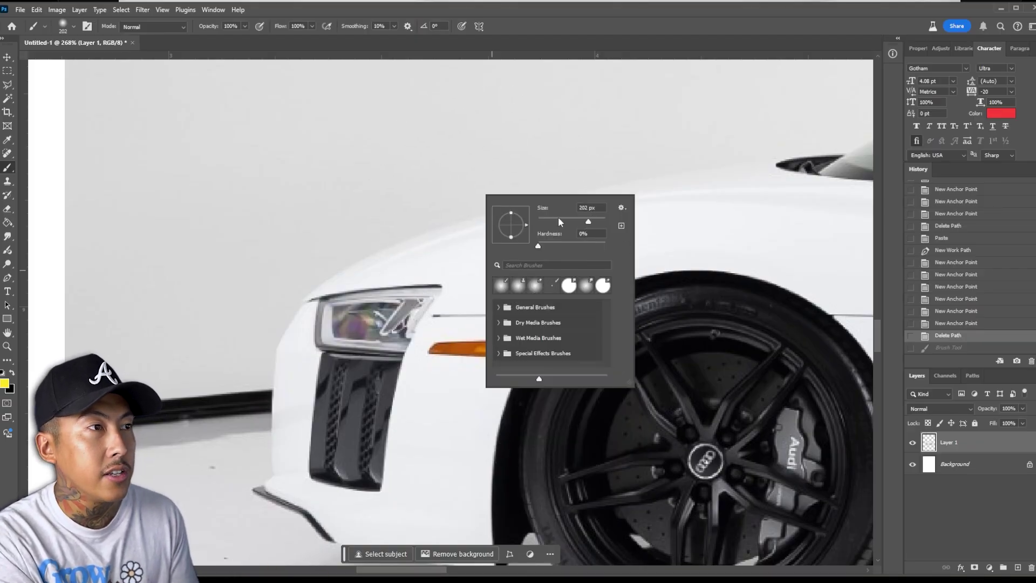
left_click(388, 261)
right_click(564, 184)
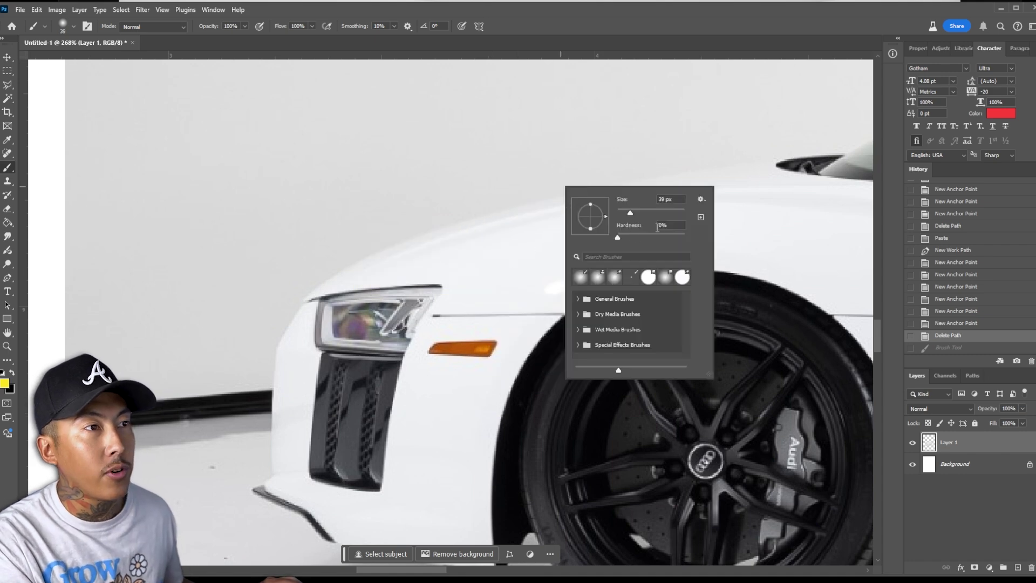
left_click_drag(621, 234, 726, 243)
mouse_move(356, 263)
left_mouse_down()
mouse_move(483, 261)
mouse_move(400, 294)
mouse_move(588, 277)
mouse_move(726, 245)
mouse_move(792, 247)
left_mouse_up()
- Paint another yellow stroke at a medium brush hardness and one above it at 0% hardness
right_click(568, 250)
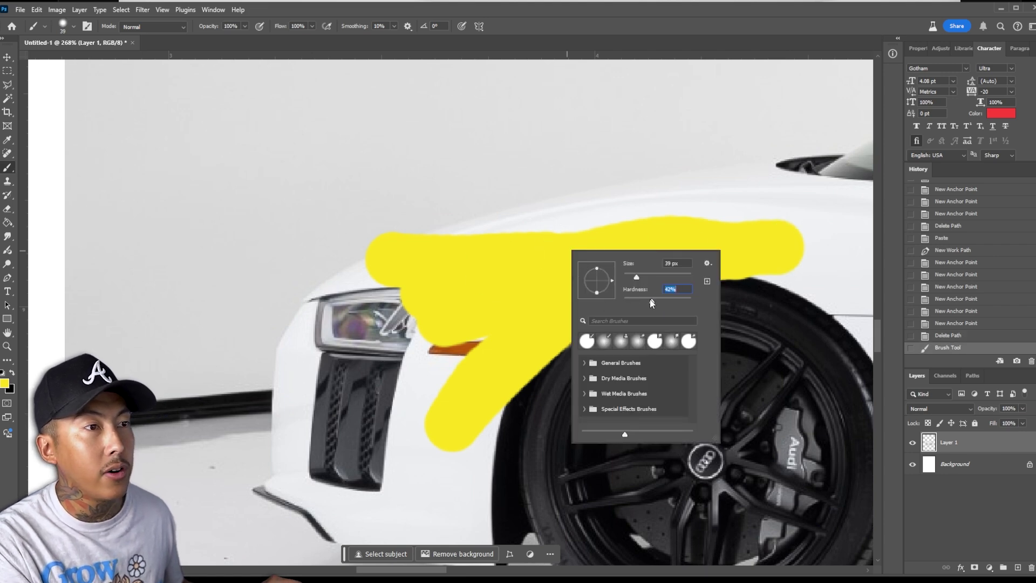
left_click(599, 217)
left_click_drag(599, 217, 497, 224)
right_click(566, 258)
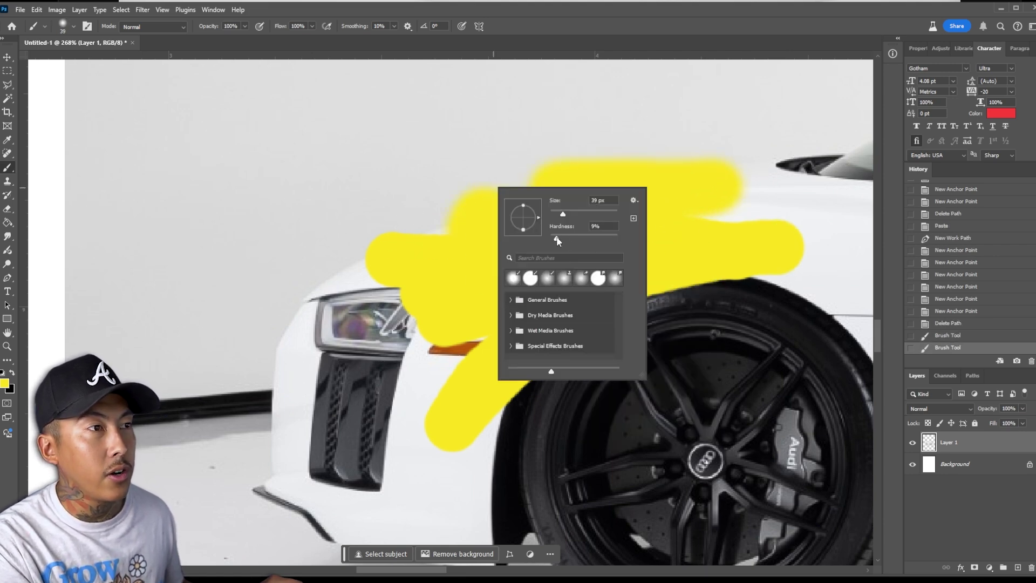
left_click_drag(512, 150, 550, 120)
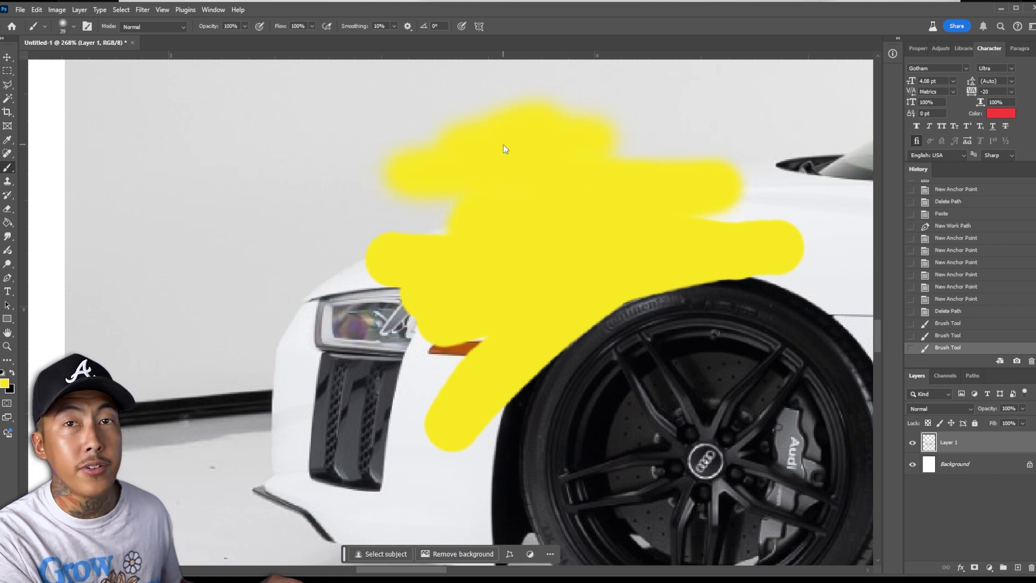
- Undo the three yellow strokes and choose the KYLE Ultimate Pencil Hard brush from the Dry Media Brushes
key("ctrl+z")
key("ctrl+z")
key("ctrl+z")
right_click(606, 218)
scroll(613, 355, "down", 2)
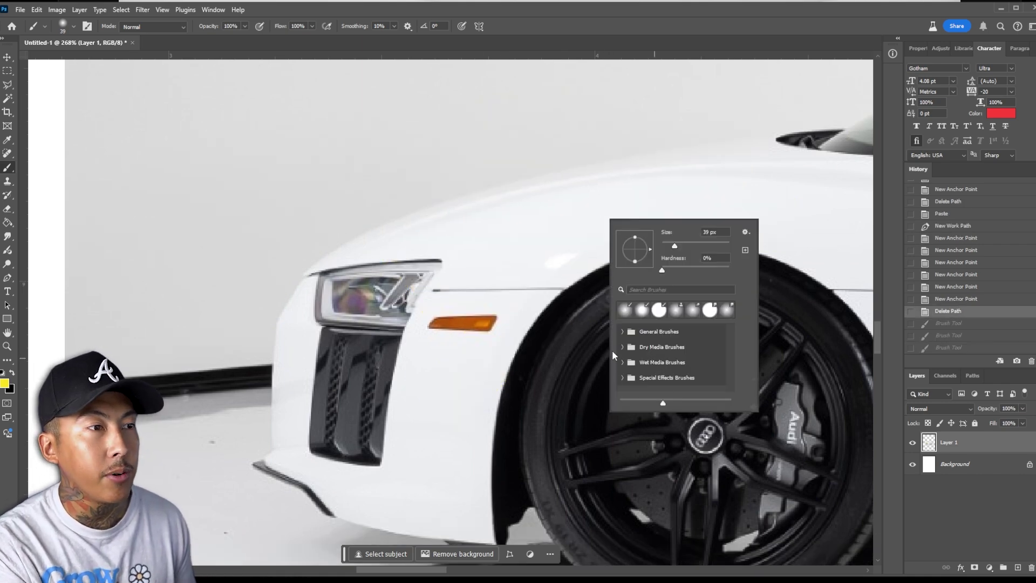
left_click(623, 348)
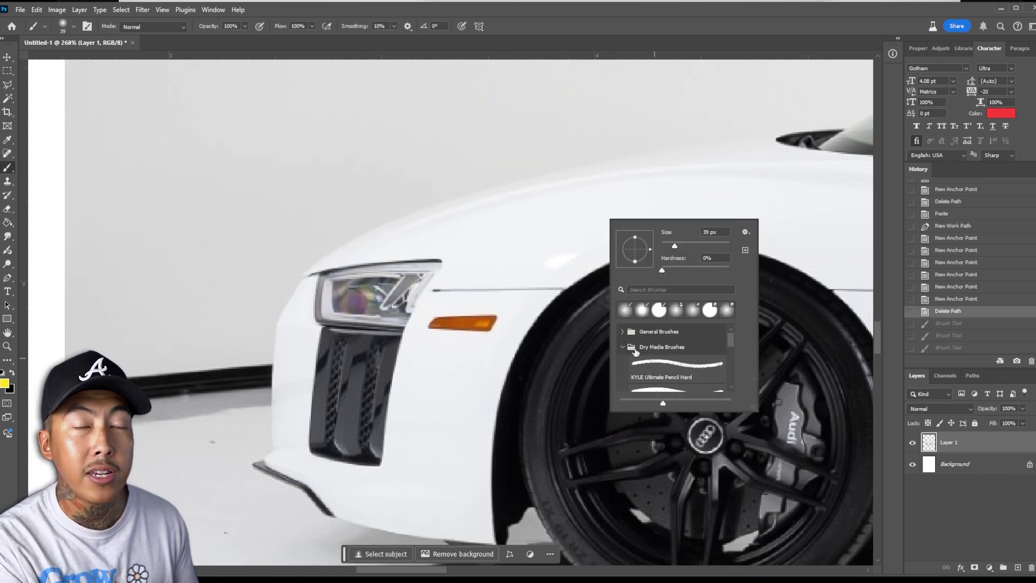
left_click(670, 371)
- Try the pencil brush at 146 px with a broad yellow stroke and a single dab, undoing both
mouse_move(350, 244)
left_mouse_down()
mouse_move(499, 272)
mouse_move(587, 326)
mouse_move(483, 420)
left_mouse_up()
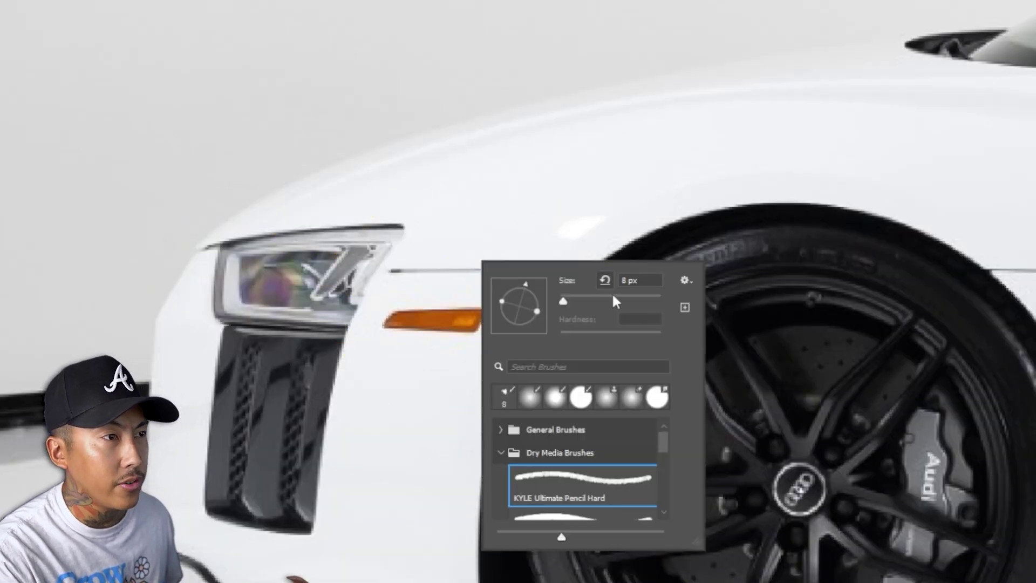
left_click_drag(264, 232, 782, 178)
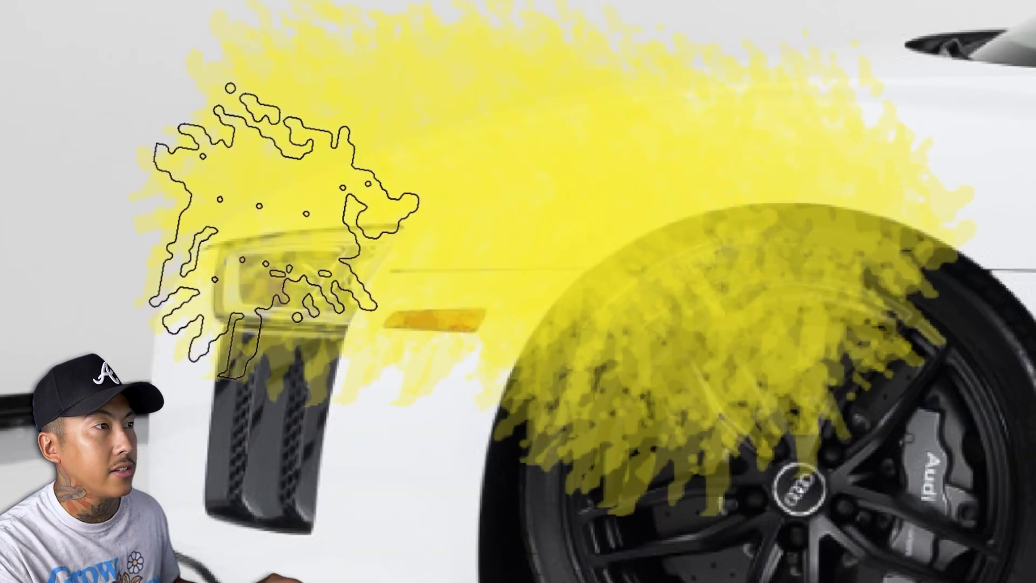
key("ctrl+z")
left_click(139, 142)
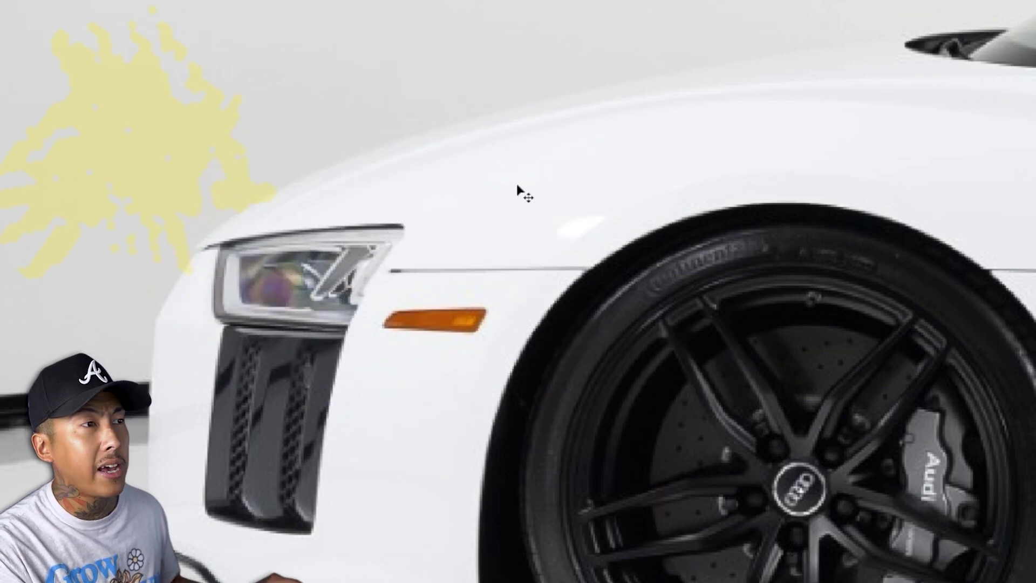
key("ctrl+z")
- Try a yellow stroke over the car's front with the KYLE Ultimate Charcoal Pencil 25px brush at 127 px and undo it
right_click(518, 190)
scroll(593, 349, "down", 4)
scroll(594, 349, "down", 1)
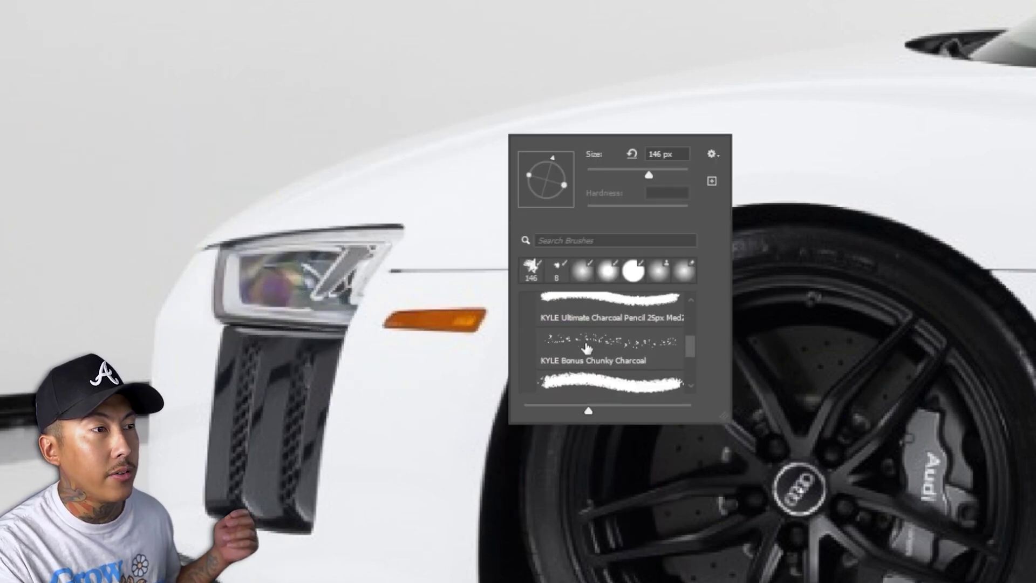
left_click(593, 300)
left_click(643, 171)
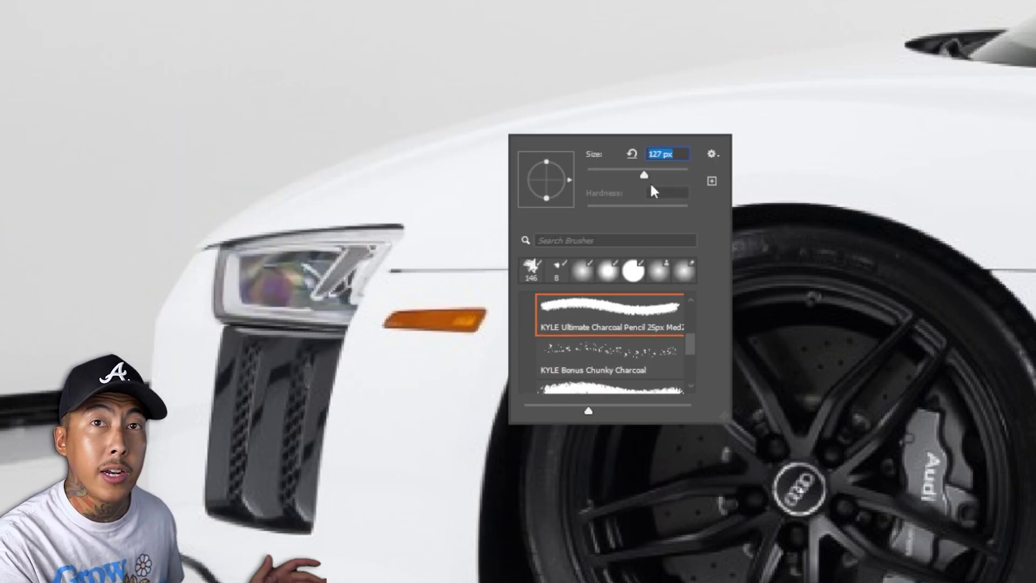
key("Return")
mouse_move(305, 182)
left_mouse_down()
mouse_move(818, 148)
mouse_move(699, 408)
left_mouse_up()
scroll(748, 384, "down", 3)
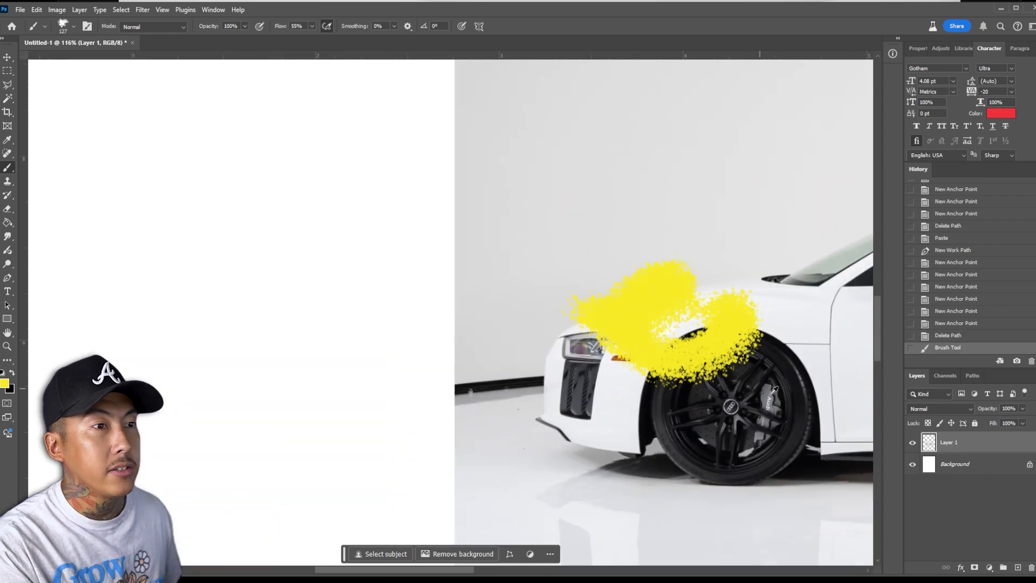
key("ctrl+z")
- Try the Eraser tool with a winding stroke across the backdrop, hood and front wheel, and undo it
right_click(571, 197)
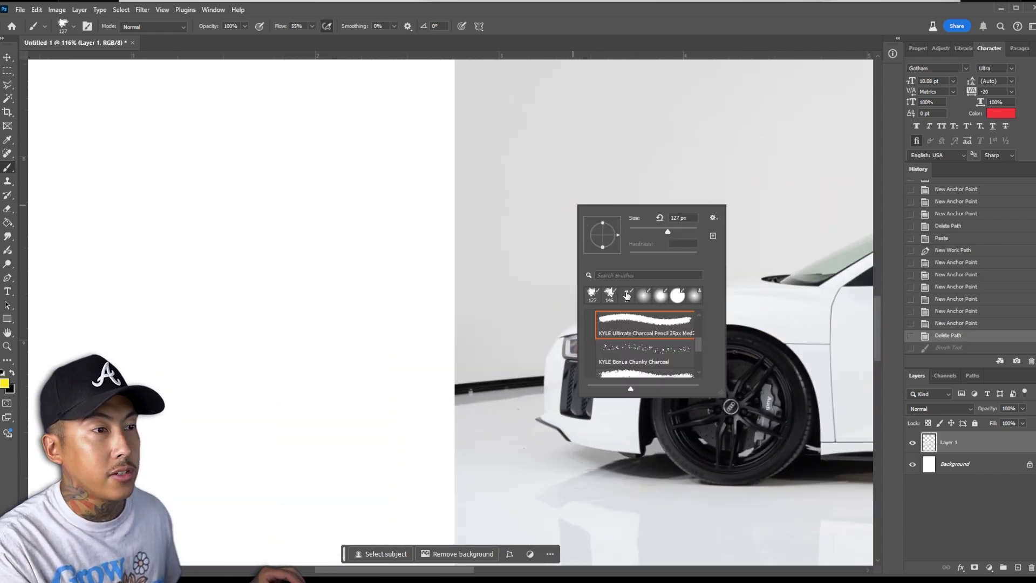
key("e")
left_click_drag(521, 168, 755, 389)
scroll(786, 370, "up", 3)
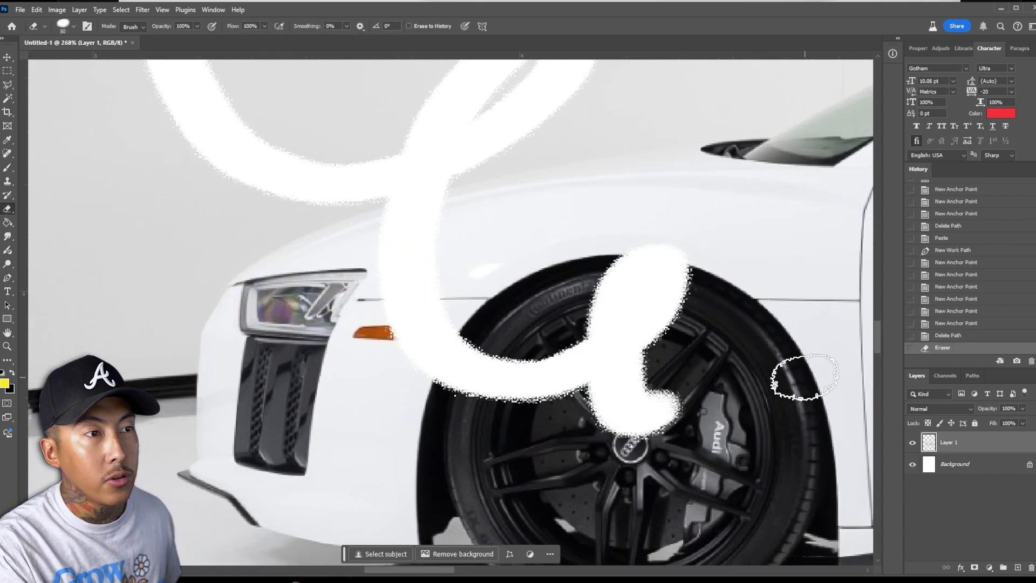
key("ctrl+z")
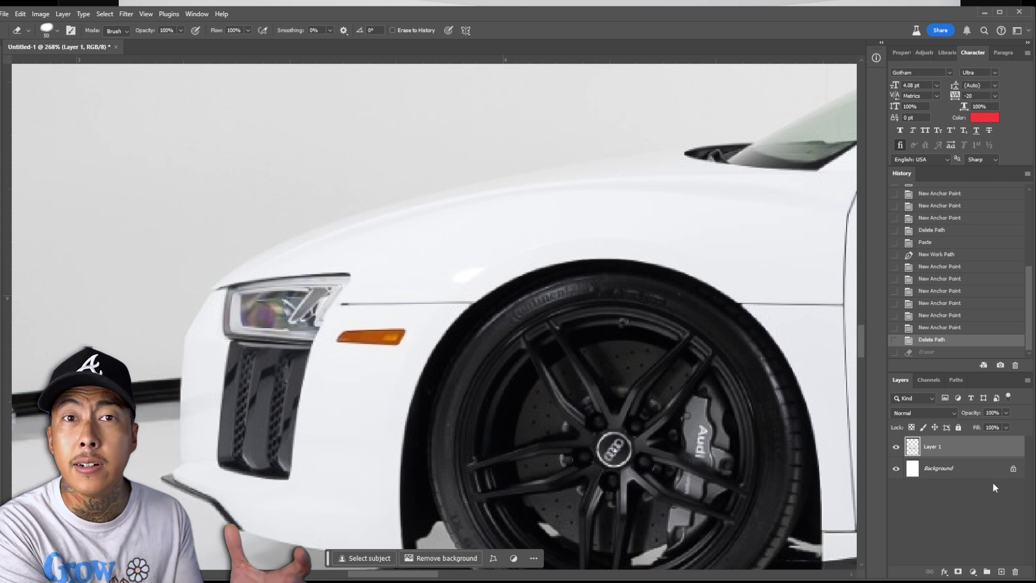
- Add the text AUDI in red Gotham Ultra on the car's hood and copy the word
key("t")
left_click(382, 253)
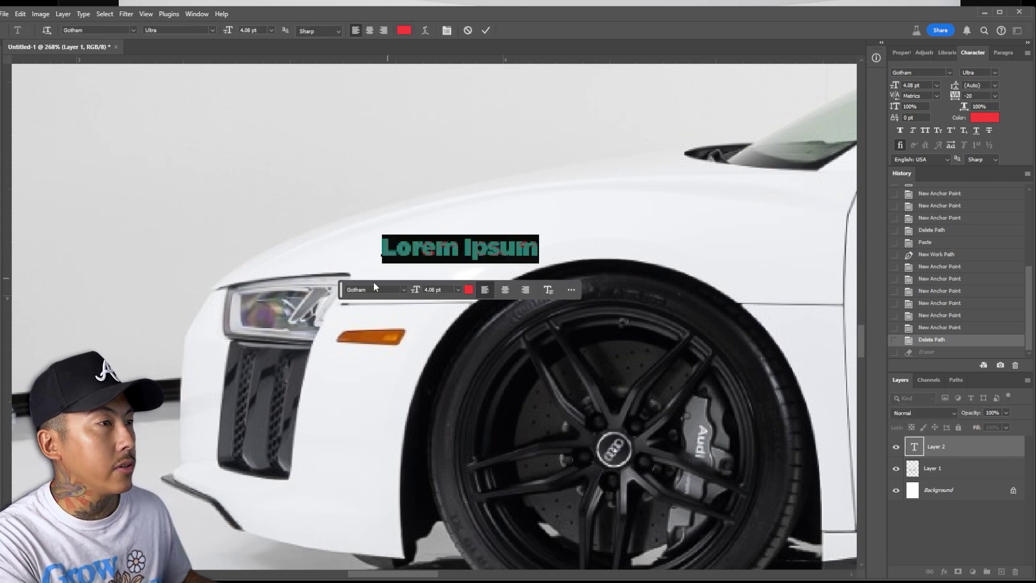
type("A")
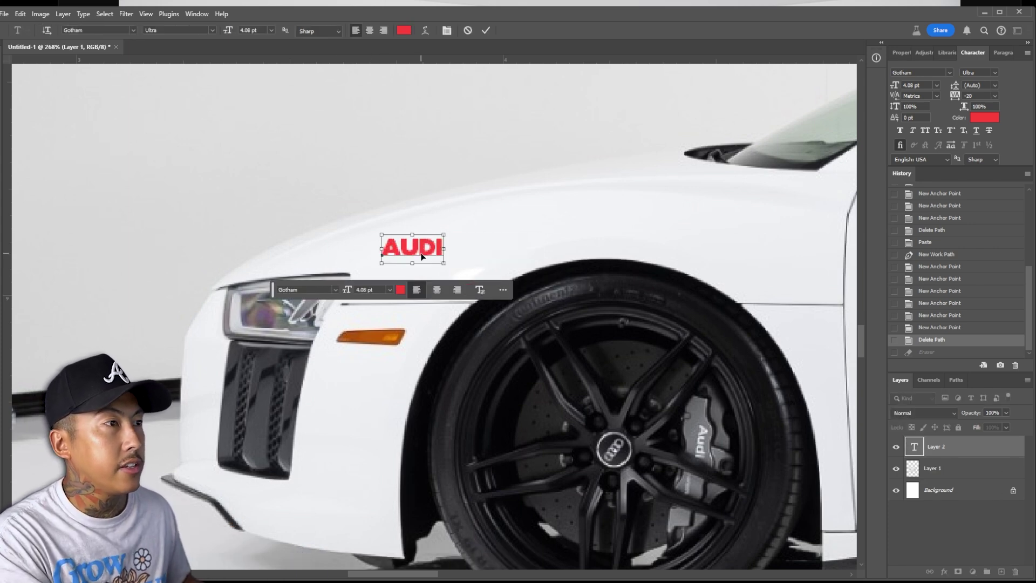
type("UDI")
key("ctrl+a")
key("ctrl+c")
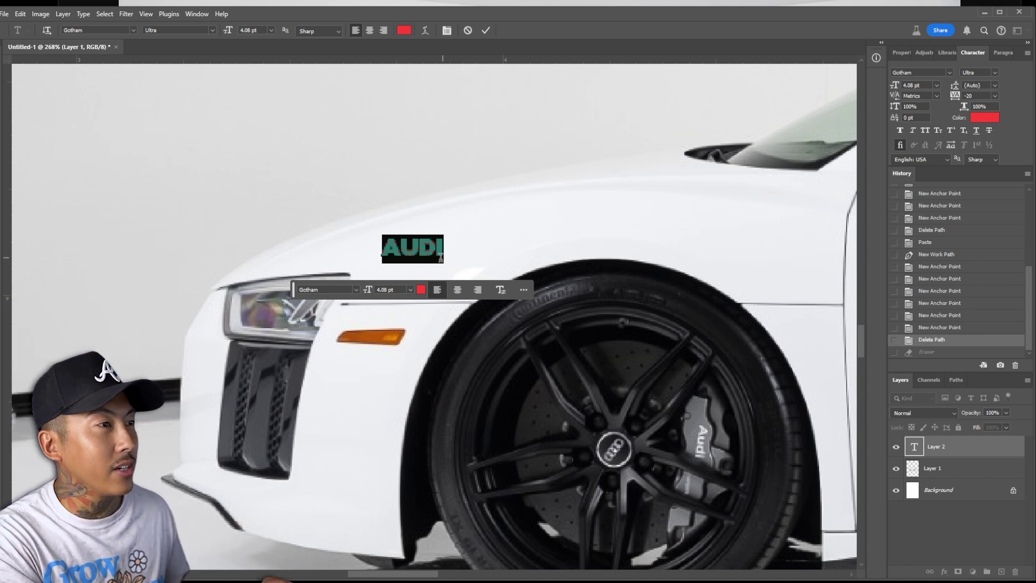
- Set the AUDI text's font size to 21 pt and commit the type layer
left_click(418, 250)
key("ctrl+a")
left_click_drag(228, 30, 207, 33)
left_click(951, 450)
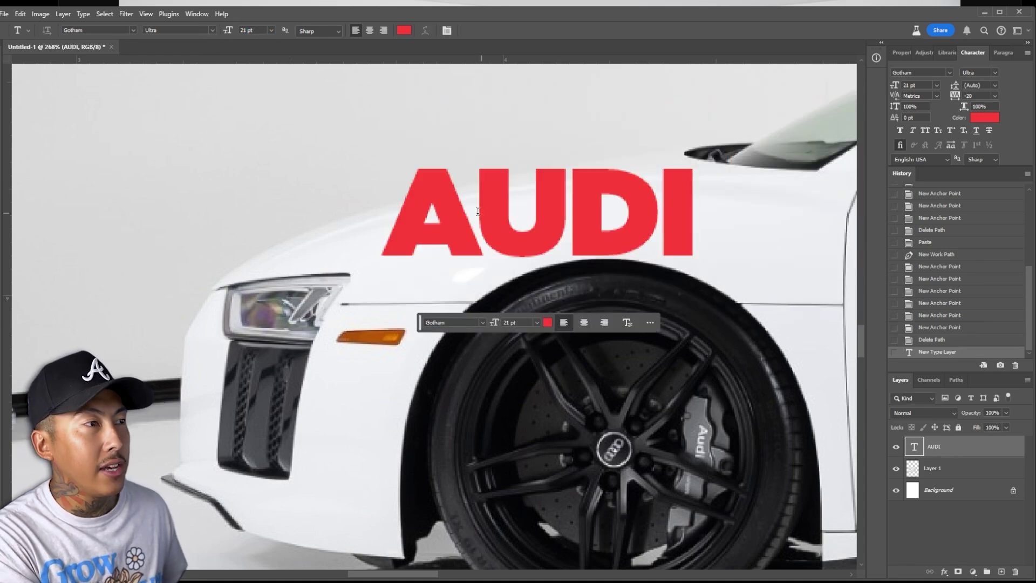
- Draw a paragraph text box over the front wheel and floor, and fill it with the copied word AUDI at 102 pt
scroll(461, 243, "down", 5)
left_click_drag(327, 303, 663, 448)
key("ctrl+a")
key("ctrl+v")
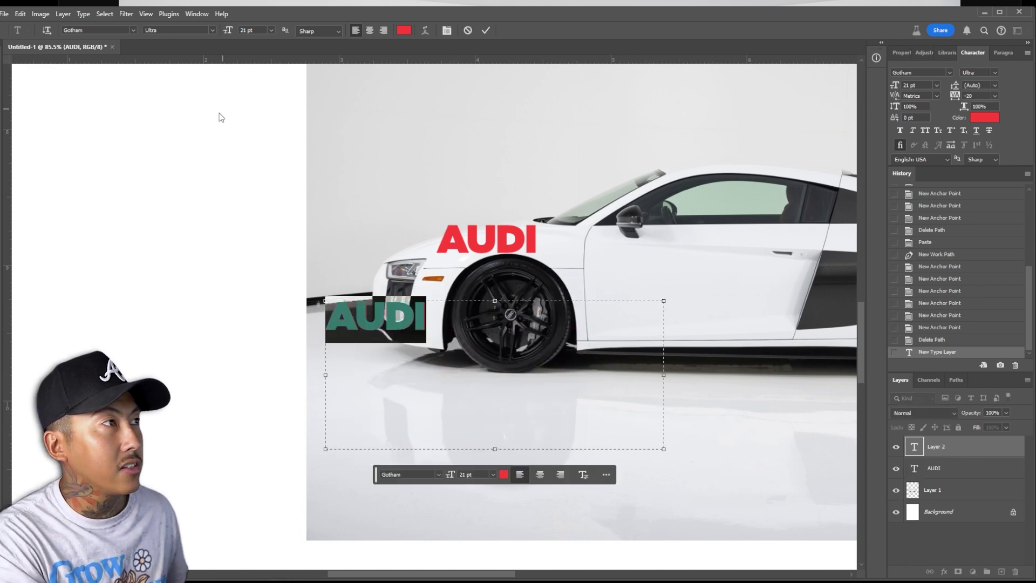
left_click_drag(241, 28, 271, 38)
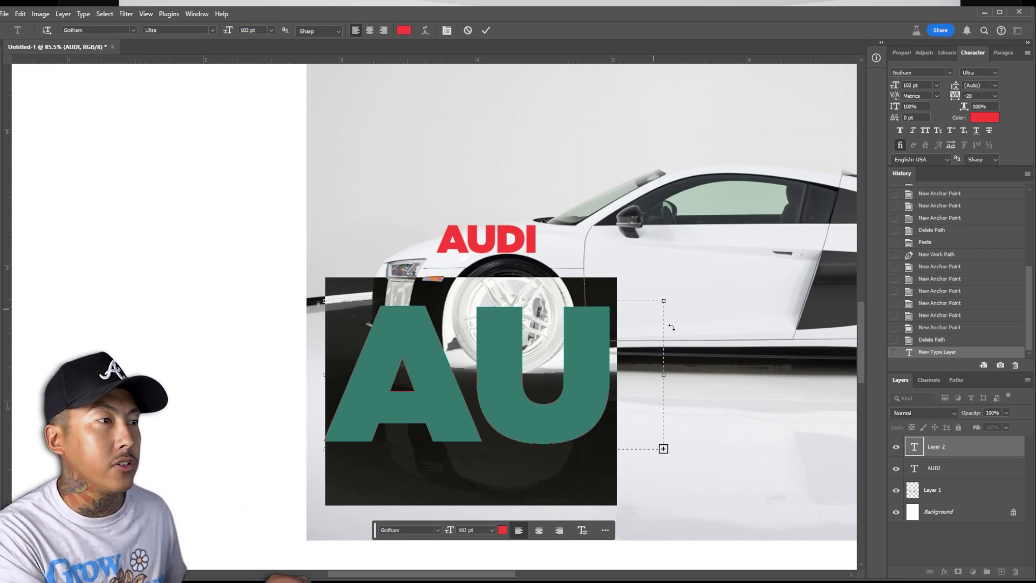
left_click(965, 453)
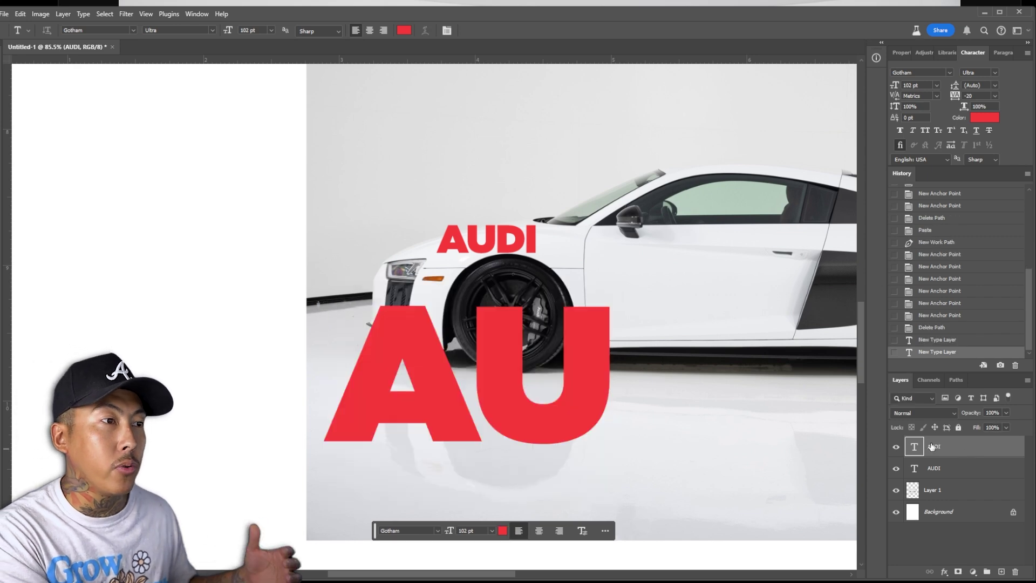
- Shift the small AUDI text slightly left over the large lettering and try moving Layer 1 down in the layer stack
left_click(505, 237)
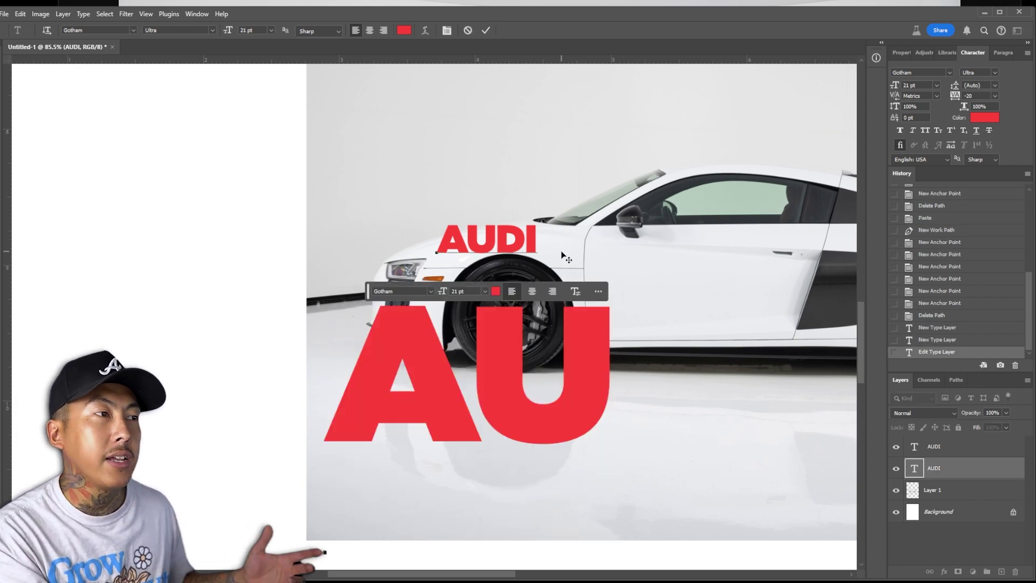
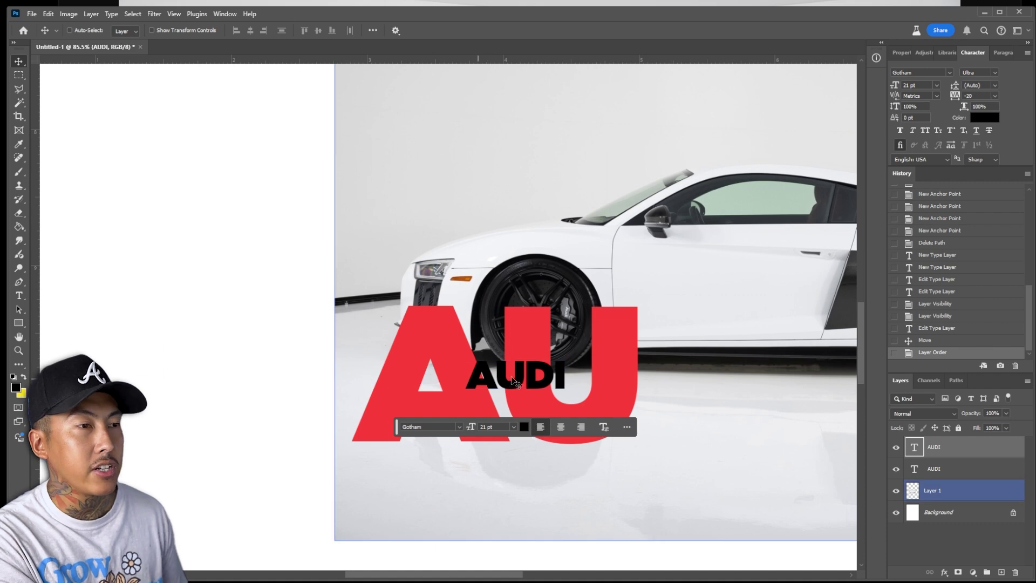
left_click_drag(519, 377, 503, 376)
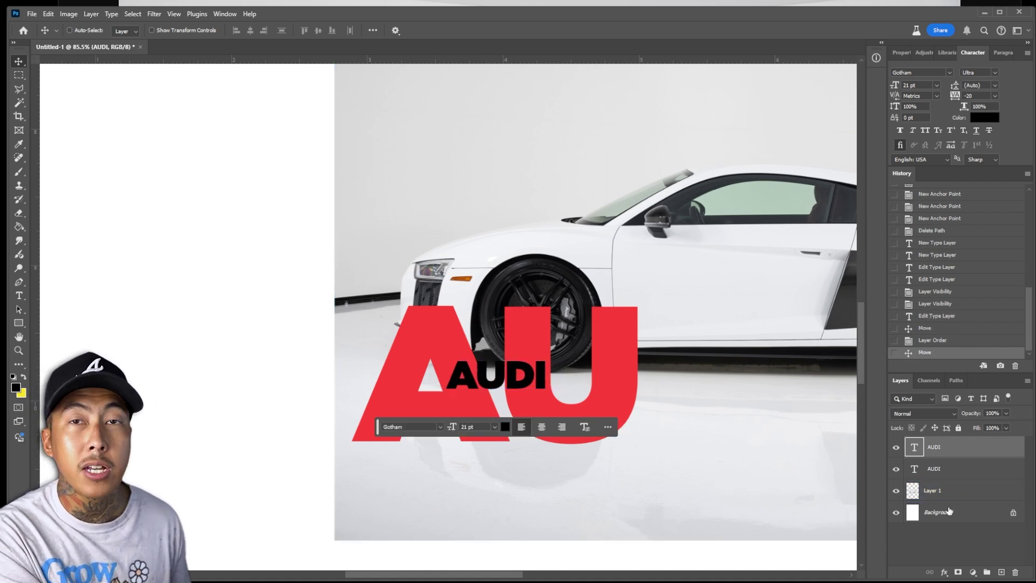
mouse_move(963, 491)
left_mouse_down()
mouse_move(961, 443)
mouse_move(961, 502)
left_mouse_up()
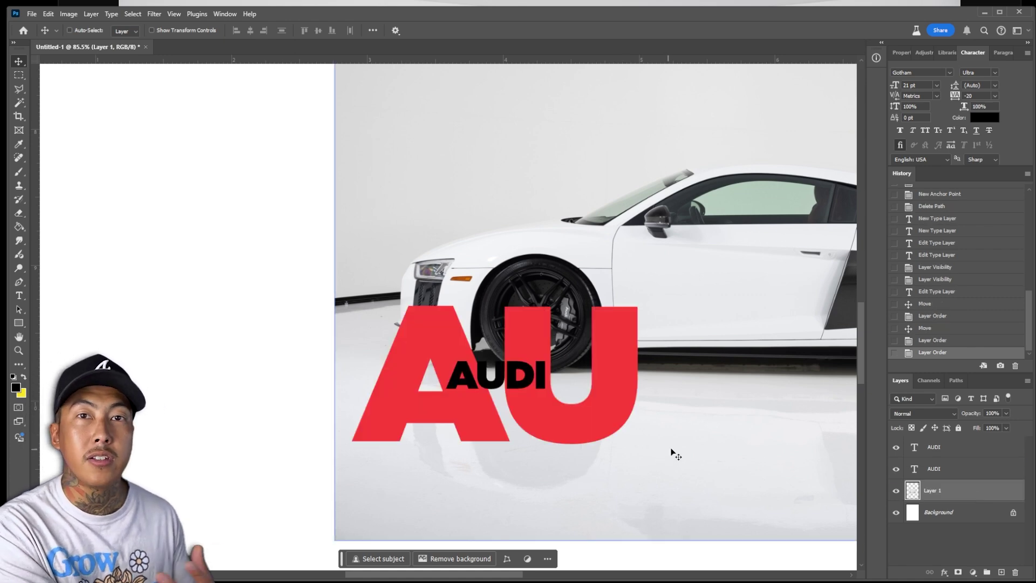
- Move the small black AUDI text off the large red lettering to a spot above the car's roof
left_click(971, 447)
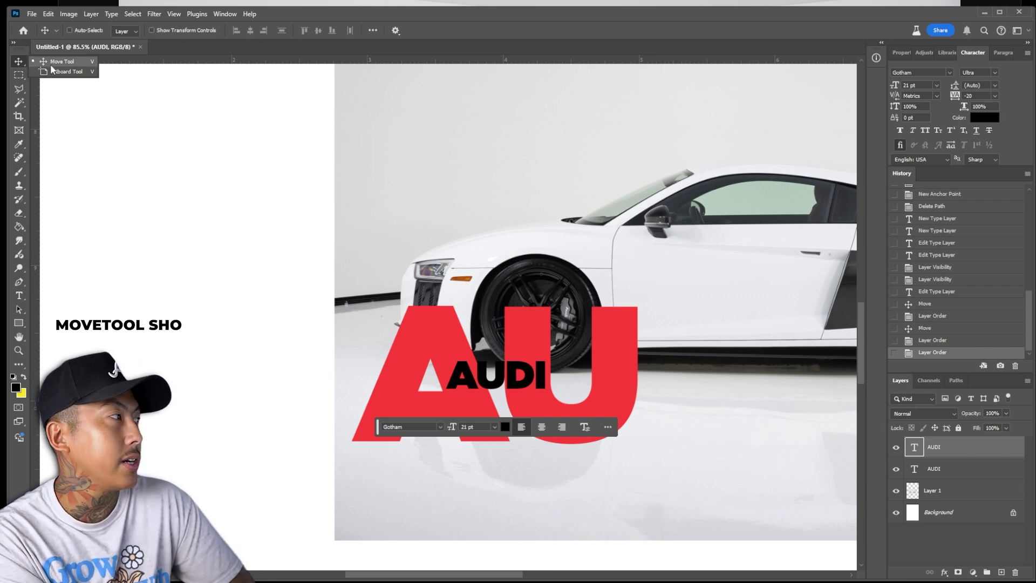
left_click(697, 435, "ctrl")
left_click(621, 378, "ctrl")
left_click(536, 383, "ctrl")
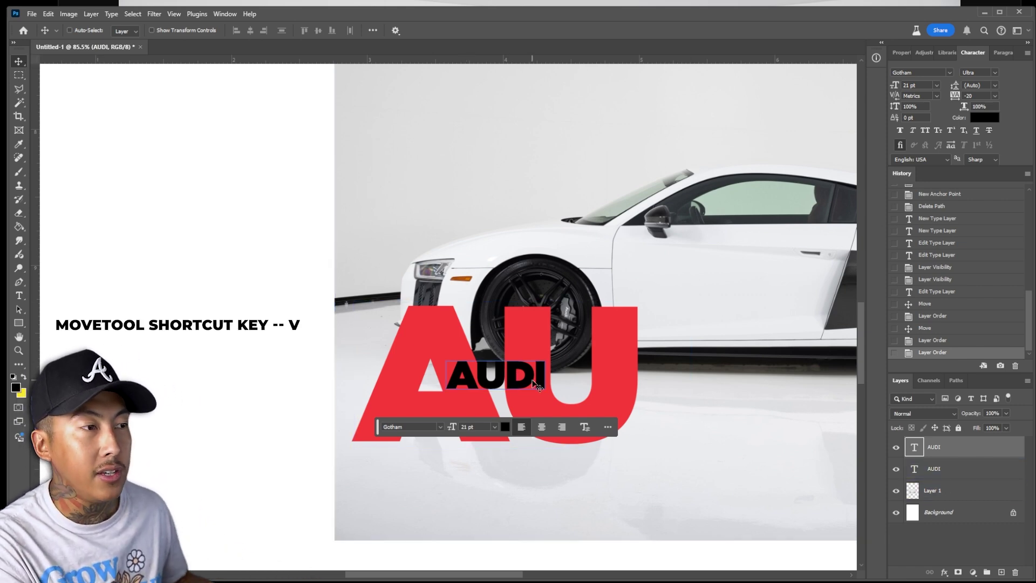
left_click_drag(496, 381, 557, 115)
left_click_drag(509, 159, 524, 238)
left_click_drag(511, 375, 546, 224)
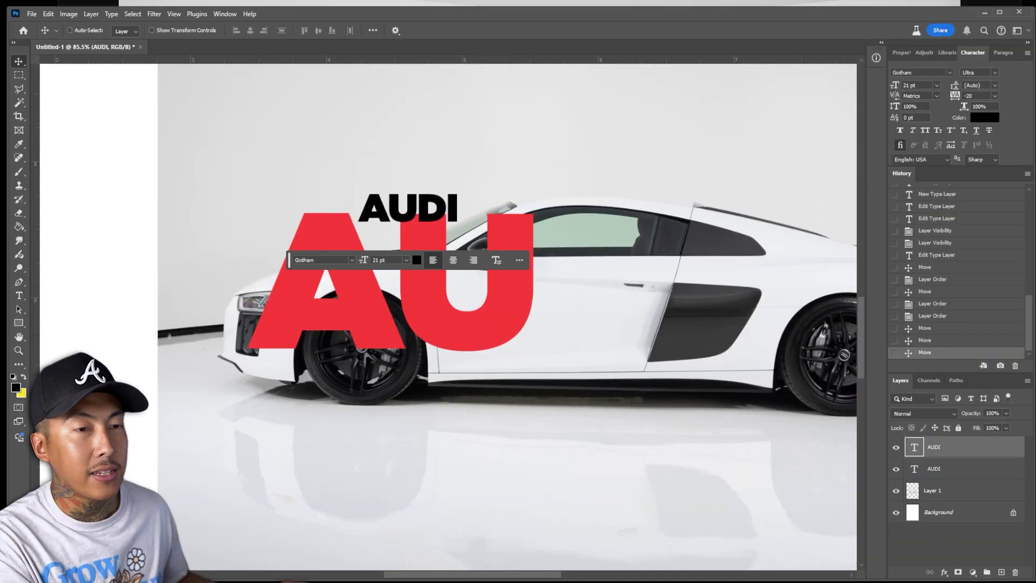
left_click(949, 490)
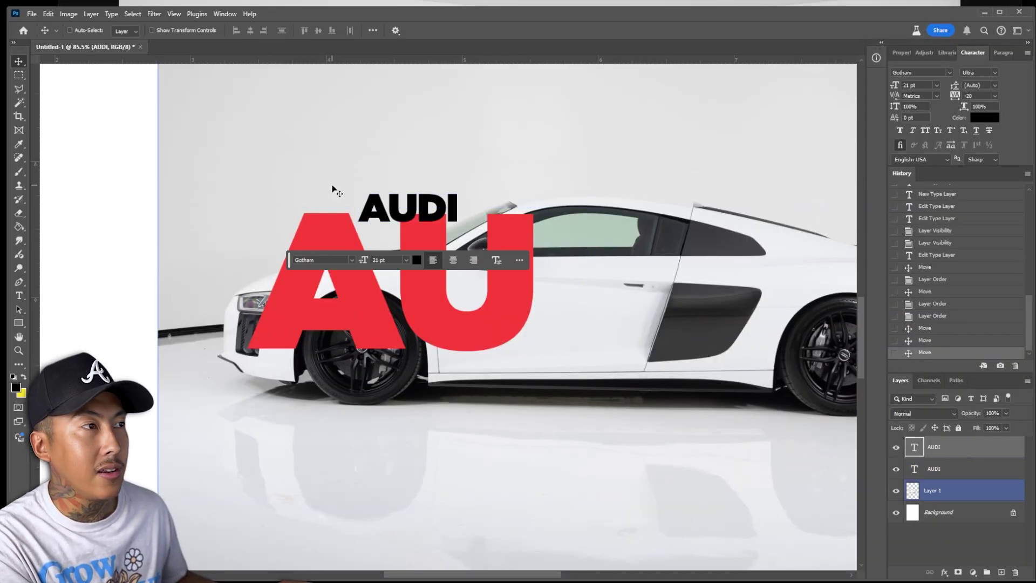
left_click_drag(410, 208, 629, 267)
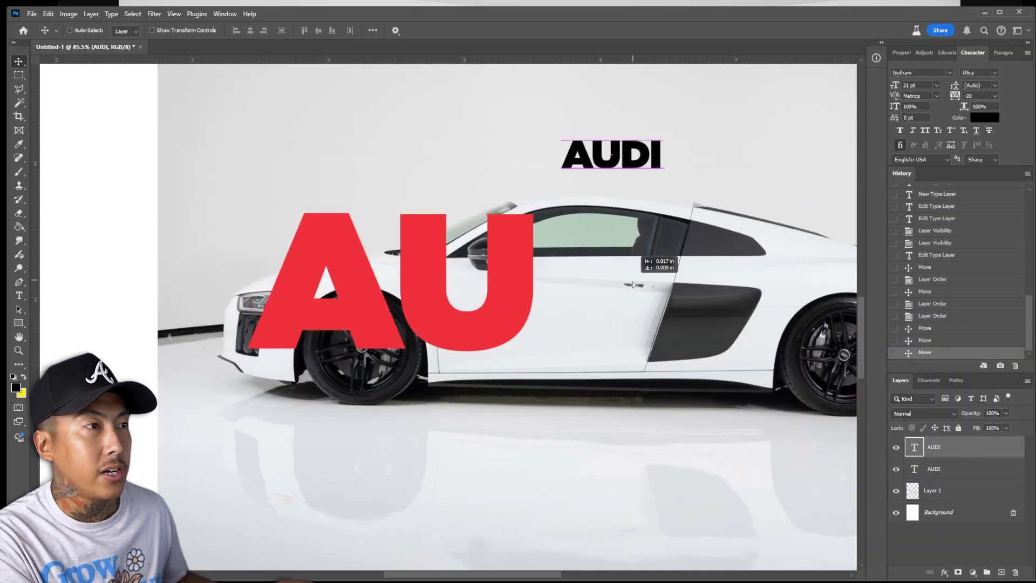
left_click_drag(932, 506, 995, 507)
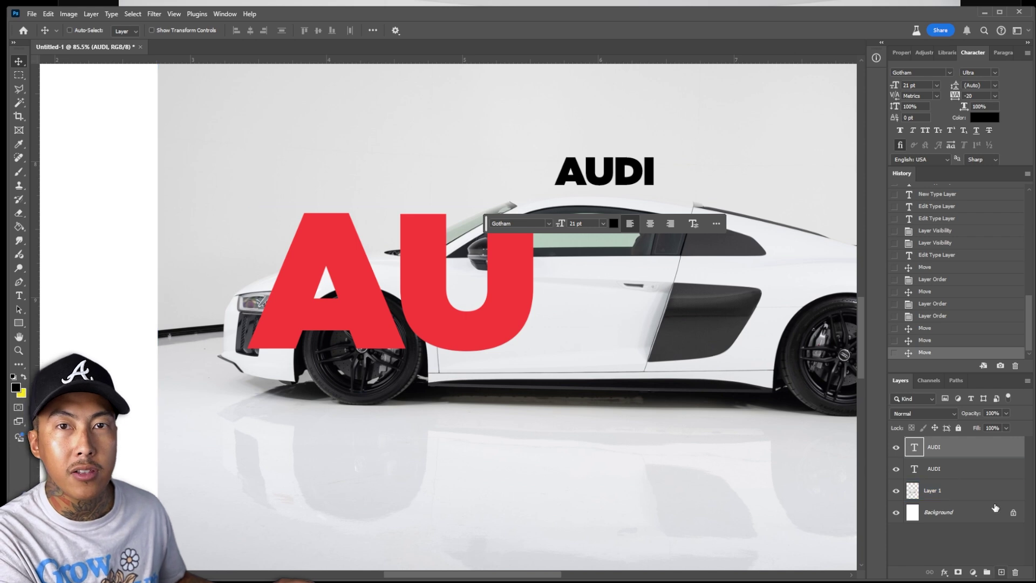
- Enable the Move tool's Auto-Select option and shift the large red AUDI text slightly upward
left_click(933, 468)
left_click_drag(422, 253, 82, 41)
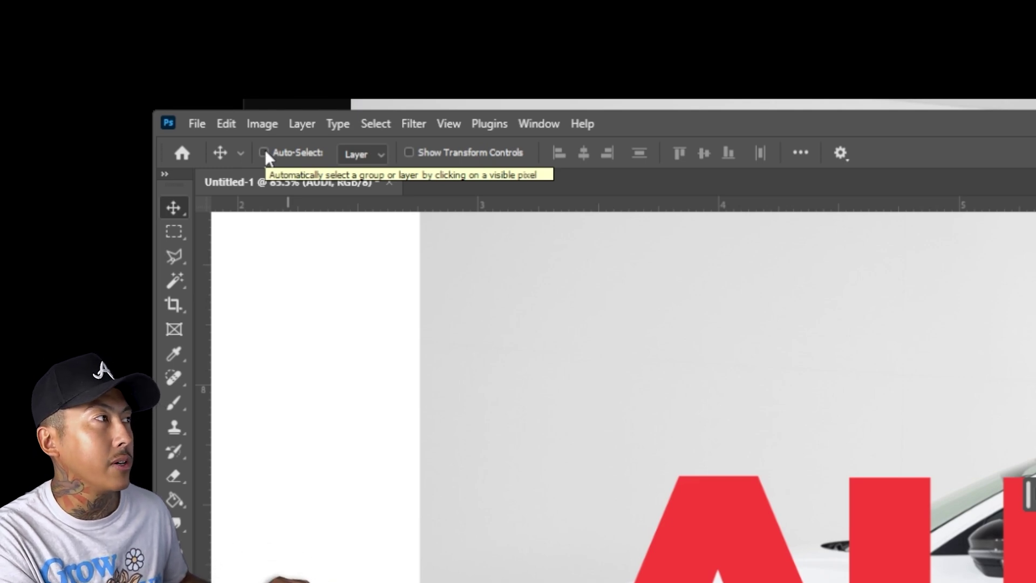
left_click(263, 152)
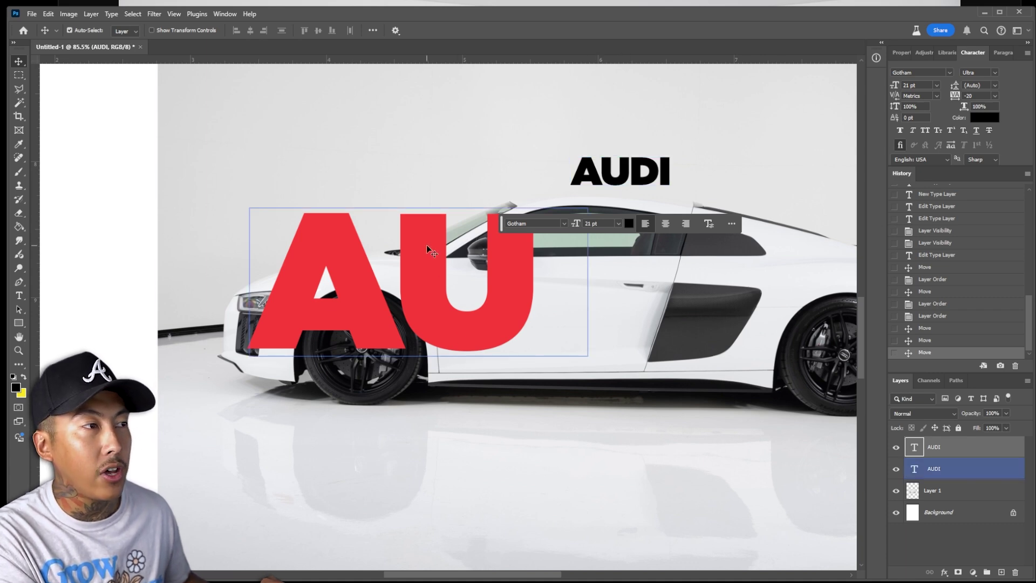
left_click_drag(426, 244, 411, 203)
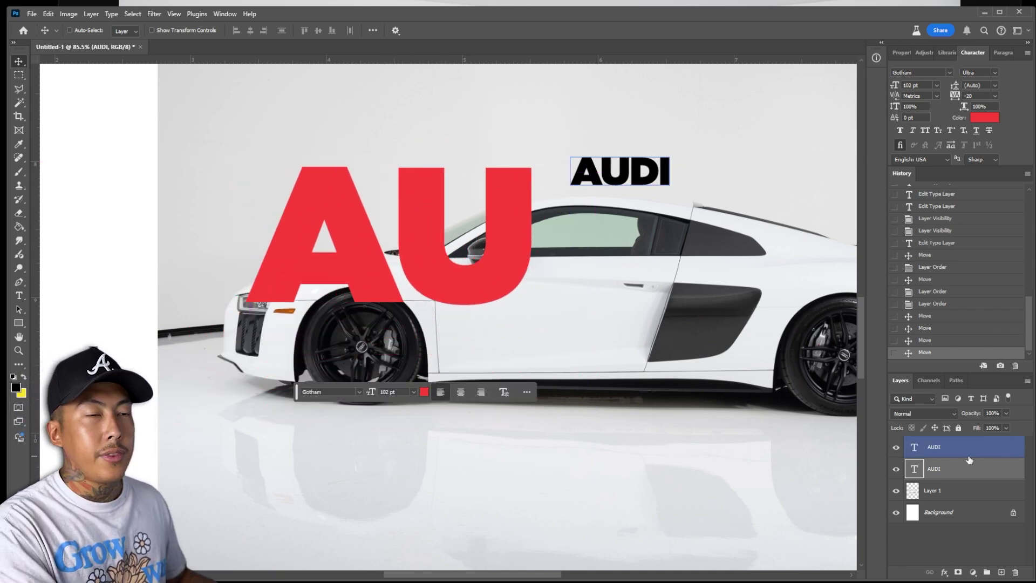
- Hide both AUDI text layers and make Layer 1 active
left_click(896, 447)
left_click(896, 469)
left_click(950, 490)
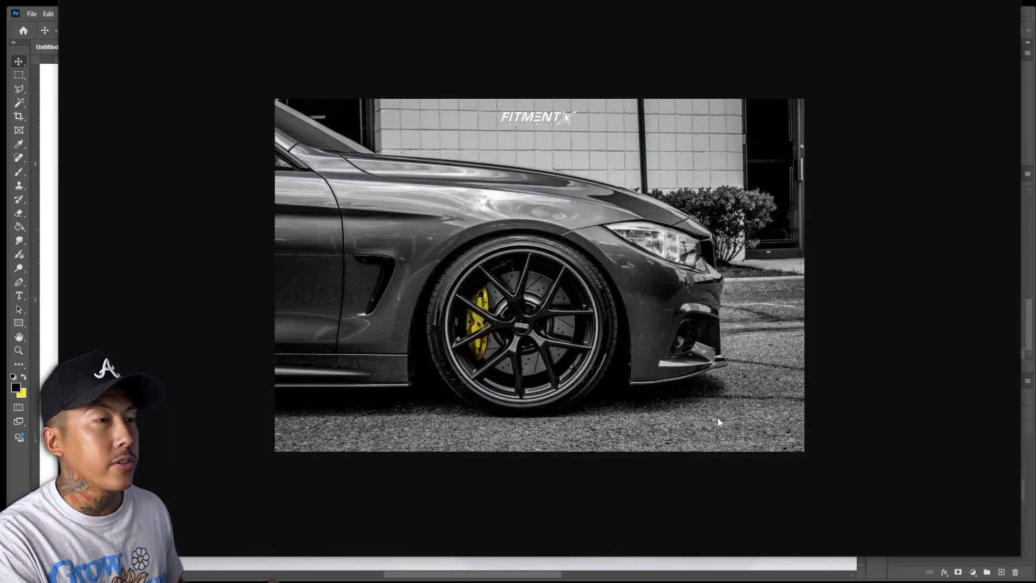
- Copy the grey car photo with the yellow brake caliper from the browser and paste it into the Photoshop document
right_click(514, 209)
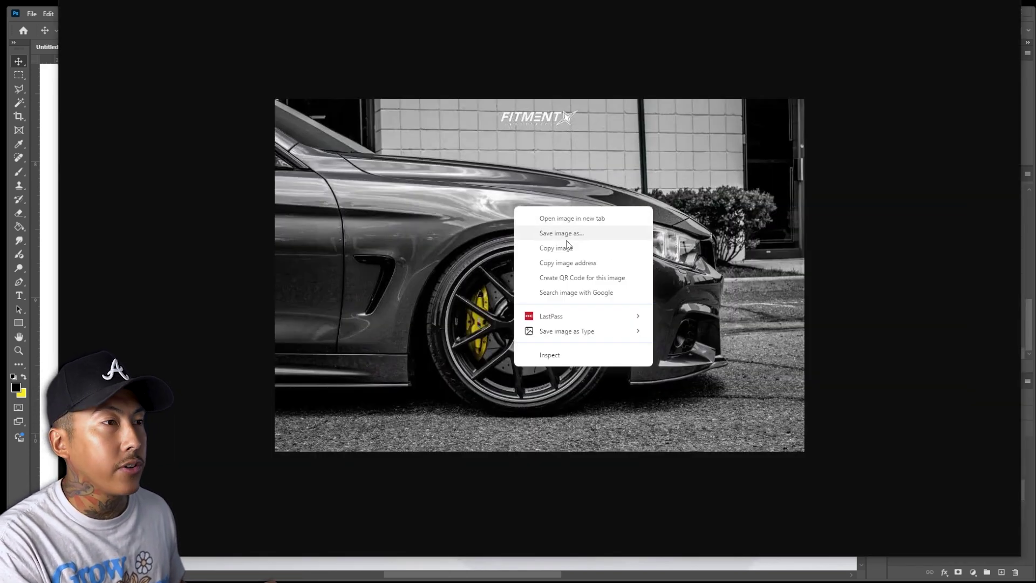
left_click(582, 249)
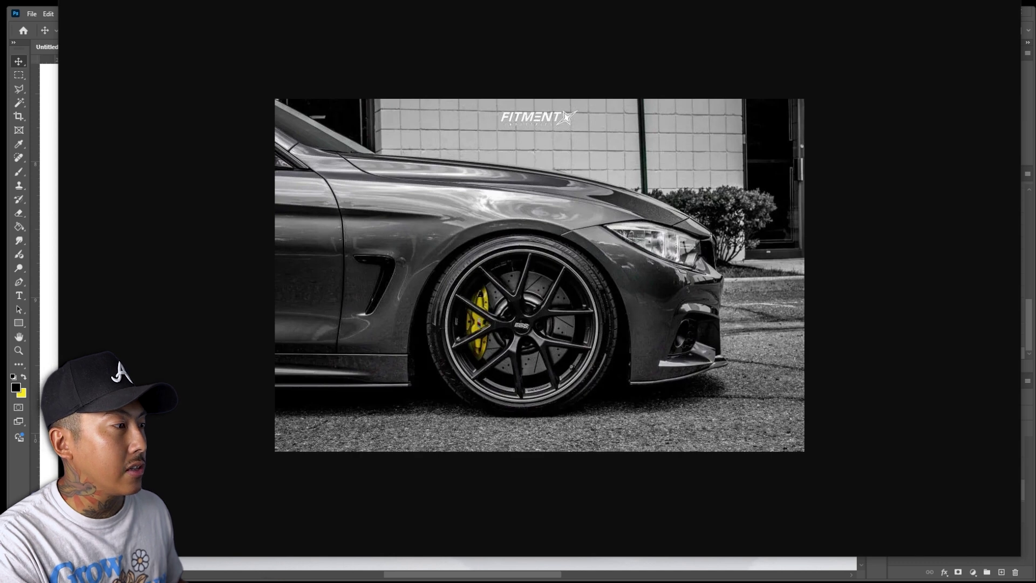
key("alt+Tab")
key("ctrl+v")
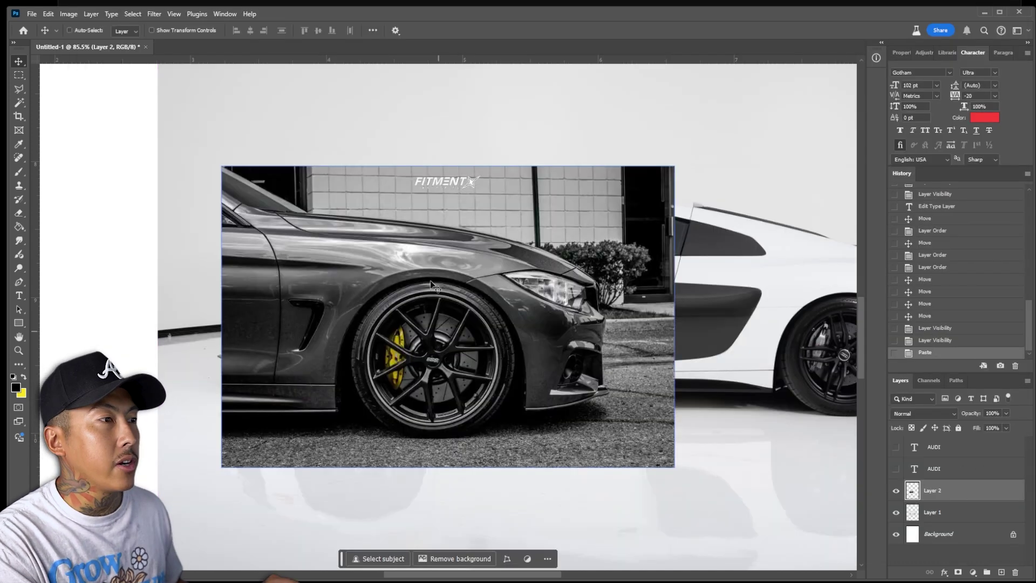
- Switch to the Elliptical Marquee tool and select the grey car's front wheel, aligning the selection with the tire's edge
key("m")
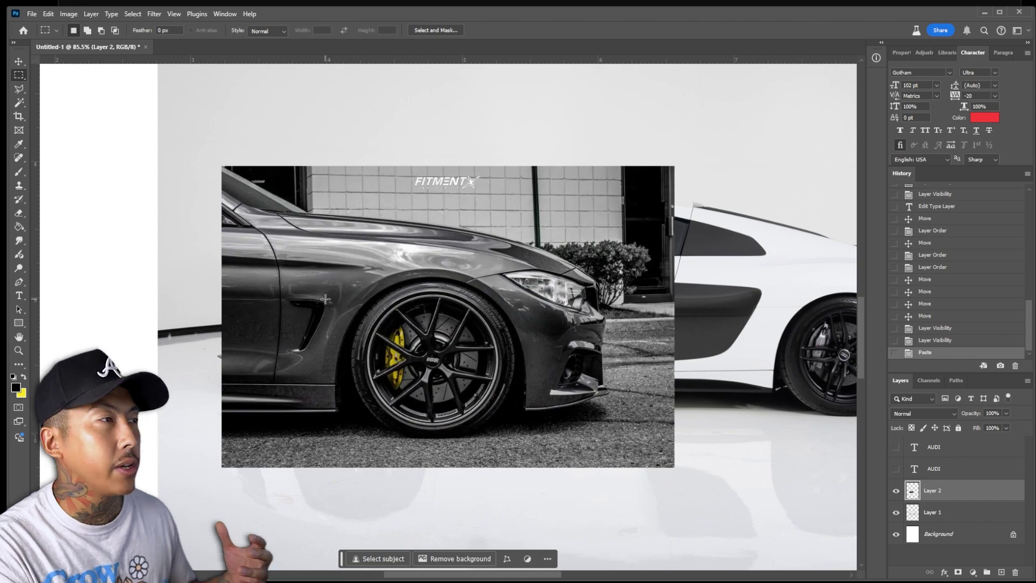
right_click(19, 75)
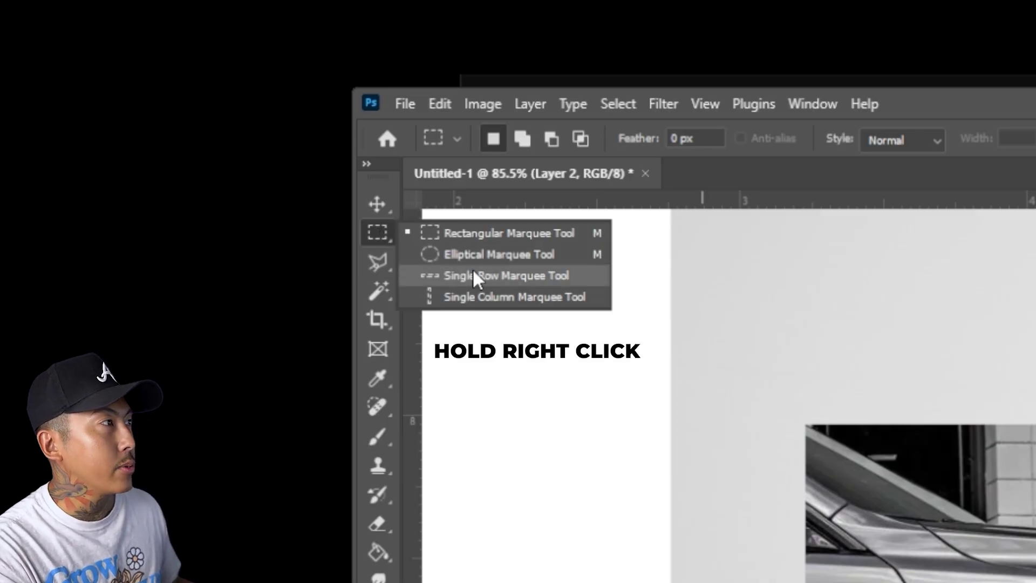
left_click(490, 253)
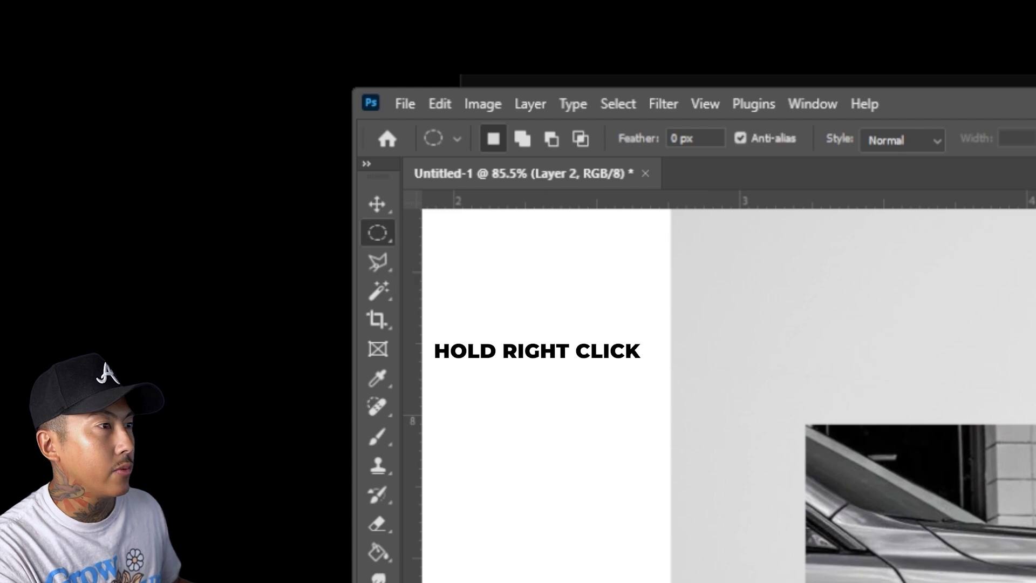
left_click_drag(362, 251, 518, 430)
left_click_drag(474, 335, 467, 365)
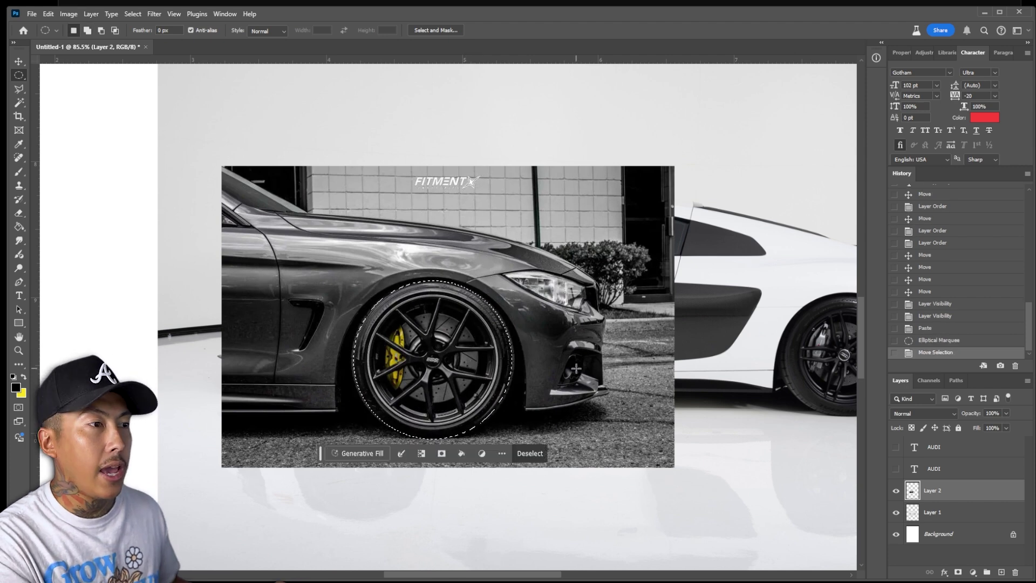
- Try copying the selected wheel onto its own layer with the source photo hidden, and undo that copy
key("ctrl+c")
key("ctrl+v")
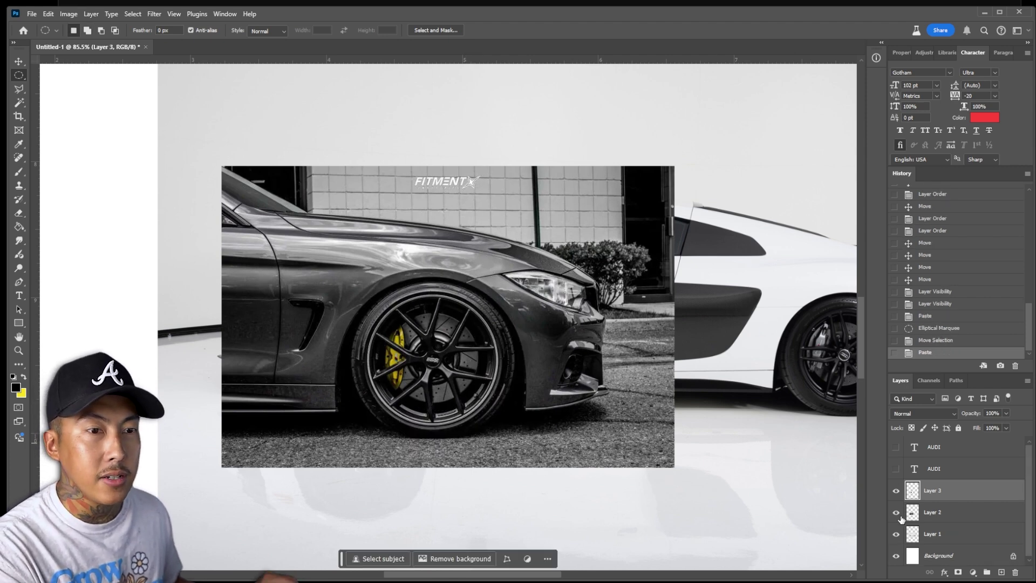
left_click(895, 513)
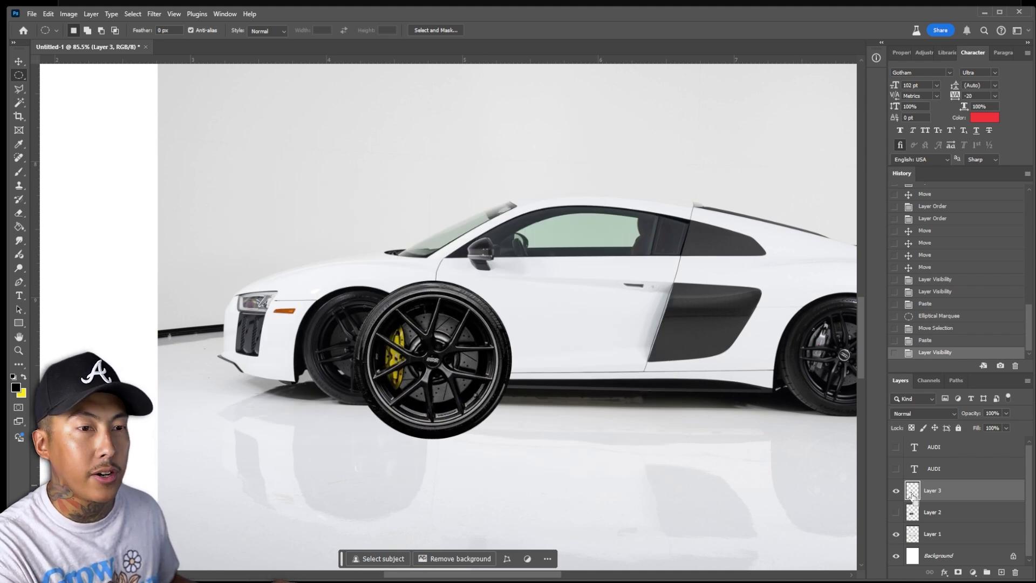
key("ctrl+z")
key("ctrl+z")
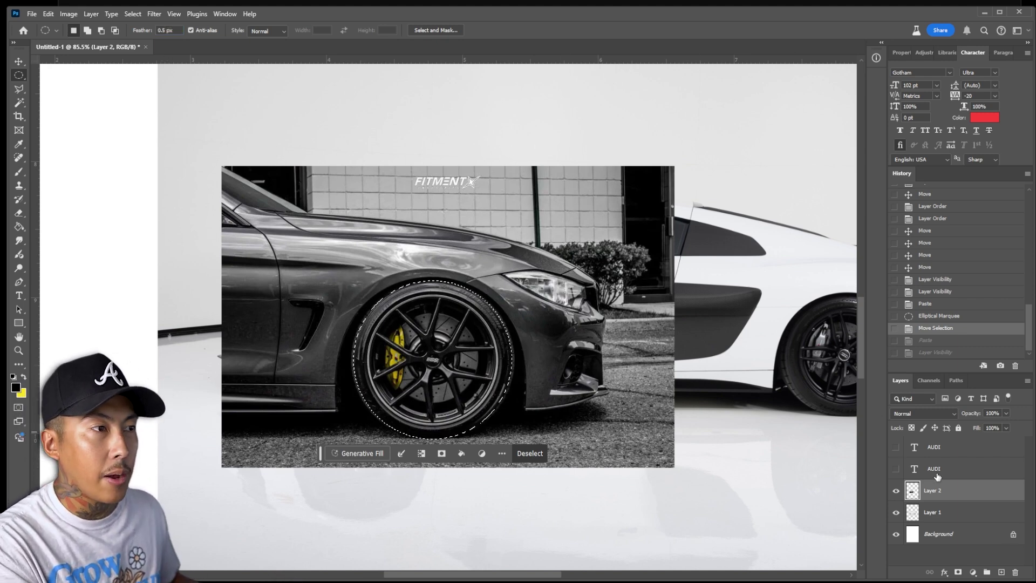
- Paste the wheel as a new layer with the marquee feather at 0.5 px, hide Layer 2 and inspect the cutout
key("ctrl+v")
left_click(896, 513)
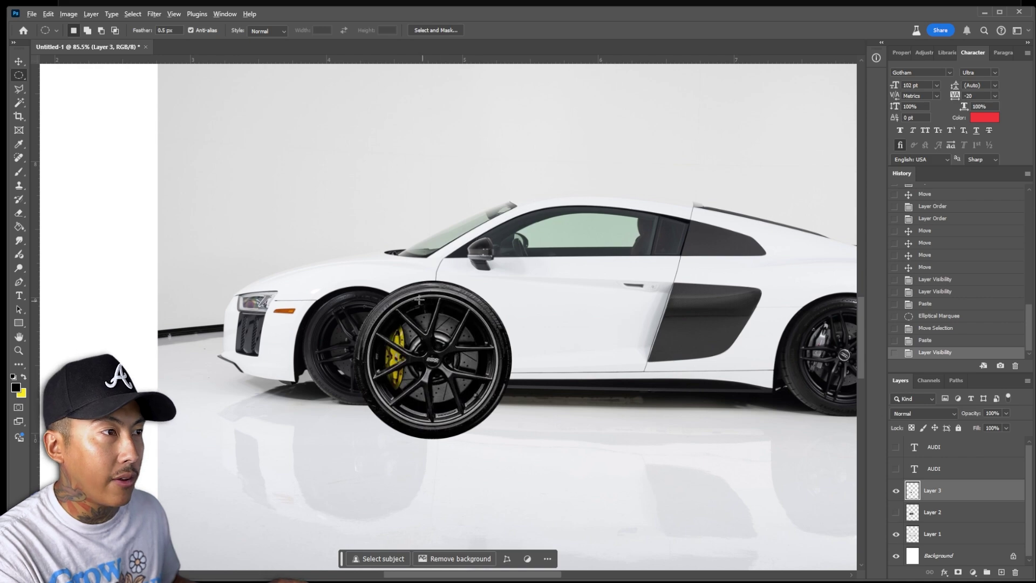
scroll(419, 299, "up", 5)
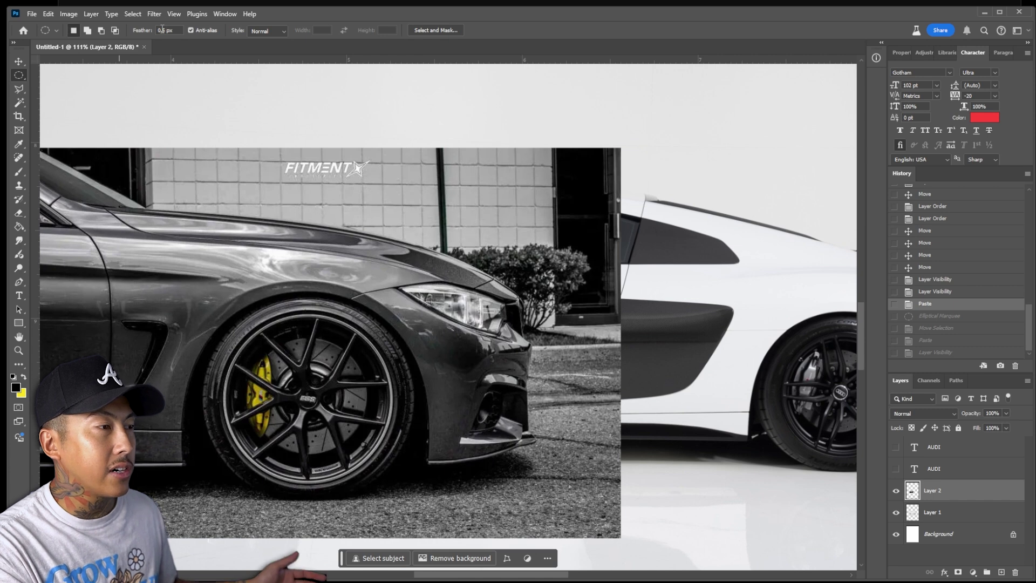
- Draw an elliptical selection with a 0.5 px feather around the grey car's front wheel and align it with the tire
mouse_move(211, 294)
left_mouse_down()
mouse_move(405, 475)
mouse_move(386, 467)
mouse_move(389, 484)
left_mouse_up()
left_click_drag(298, 399, 320, 414)
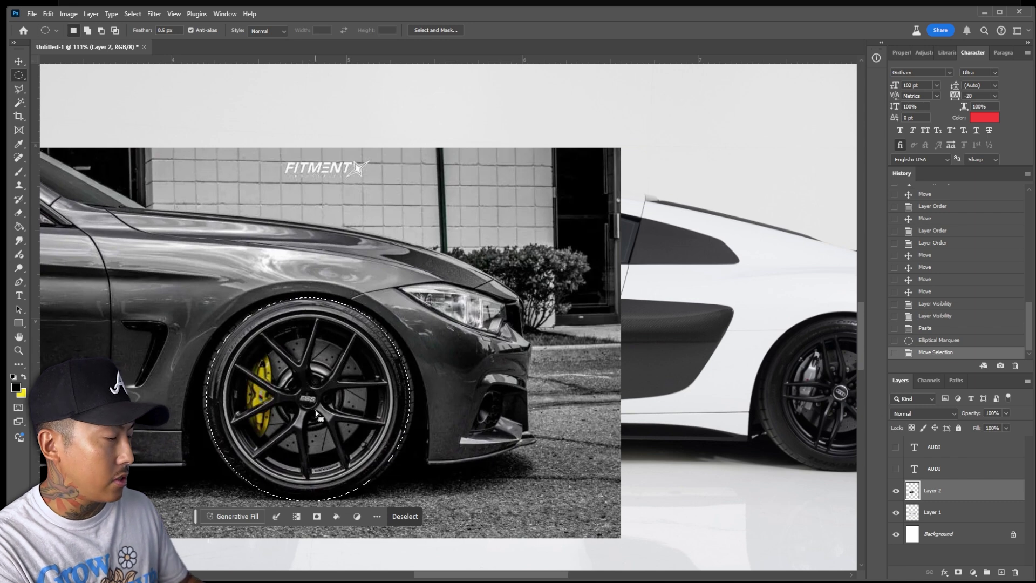
- Try tracing part of the wheel's outer edge with the Pen tool and delete the path
key("p")
left_click_drag(361, 318, 415, 386)
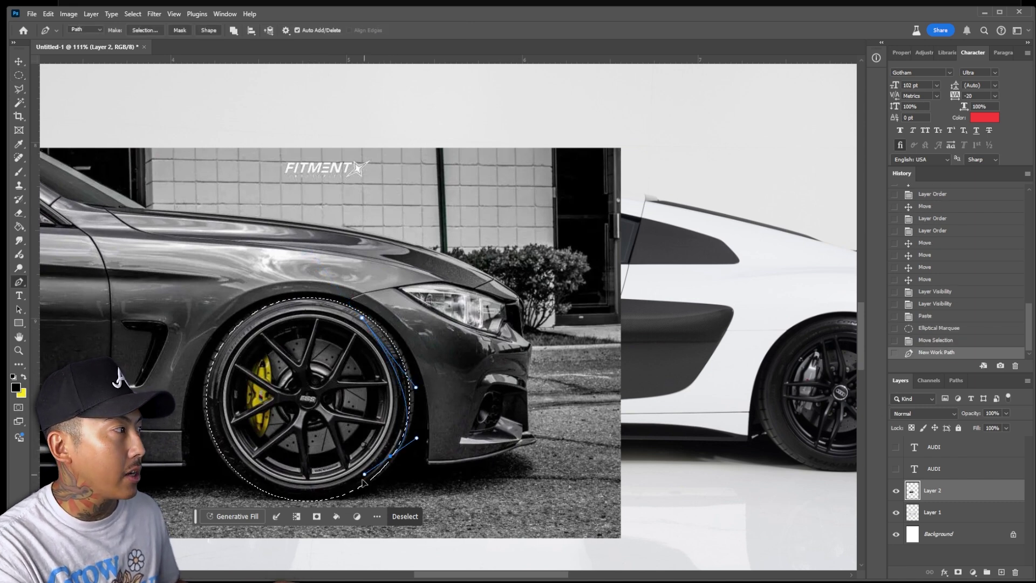
key("BackSpace")
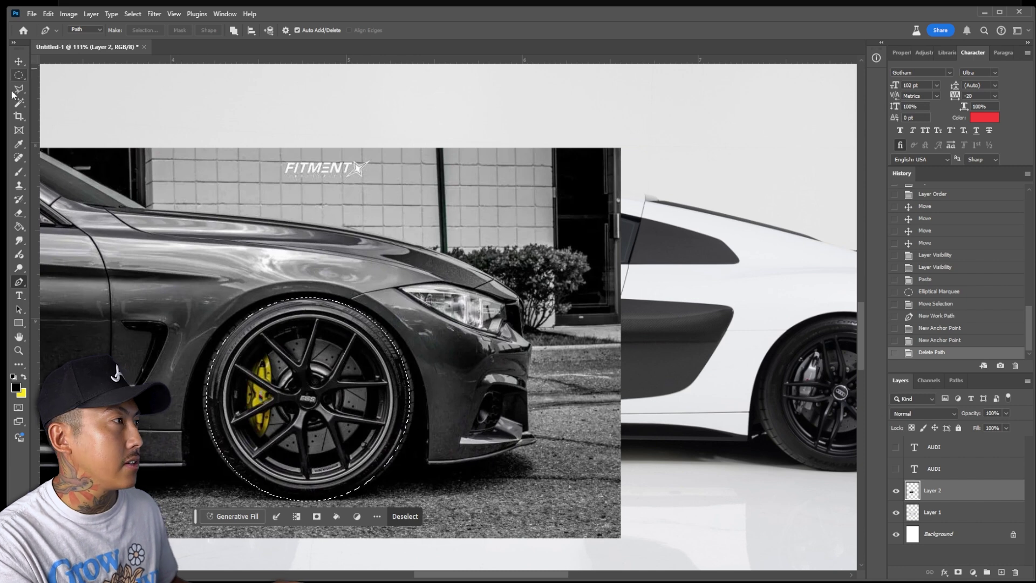
- Copy the selected wheel onto a new layer and hide the grey car photo on Layer 2
key("ctrl+c")
key("ctrl+v")
left_click(896, 512)
- Move the cut-out wheel over the white car's front wheel, adjusting its position with Free Transform
key("v")
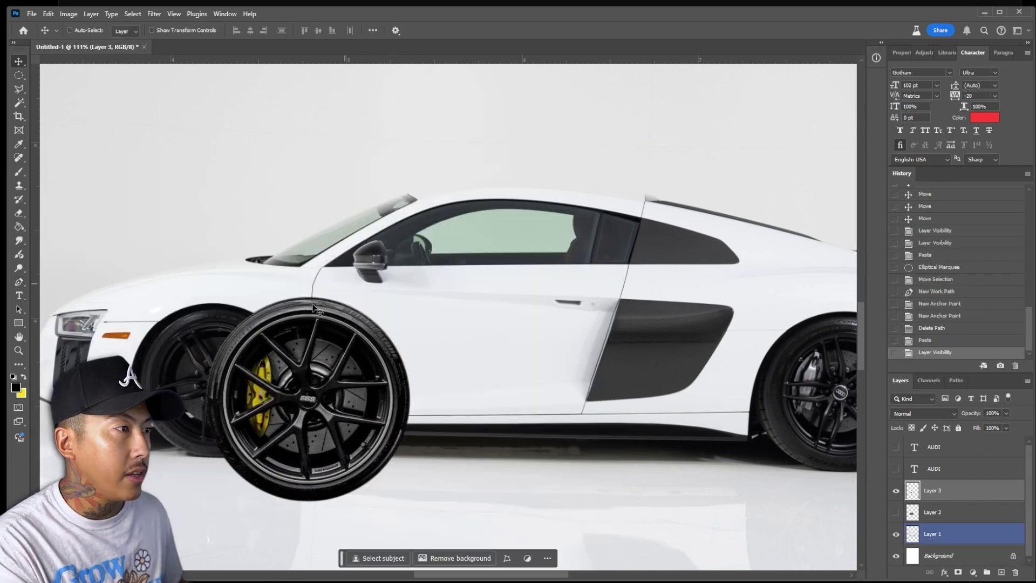
left_click_drag(359, 342, 309, 347)
key("ctrl")
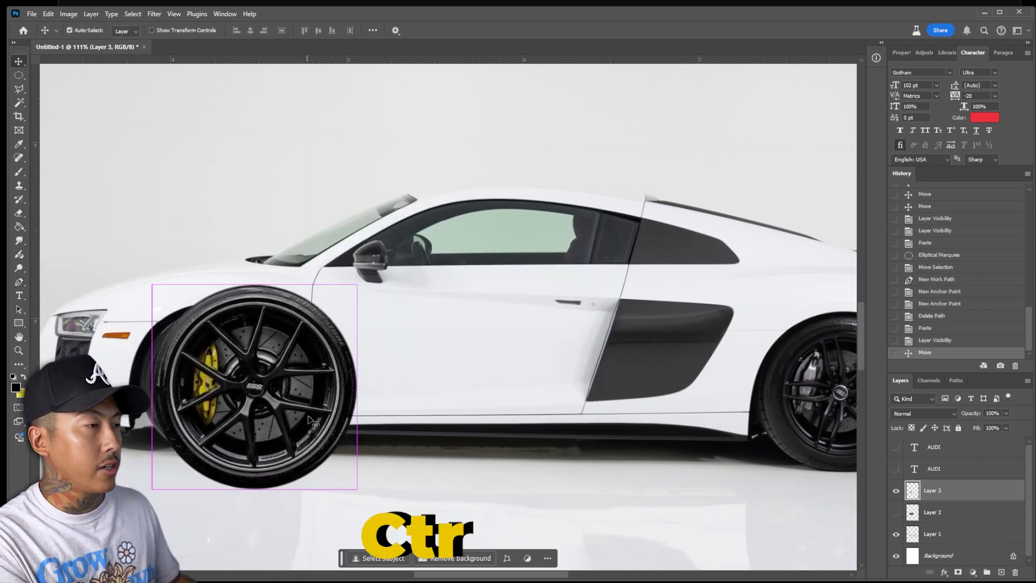
key("ctrl+t")
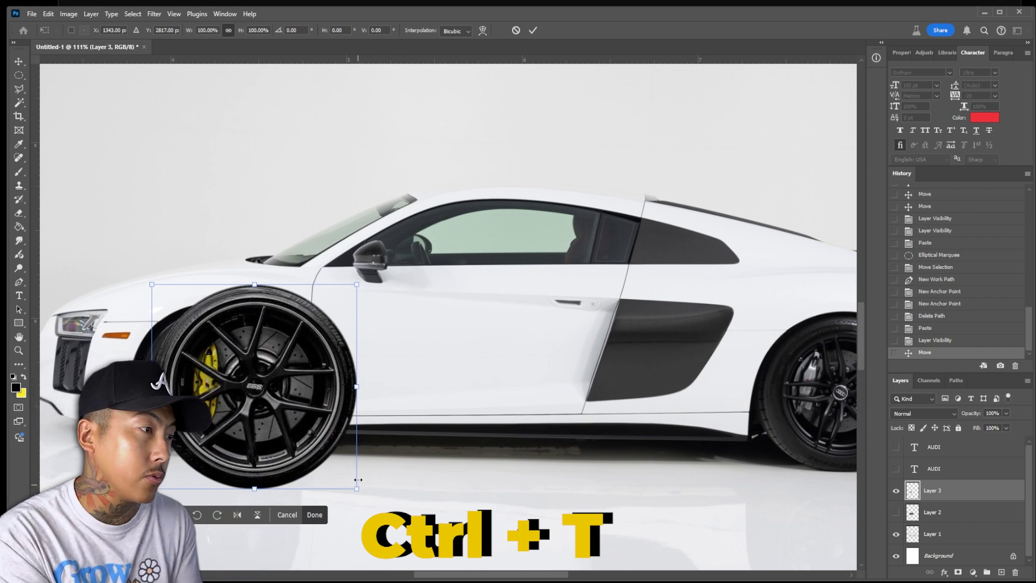
left_click_drag(325, 460, 305, 433)
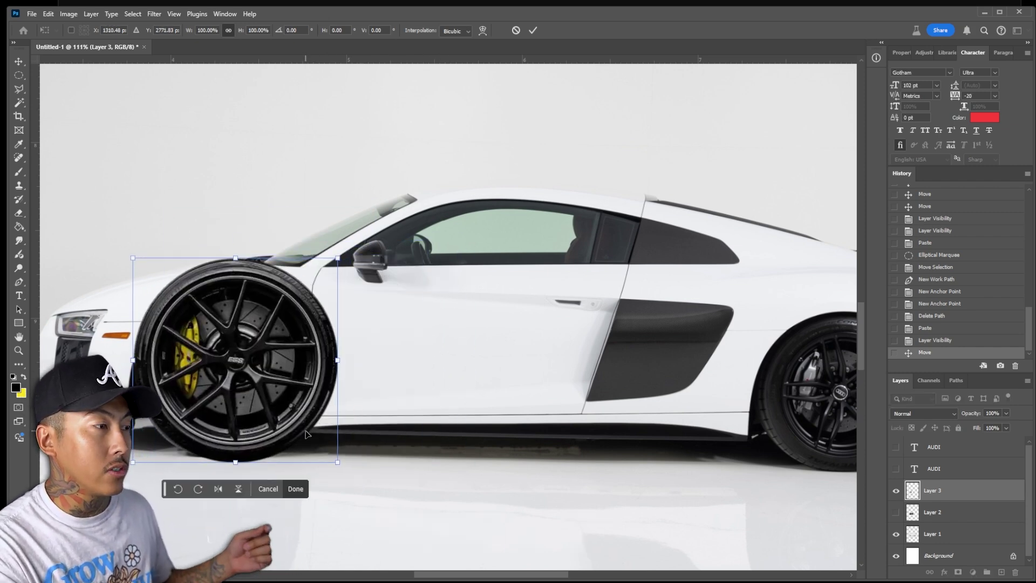
key("Return")
left_click(55, 14)
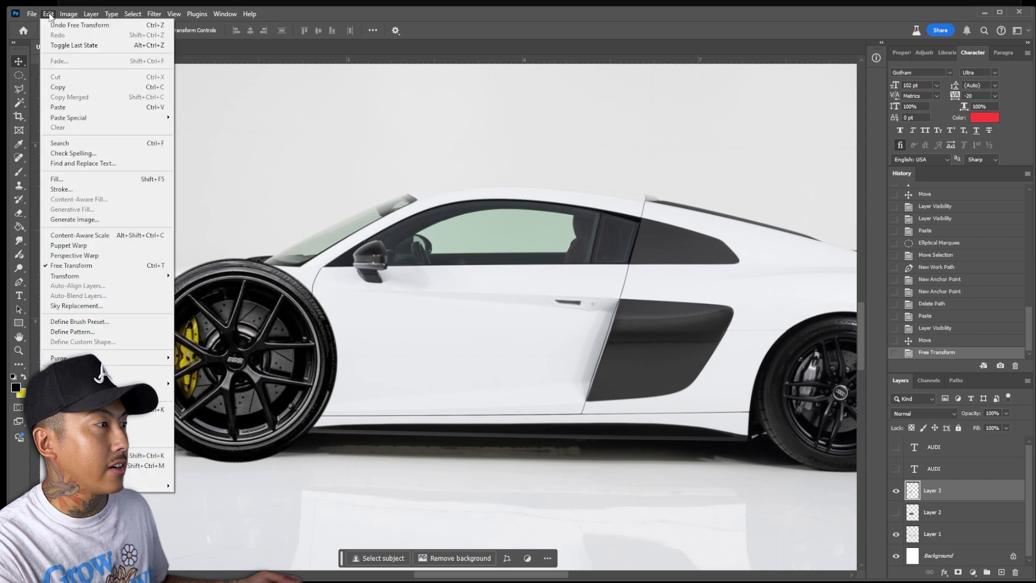
mouse_move(119, 277)
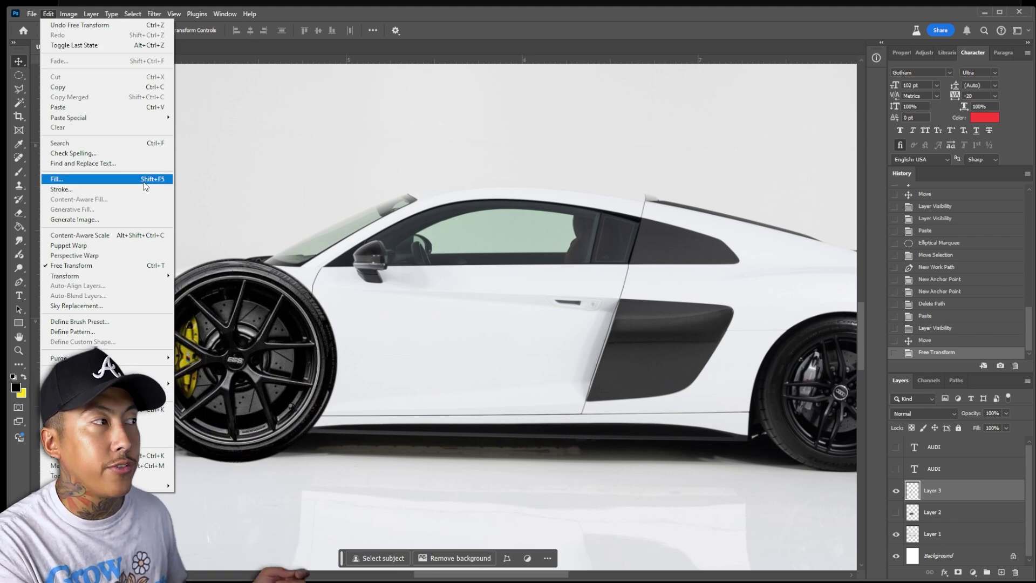
left_click(352, 193)
- Scale the cut-out wheel down with Free Transform and position it inside the white car's front wheel arch
key("ctrl+t")
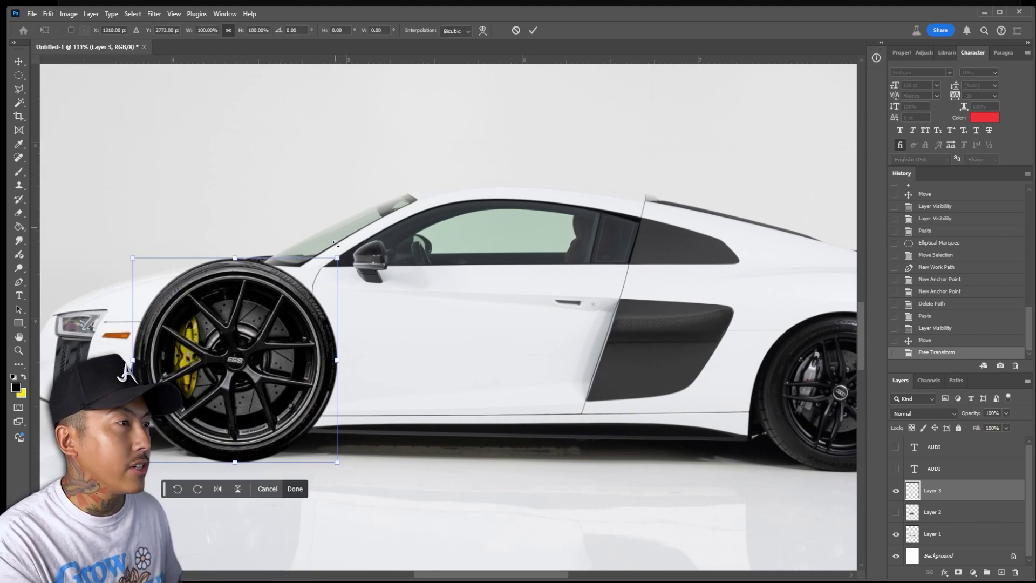
left_click_drag(335, 257, 272, 294)
left_click_drag(245, 362, 251, 357)
key("Return")
scroll(188, 464, "down", 5)
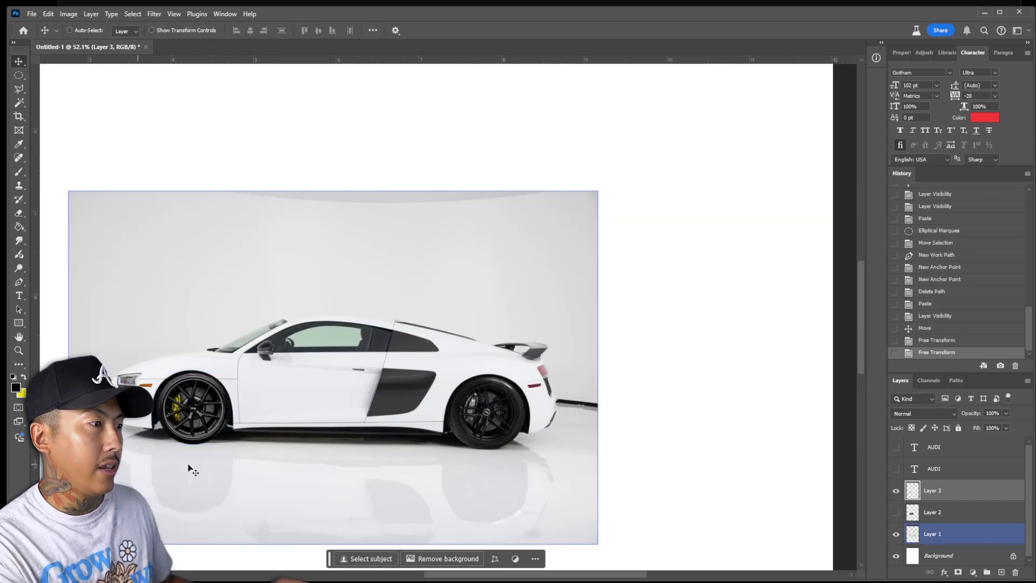
- Lower the opacity of the cut-out wheel on Layer 3 to 30%
scroll(154, 443, "up", 8)
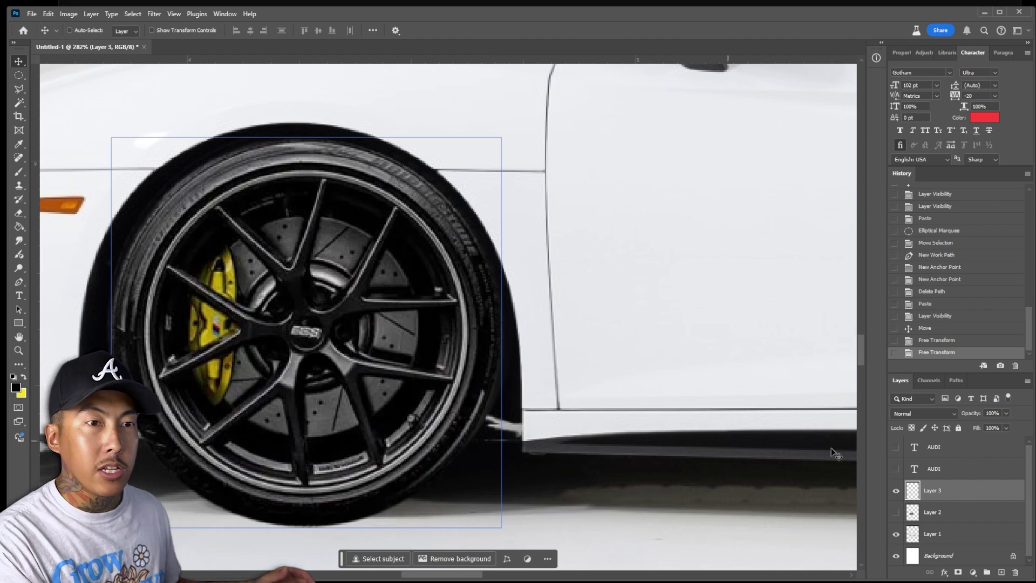
left_click_drag(973, 414, 947, 412)
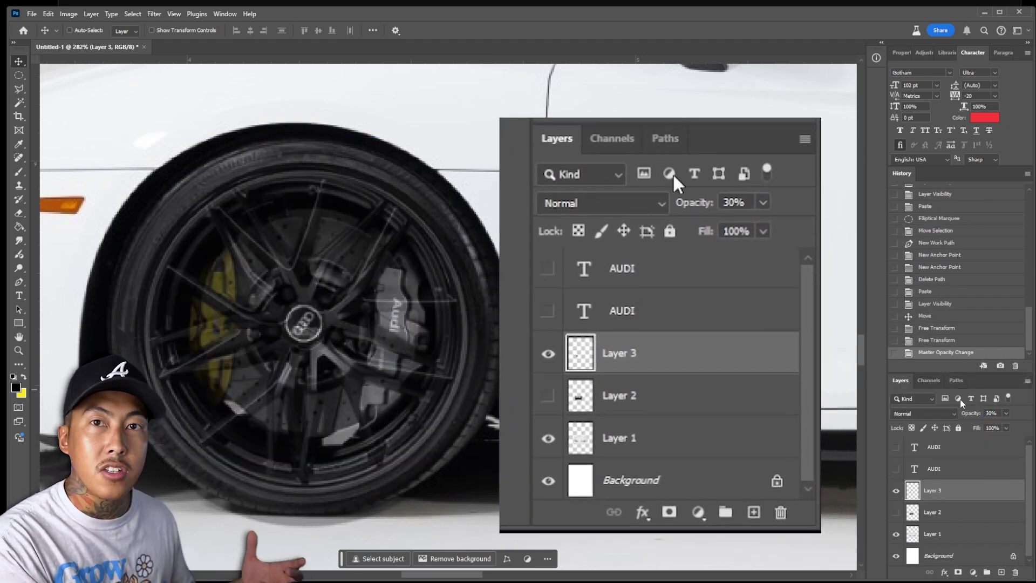
- Shift the cut-out wheel slightly, scale it to about 98% with Free Transform, and set Layer 3's opacity to 100%
mouse_move(341, 378)
left_mouse_down()
mouse_move(348, 388)
mouse_move(345, 380)
left_mouse_up()
key("ctrl+t")
left_click_drag(500, 123, 489, 133)
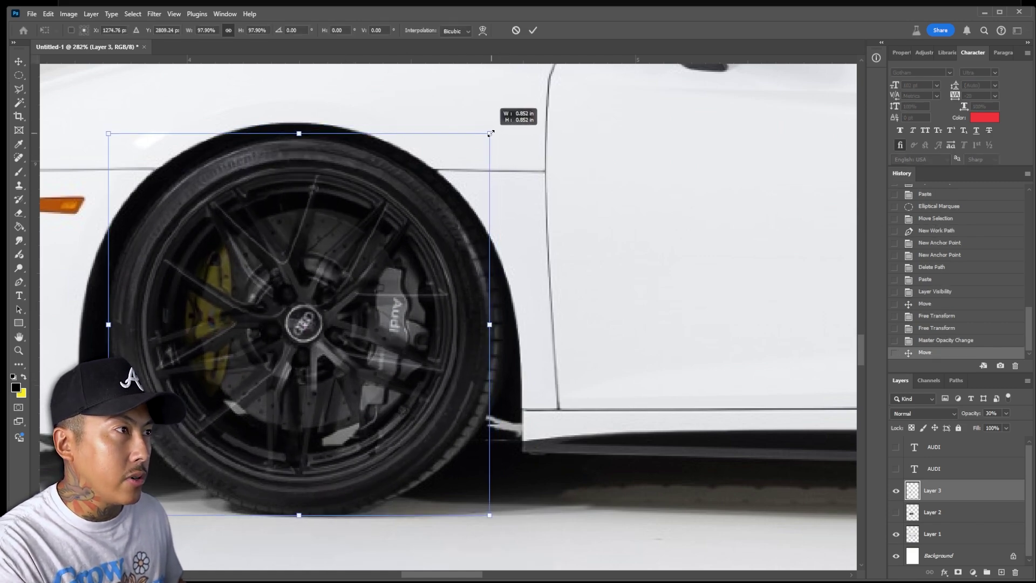
left_click(992, 413)
type("100")
key("Return")
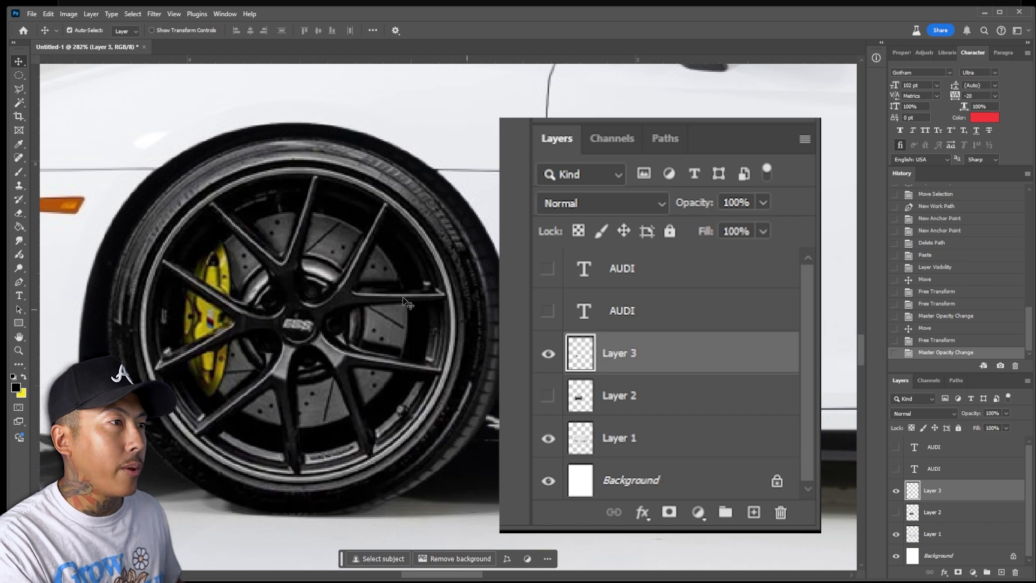
- Nudge the wheel on Layer 3 slightly to the right so it sits centred in the front wheel arch
left_click(519, 306)
key("shift+Left")
key("Right")
key("Right")
key("Right")
key("Right")
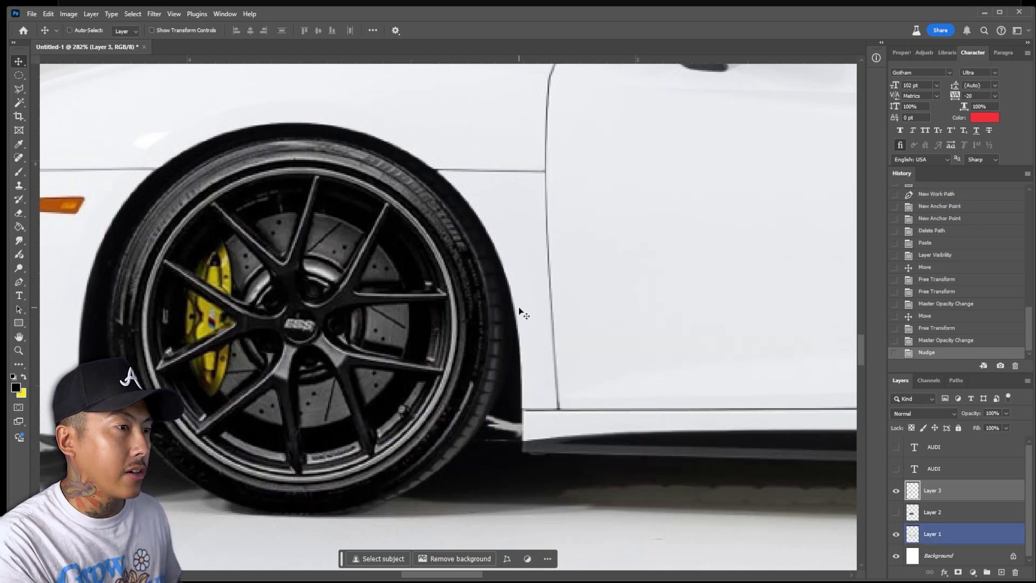
- Set up the Eraser with a round brush at 29 px size and 0% hardness
key("e")
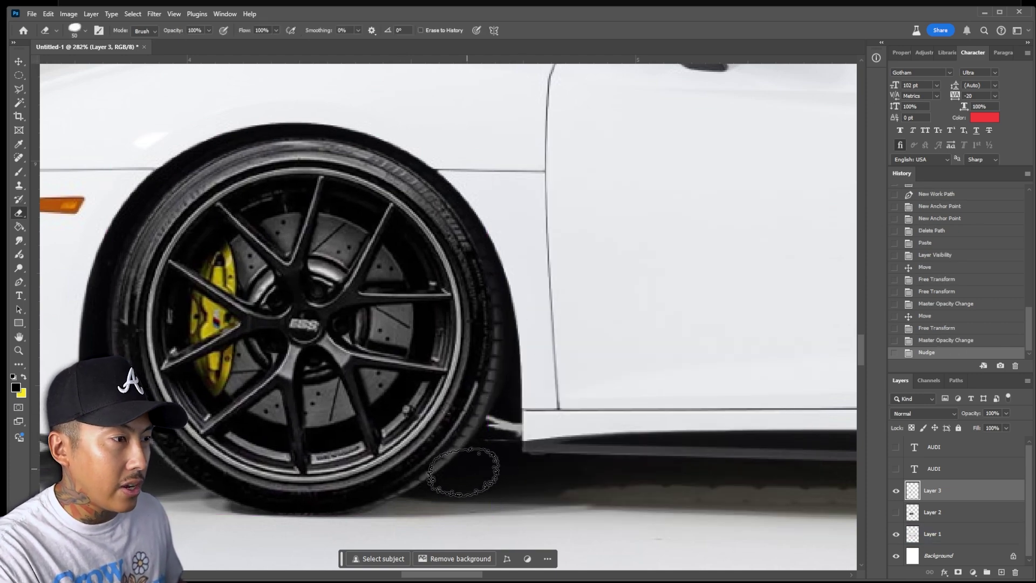
scroll(494, 424, "up", 3)
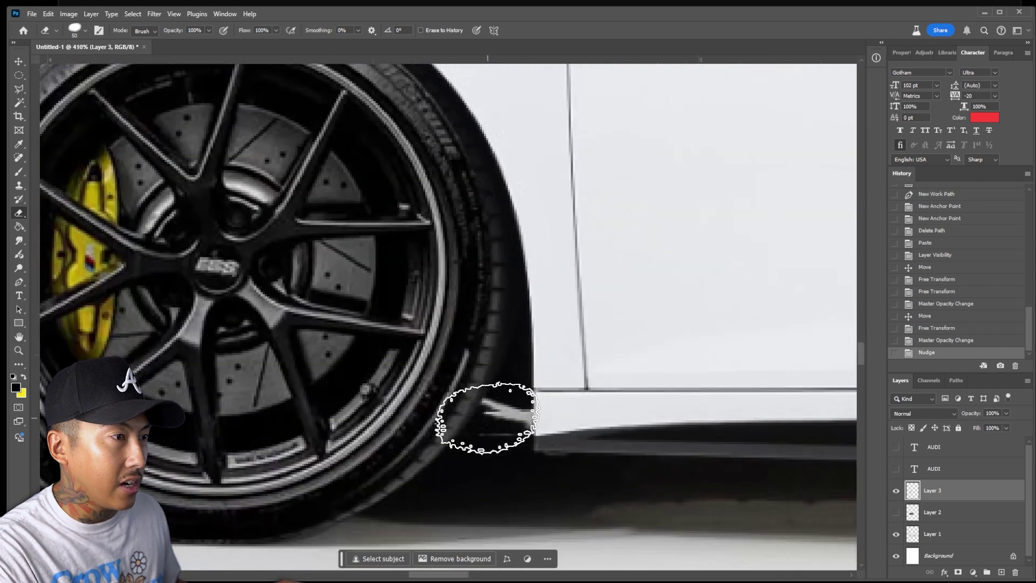
right_click(560, 337)
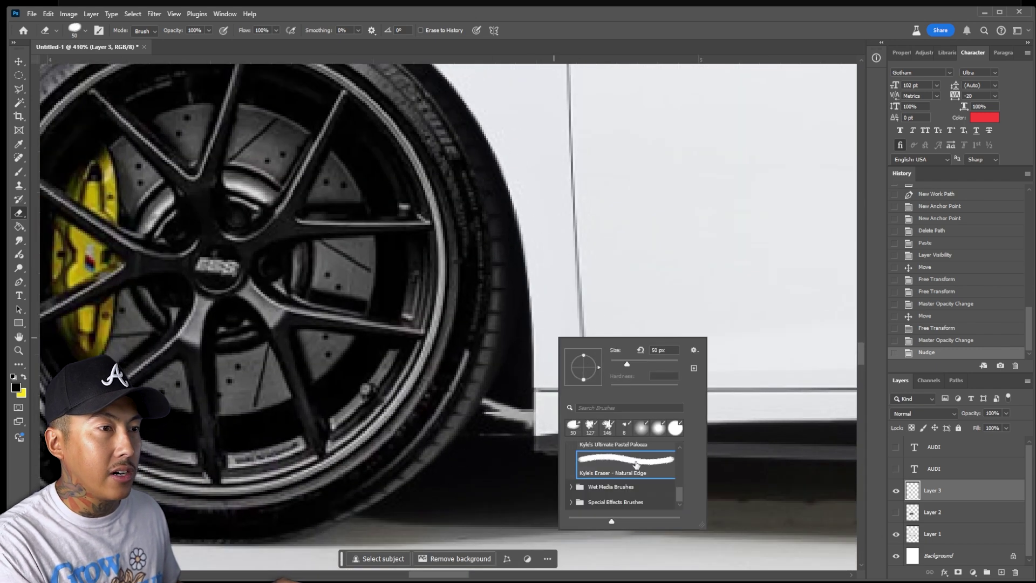
left_click_drag(609, 351, 622, 352)
key("Return")
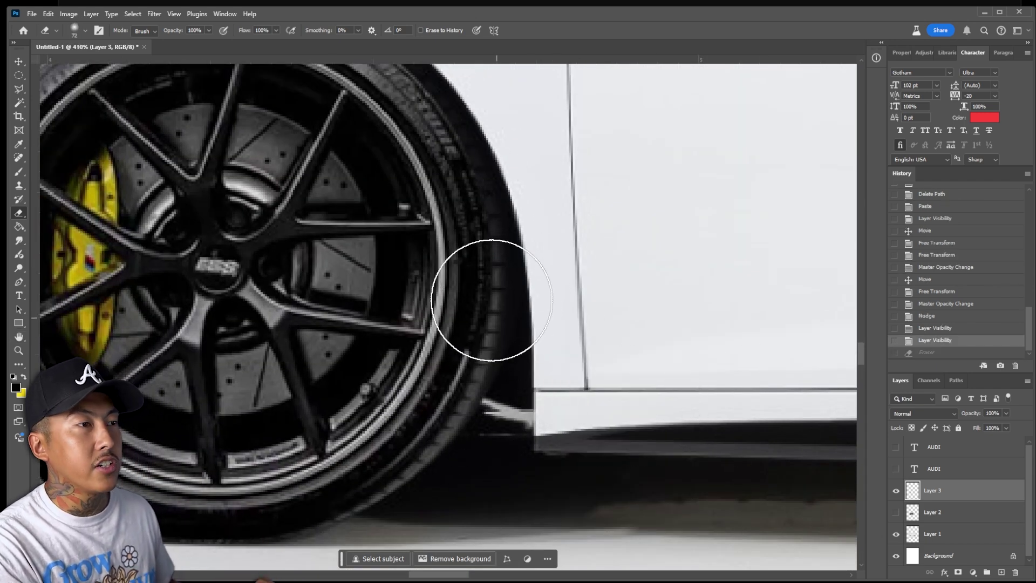
right_click(510, 349)
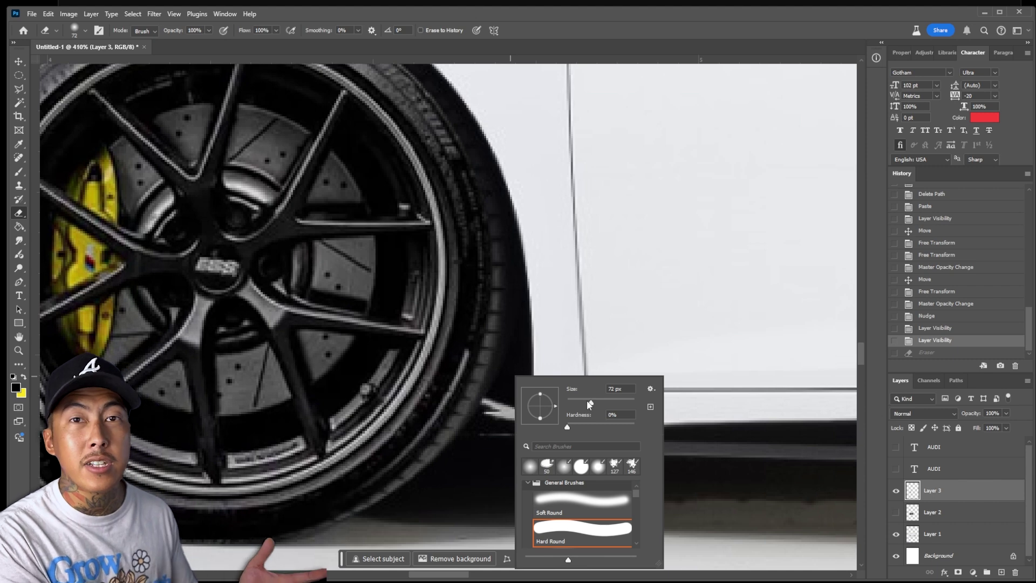
left_click_drag(590, 403, 580, 403)
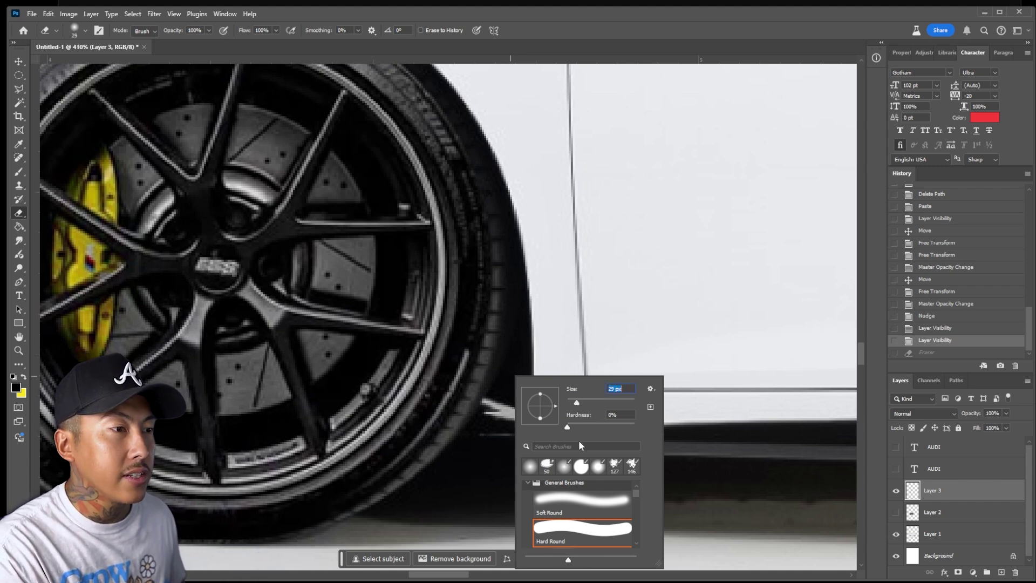
key("Return")
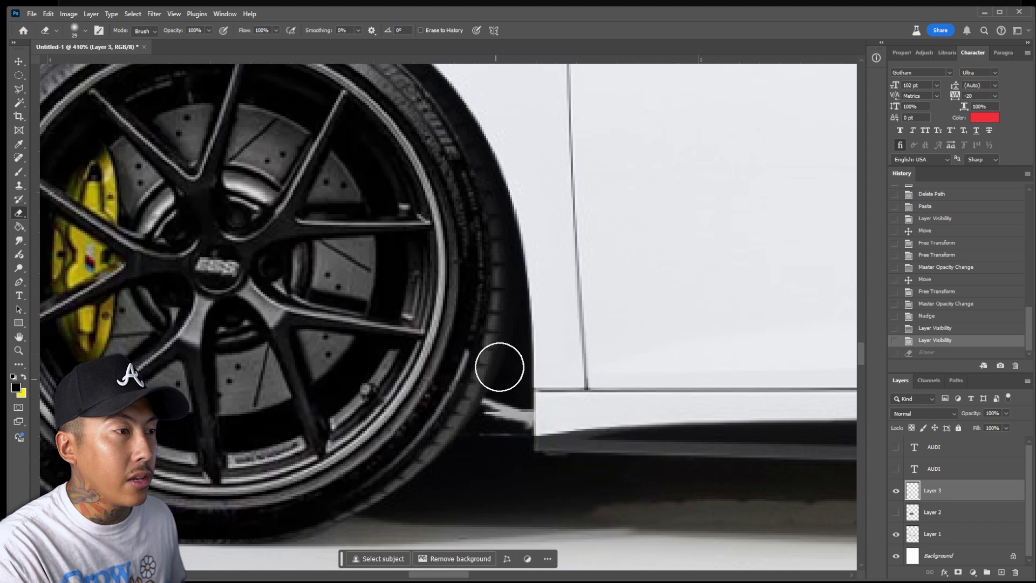
- Softly erase the outer edge of the front tyre on Layer 3 along the rear side of the wheel arch
left_click_drag(493, 400, 502, 354)
mouse_move(514, 315)
left_mouse_down()
mouse_move(486, 125)
mouse_move(478, 176)
left_mouse_up()
scroll(479, 194, "up", 3)
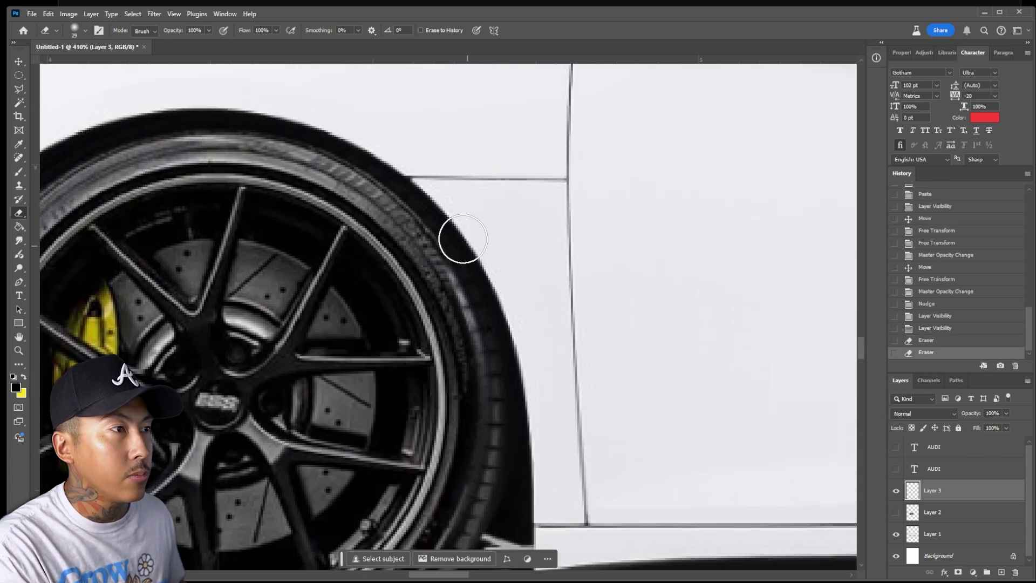
left_click_drag(413, 177, 469, 234)
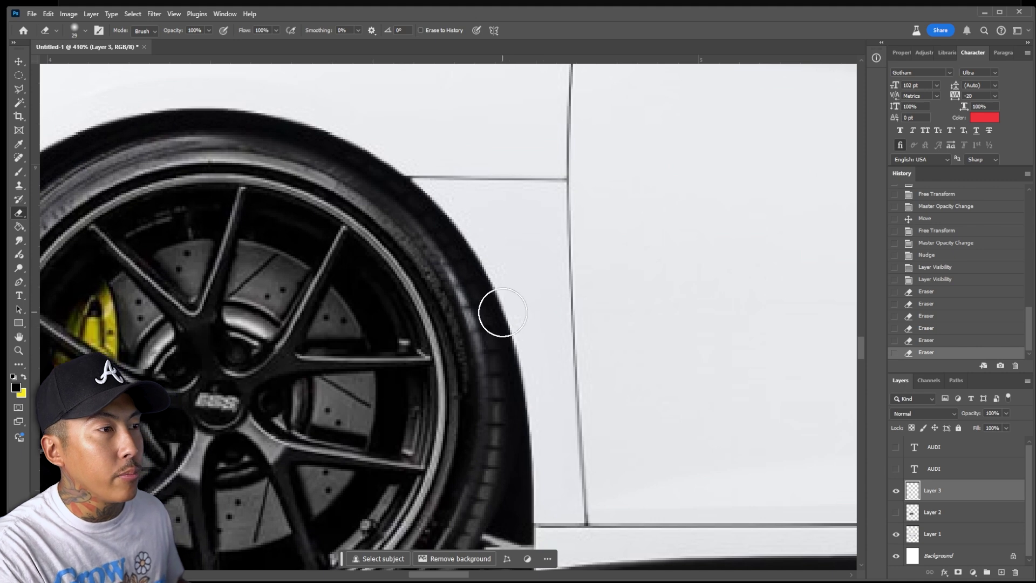
left_click_drag(502, 313, 513, 380)
- Try erasing the tyre's rear edge with the eraser at 100% hardness, and undo that stroke
scroll(513, 409, "down", 3)
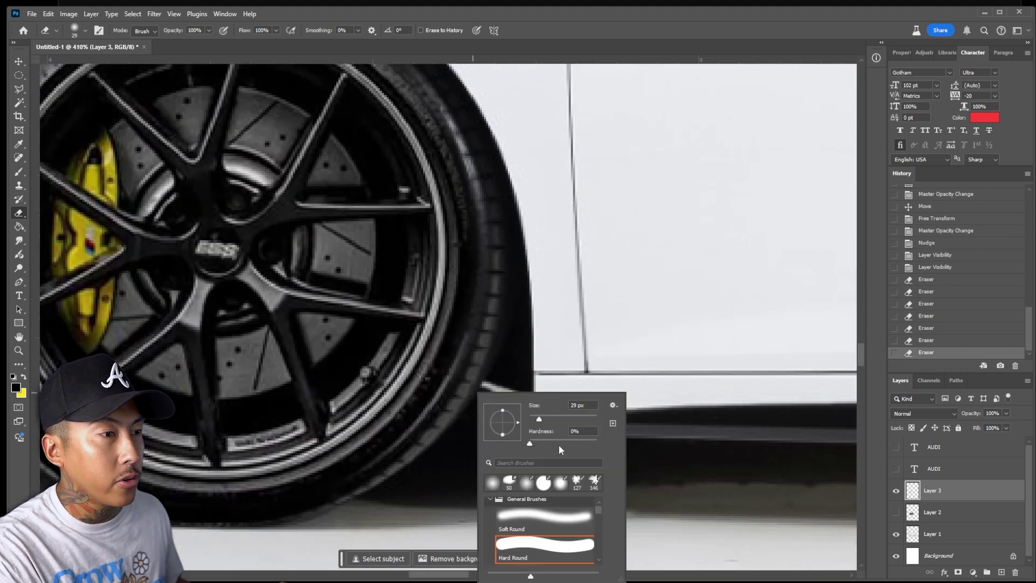
key("Return")
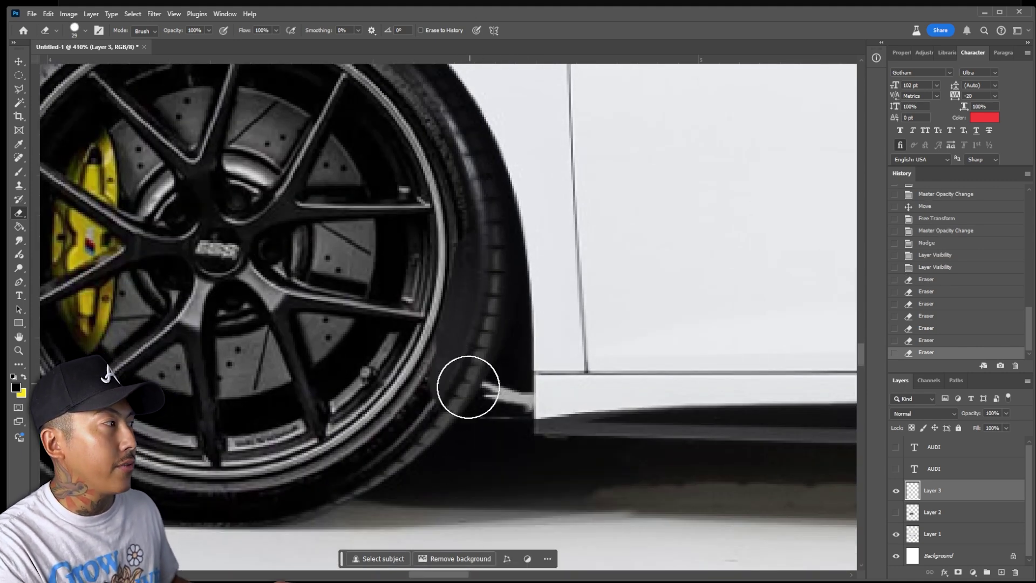
left_click_drag(495, 213, 460, 386)
scroll(460, 386, "up", 2)
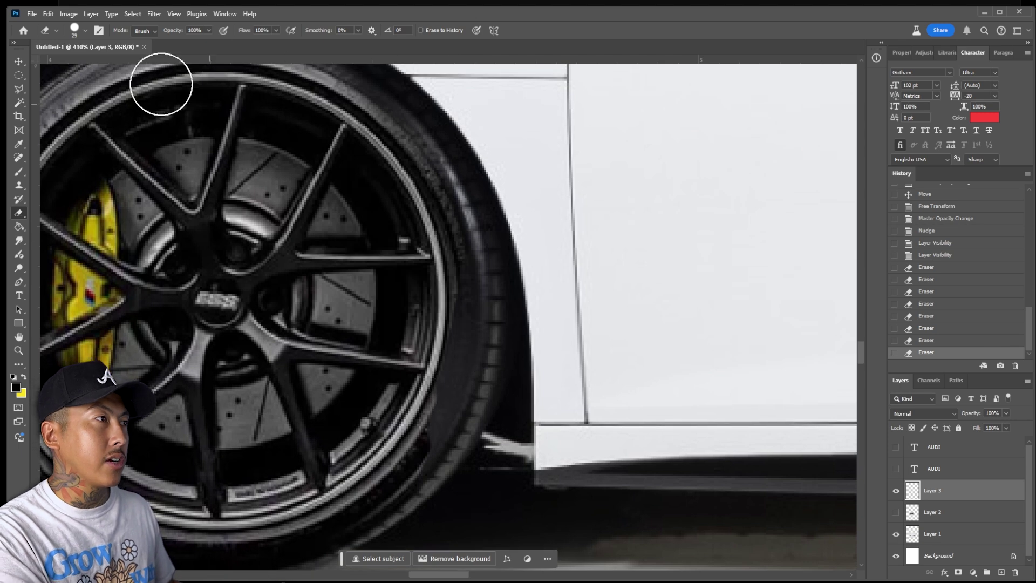
scroll(511, 356, "down", 2)
key("ctrl+z")
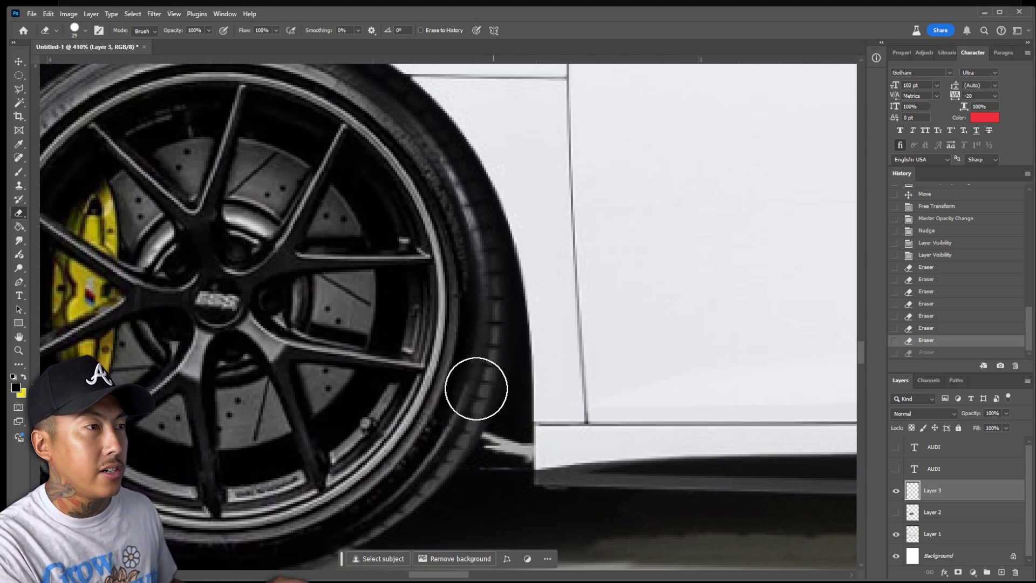
- Soften the eraser again, blend the front tyre's edge along the arch's upper and front sides, and undo the last stroke
scroll(474, 389, "down", 2)
right_click(170, 326)
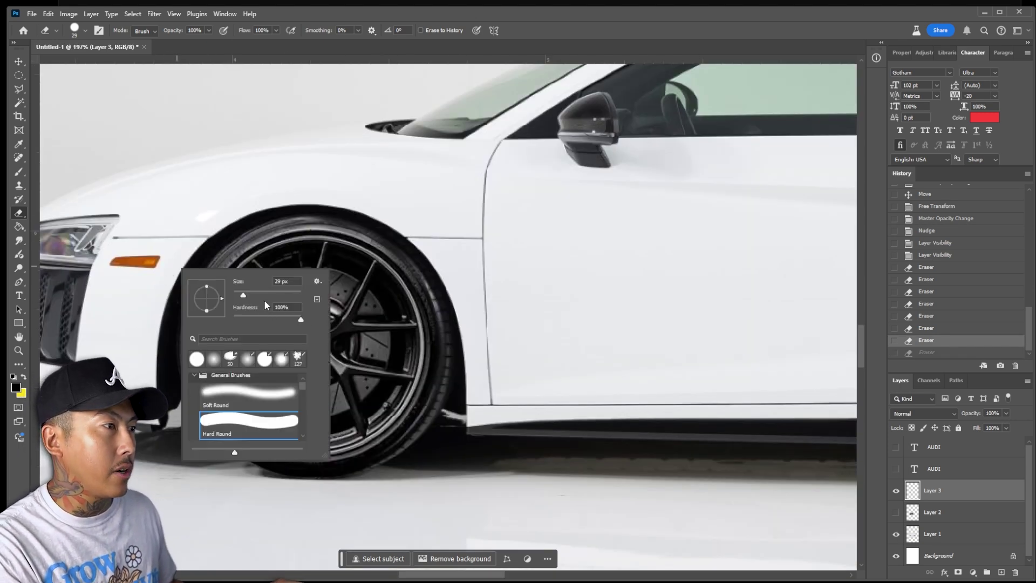
key("Return")
left_click_drag(302, 199, 333, 210)
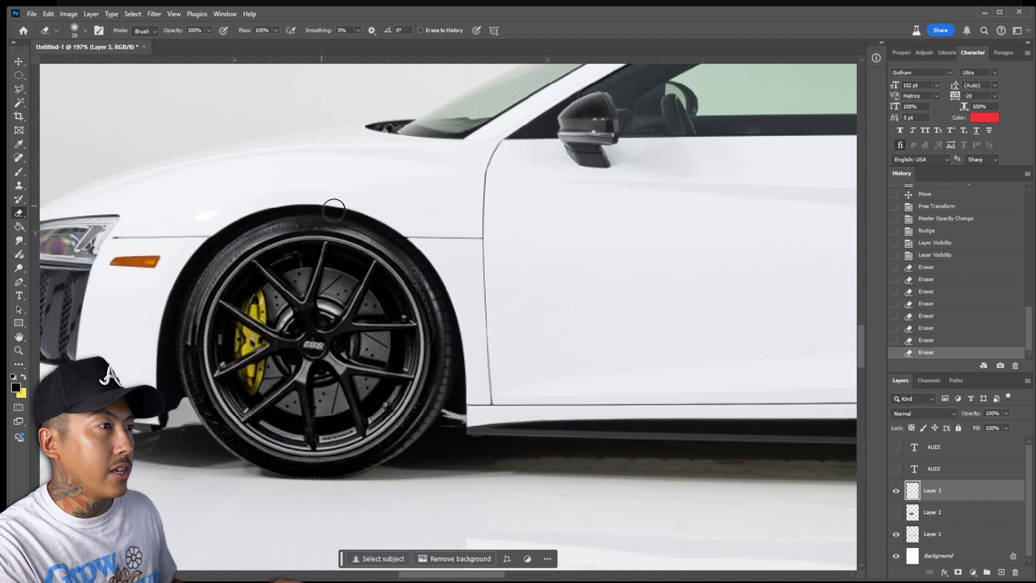
left_click_drag(406, 229, 277, 215)
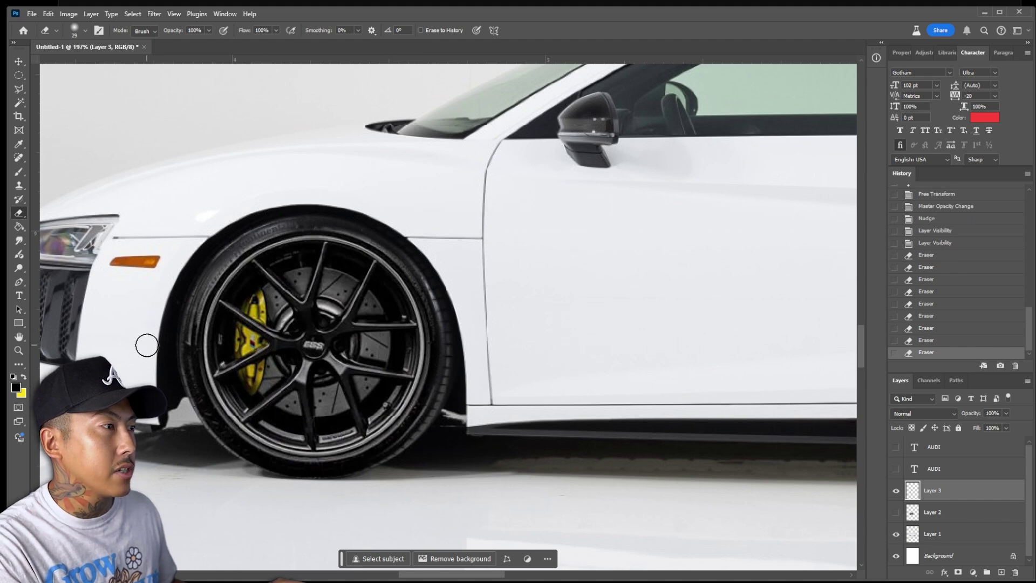
left_click_drag(189, 253, 182, 397)
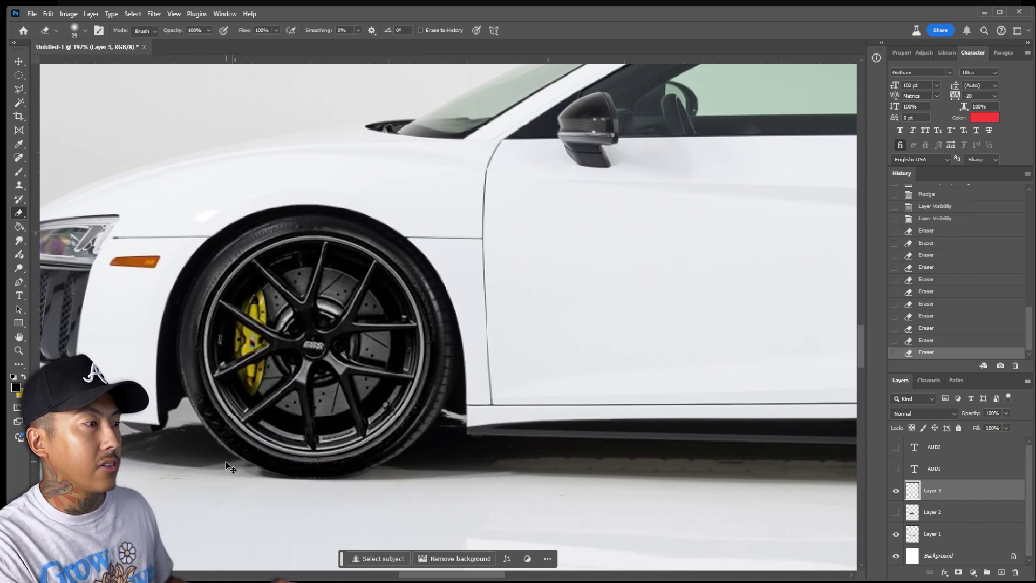
key("ctrl+z")
- Try placing a duplicate of the front wheel over the car's rear wheel, and undo the placement
key("ctrl+0")
key("v")
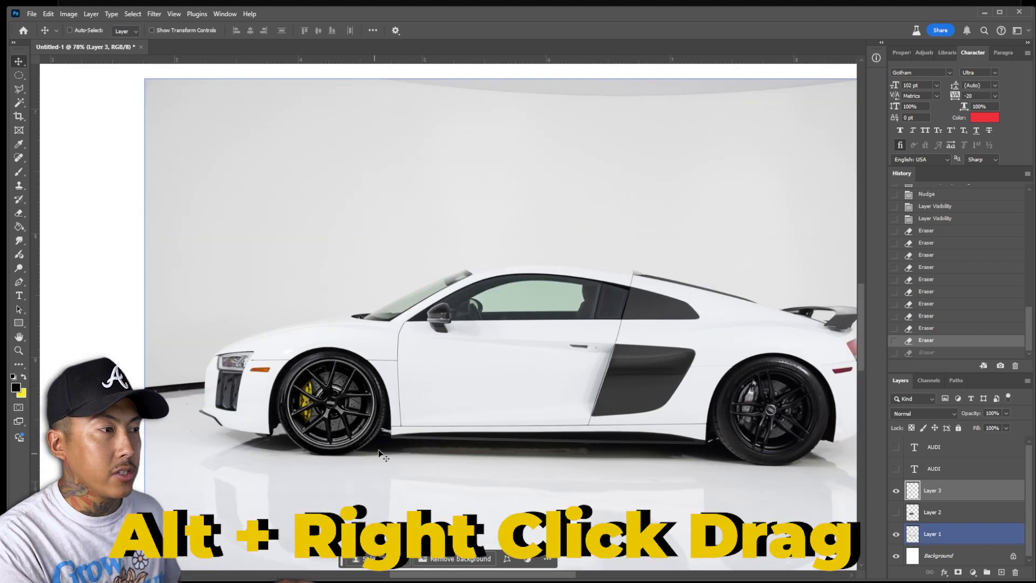
left_click_drag(320, 414, 762, 421)
left_click(803, 510, "ctrl")
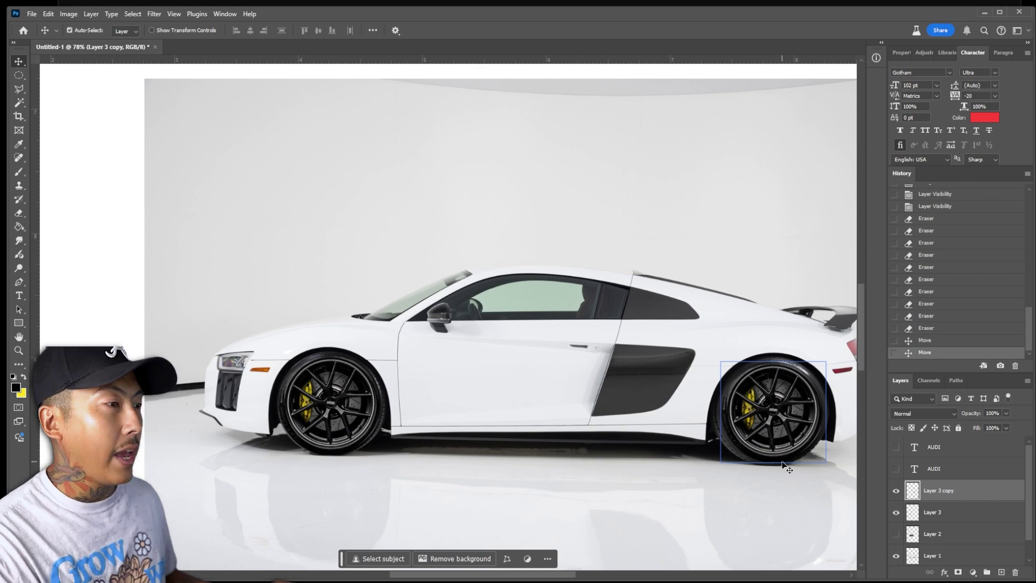
key("ctrl+z")
key("ctrl+z")
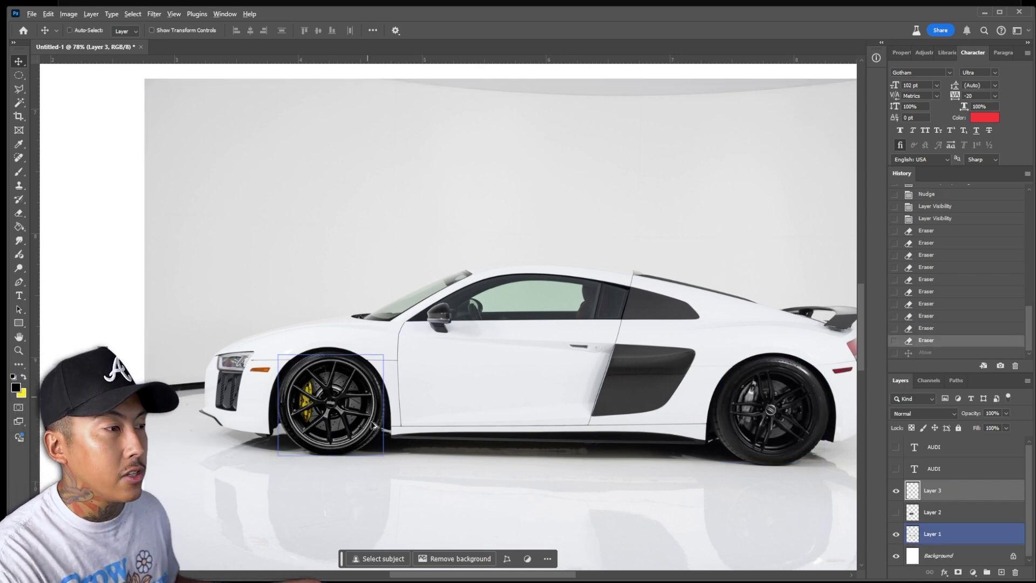
- Duplicate the front wheel onto the car's rear wheel and enlarge the copy with Free Transform to fill the arch
left_click_drag(374, 424, 764, 423)
key("ctrl+t")
scroll(776, 427, "up", 3)
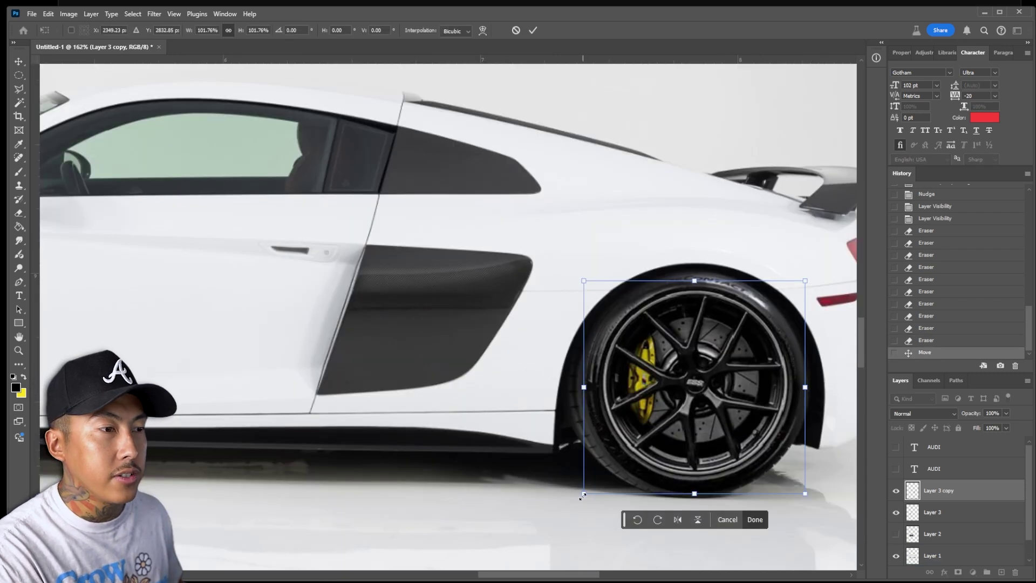
left_click_drag(583, 493, 575, 450)
key("Return")
- Erase along the edge of the copied rear wheel and nudge the wheel slightly to the left
key("e")
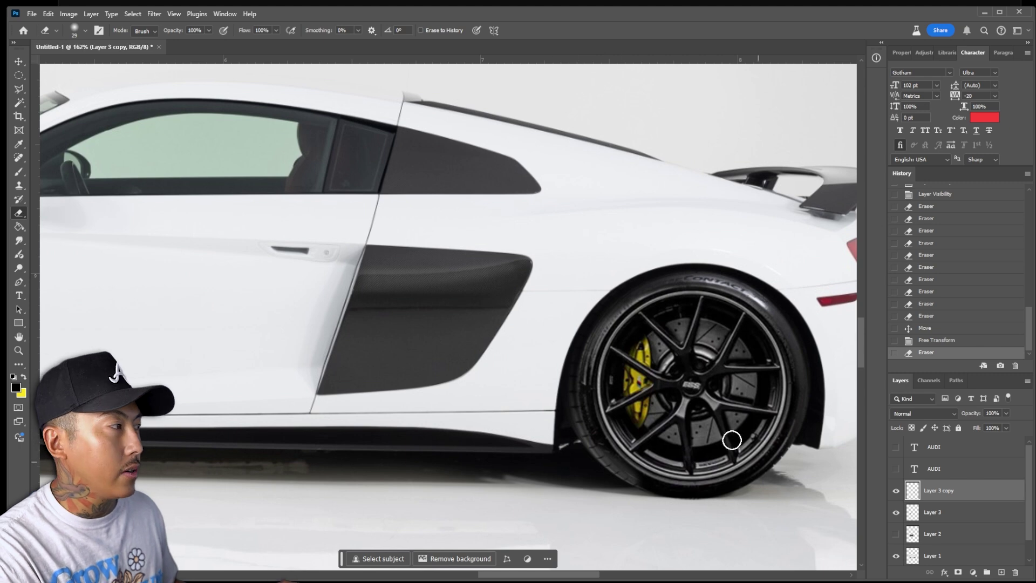
key("v")
key("Left")
key("Left")
key("Left")
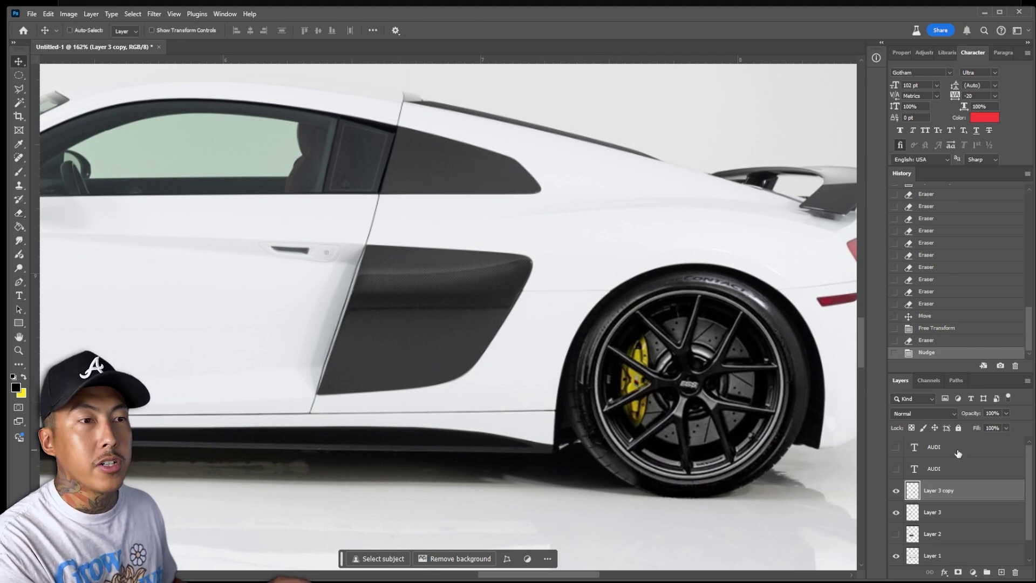
- Create a new layer above the wheel copy and start a Pen path around the side window, following the mirror's edge
scroll(497, 393, "down", 3)
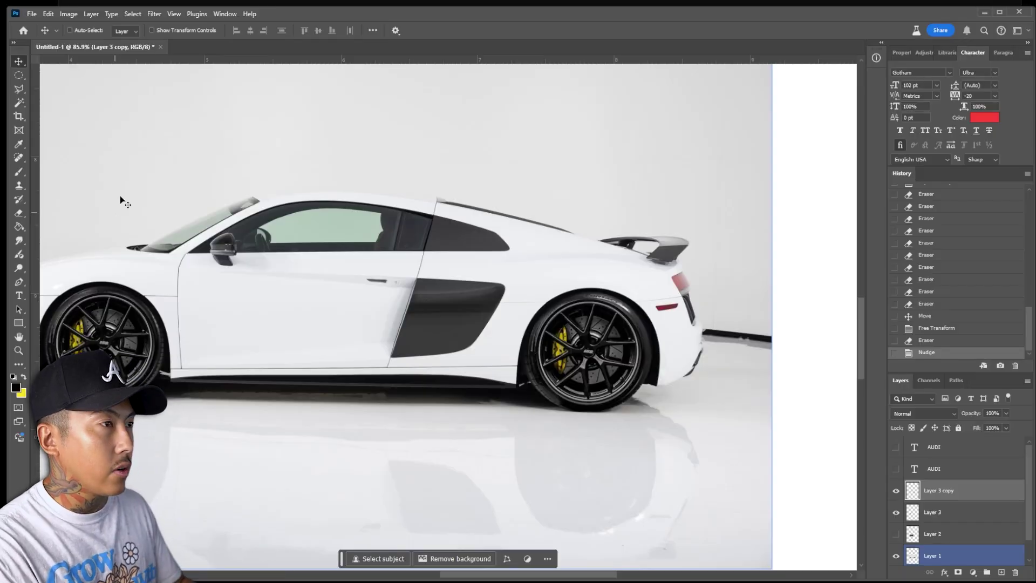
key("p")
key("ctrl+shift+alt+n")
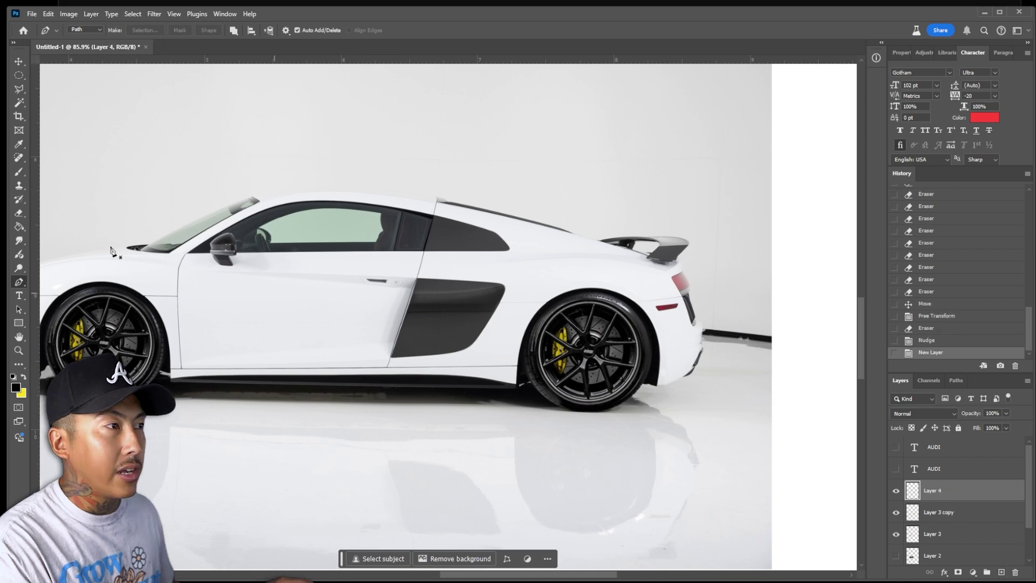
scroll(110, 250, "up", 10)
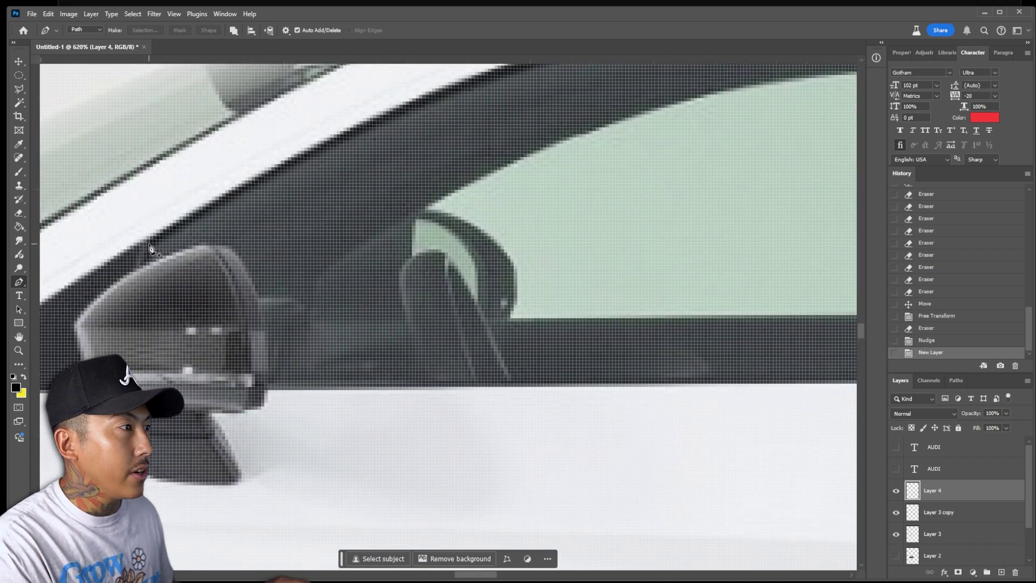
left_click_drag(149, 252, 146, 262)
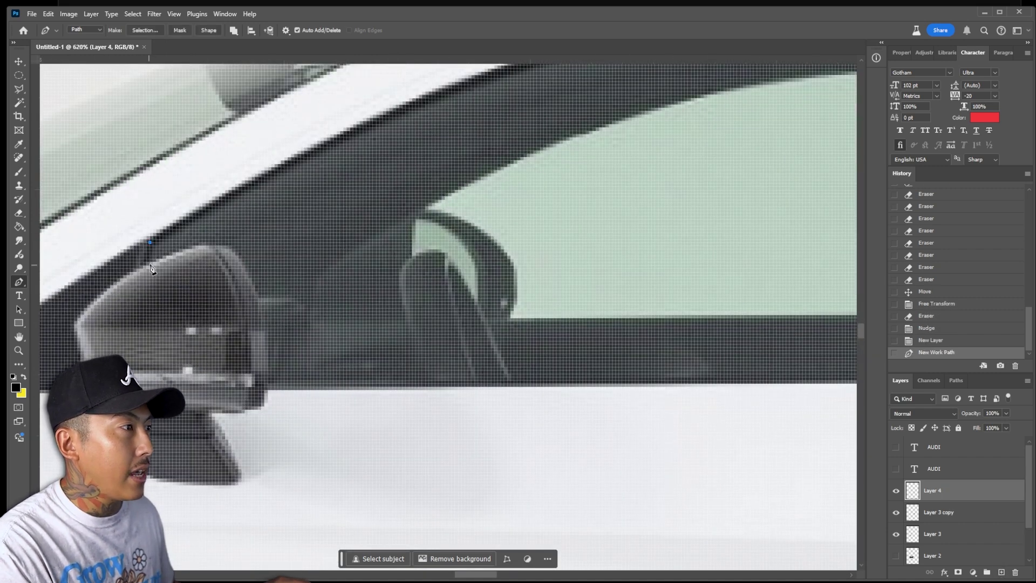
left_click(241, 262)
left_click(261, 305)
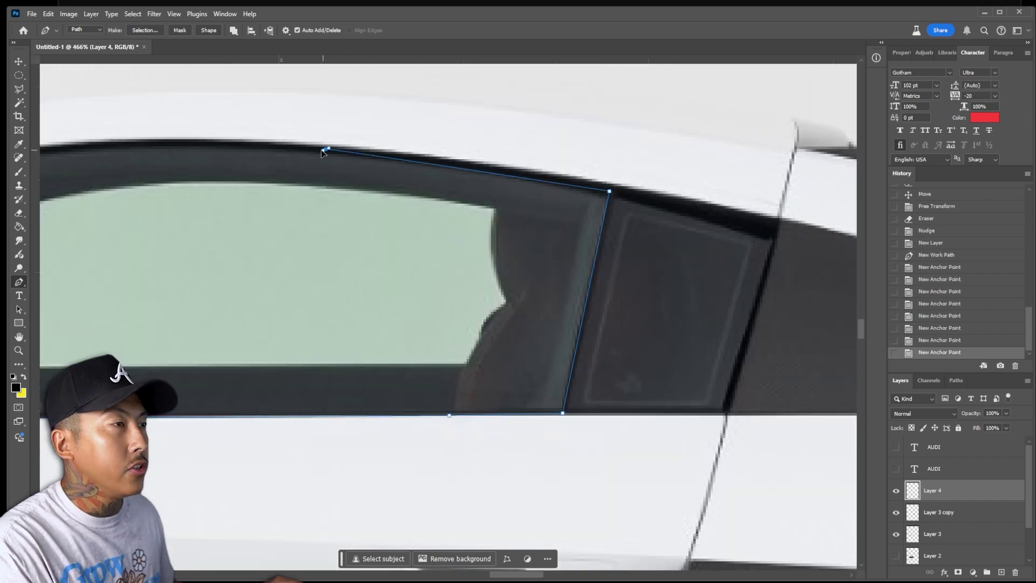
- Complete the window path along the curved roofline back to the mirror and convert it into a selection
left_click(239, 146)
scroll(373, 178, "left", 5)
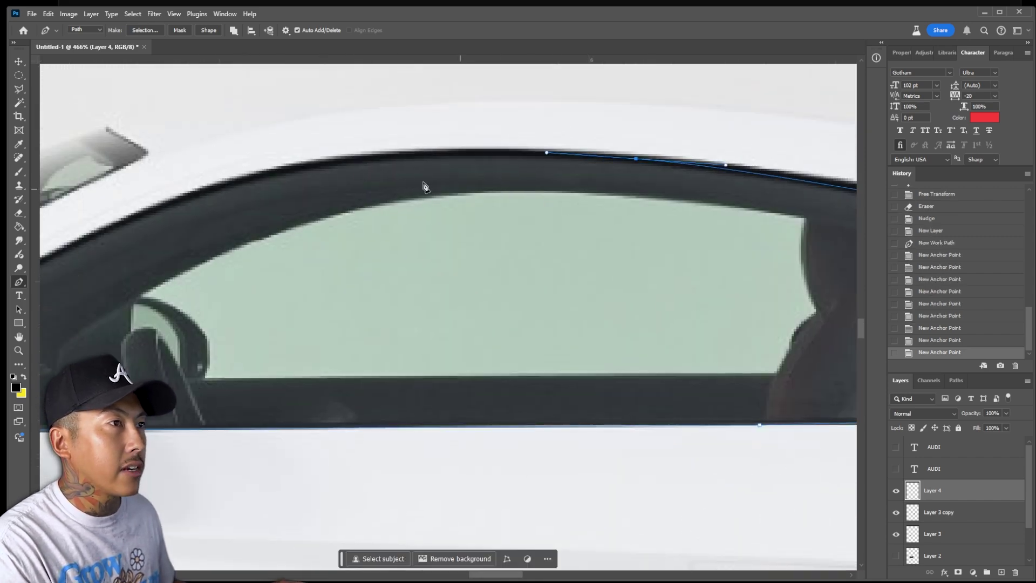
left_click_drag(231, 188, 178, 208)
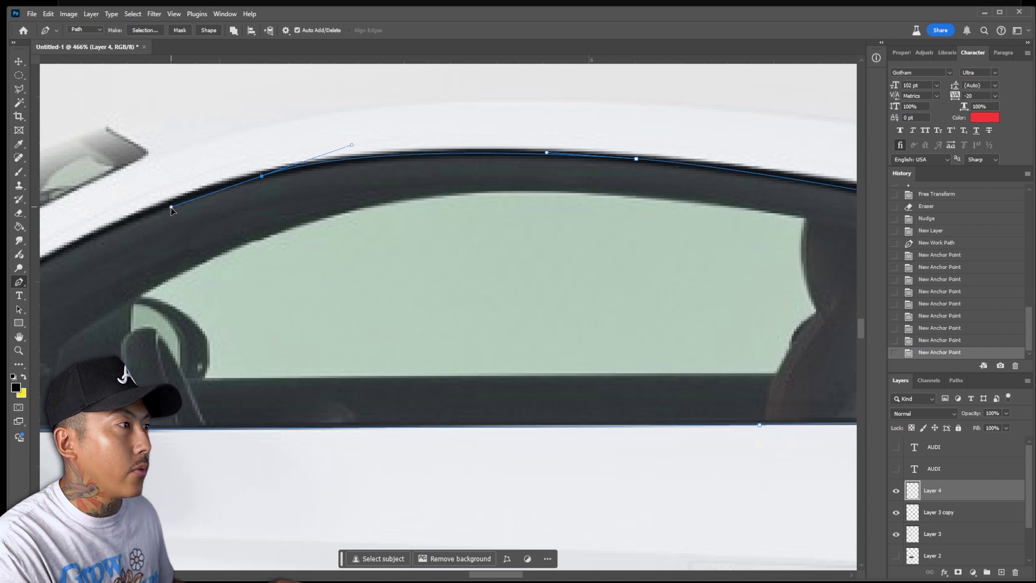
right_click(667, 203)
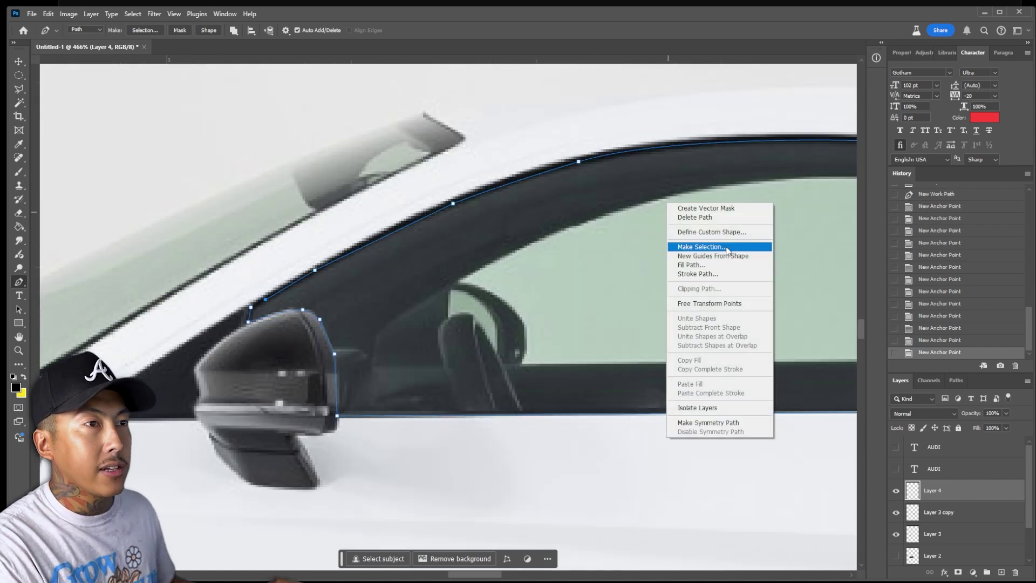
left_click(696, 246)
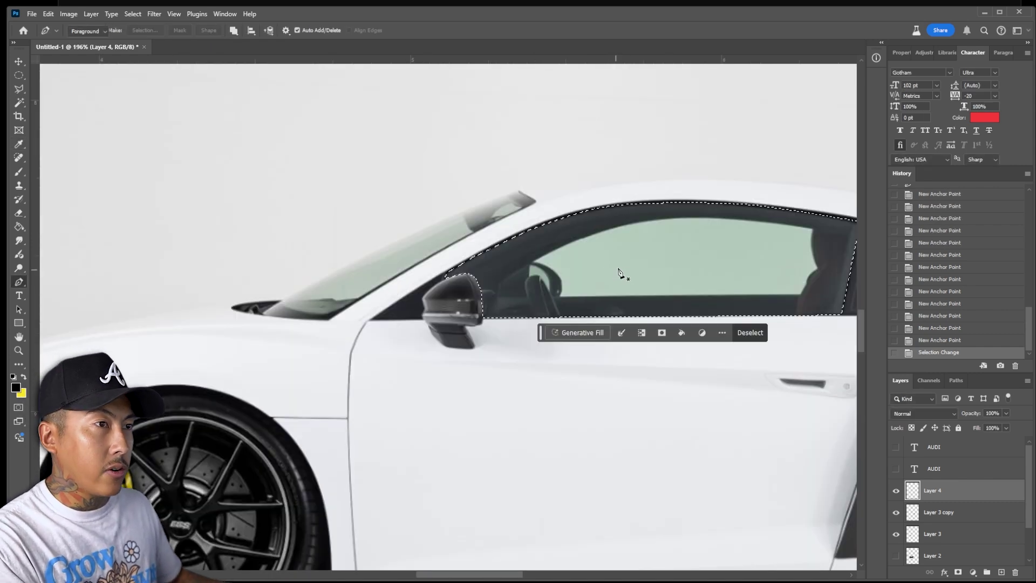
- Fill the side window selection with black using the Paint Bucket and deselect it
key("g")
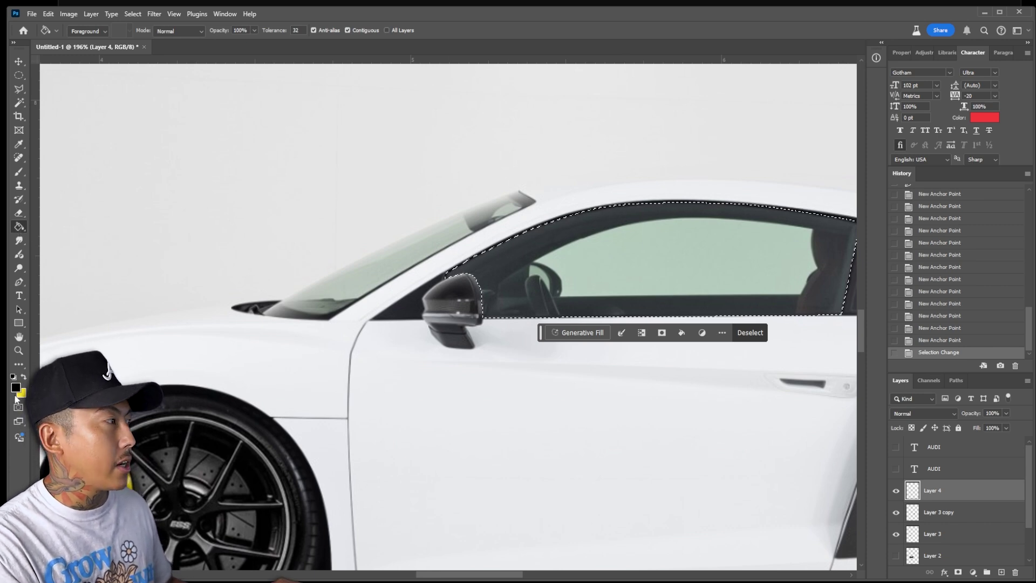
left_click(740, 251)
left_click_drag(576, 458, 432, 427)
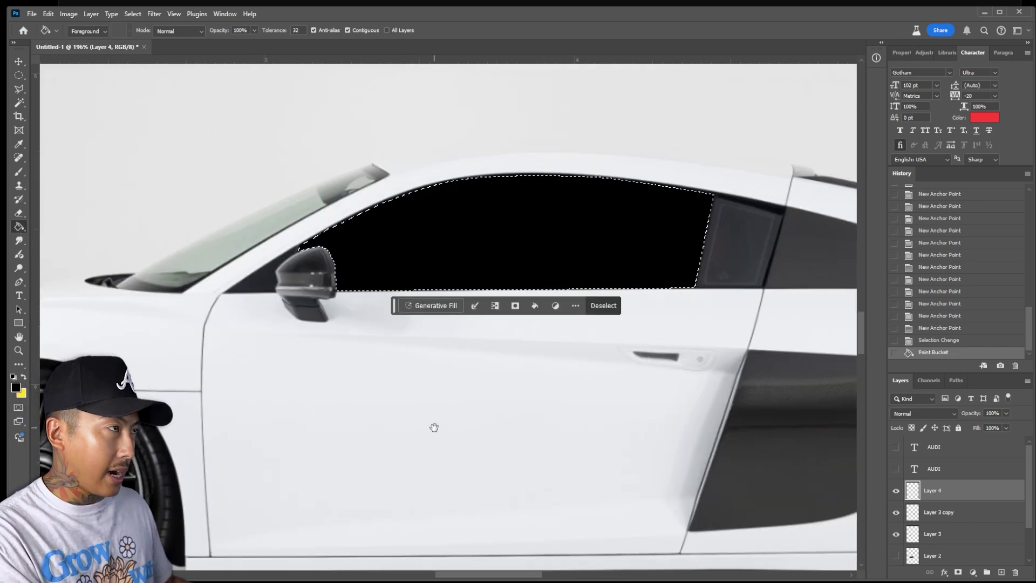
left_click_drag(19, 75, 53, 76)
key("ctrl+d")
- Lower the black window tint layer's opacity to 93%
scroll(783, 295, "up", 1)
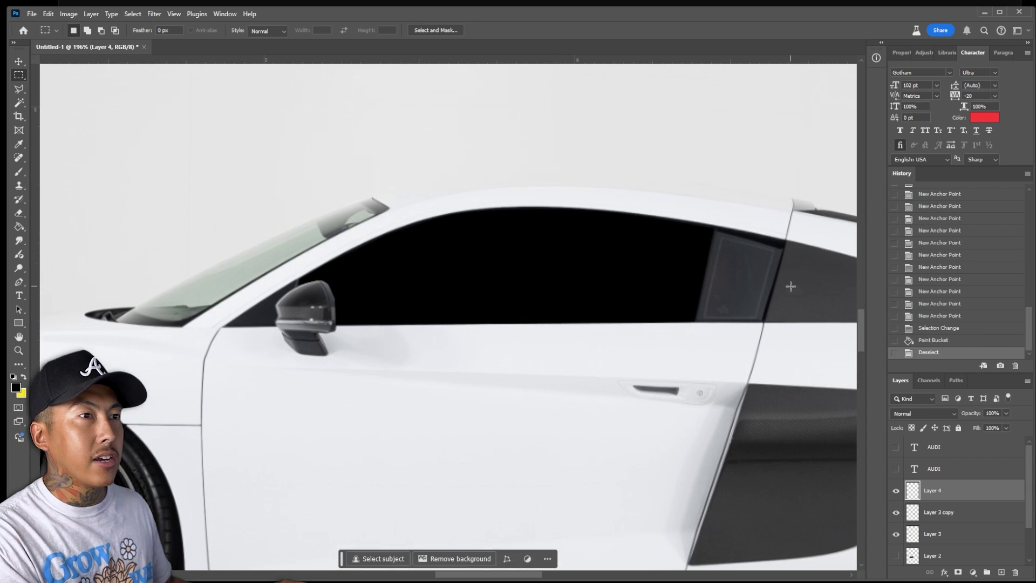
scroll(784, 295, "down", 3)
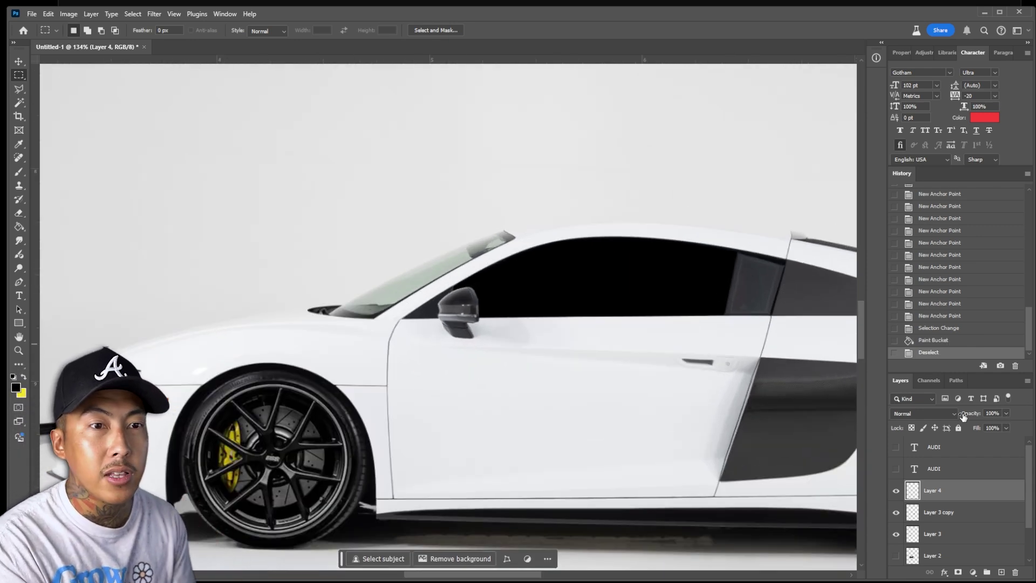
left_click_drag(973, 414, 981, 414)
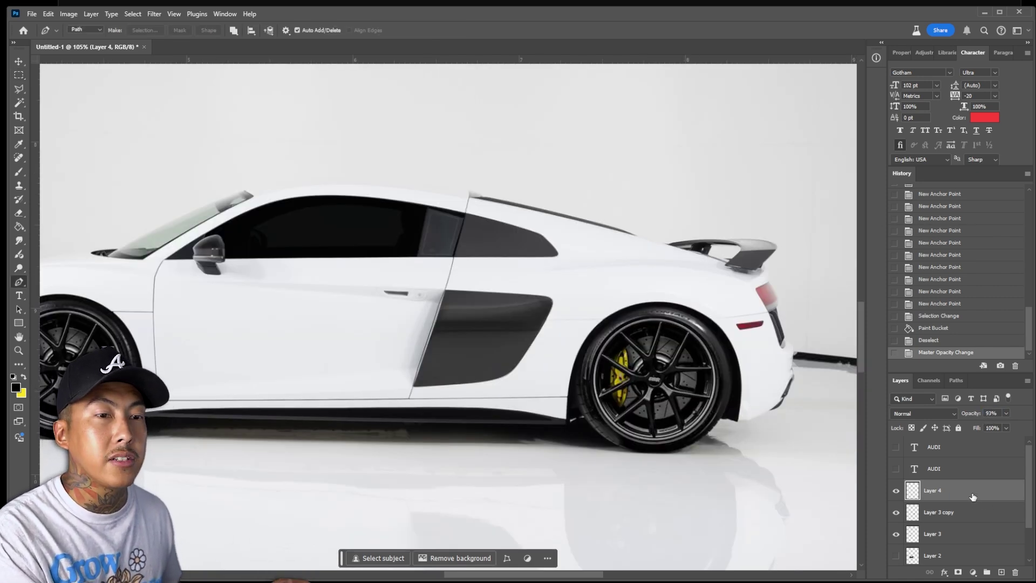
- Compare the car with and without the window tint and the swapped front wheel by toggling those layers' visibility
scroll(932, 507, "down", 2)
left_click(895, 489)
scroll(460, 455, "left", 5)
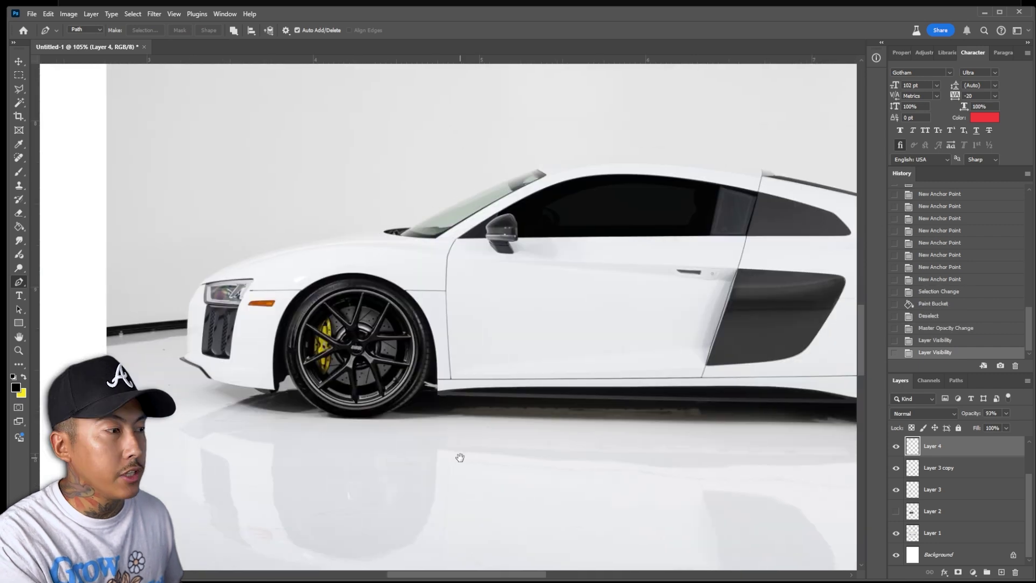
left_click(896, 490)
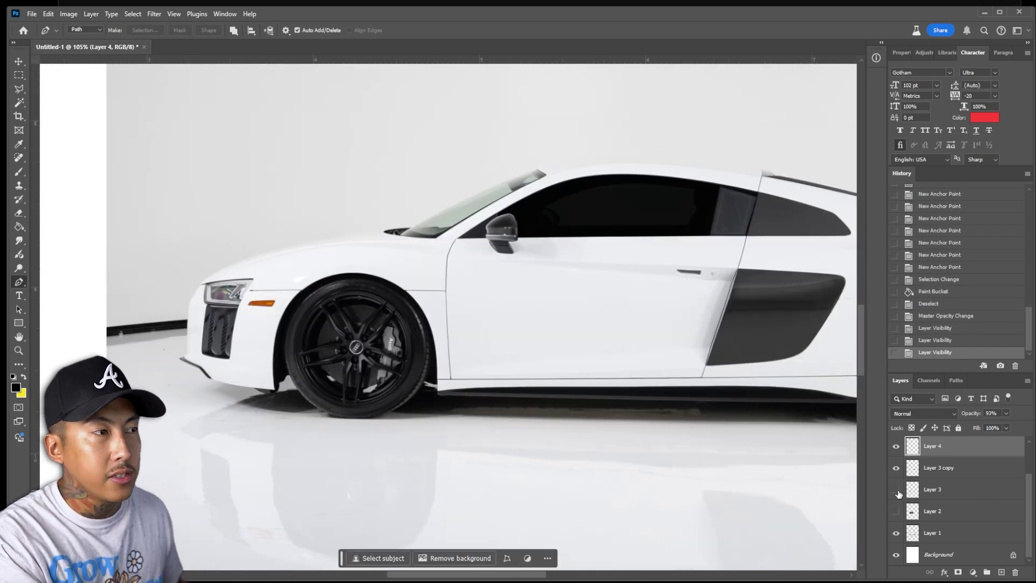
scroll(494, 539, "down", 1)
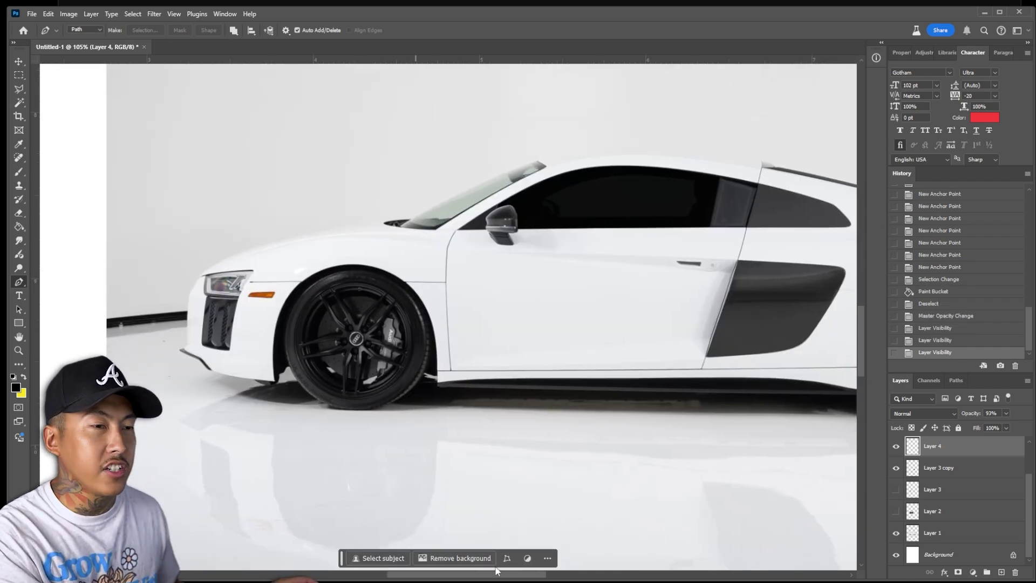
left_click(896, 490)
left_click(936, 497)
scroll(988, 500, "up", 2)
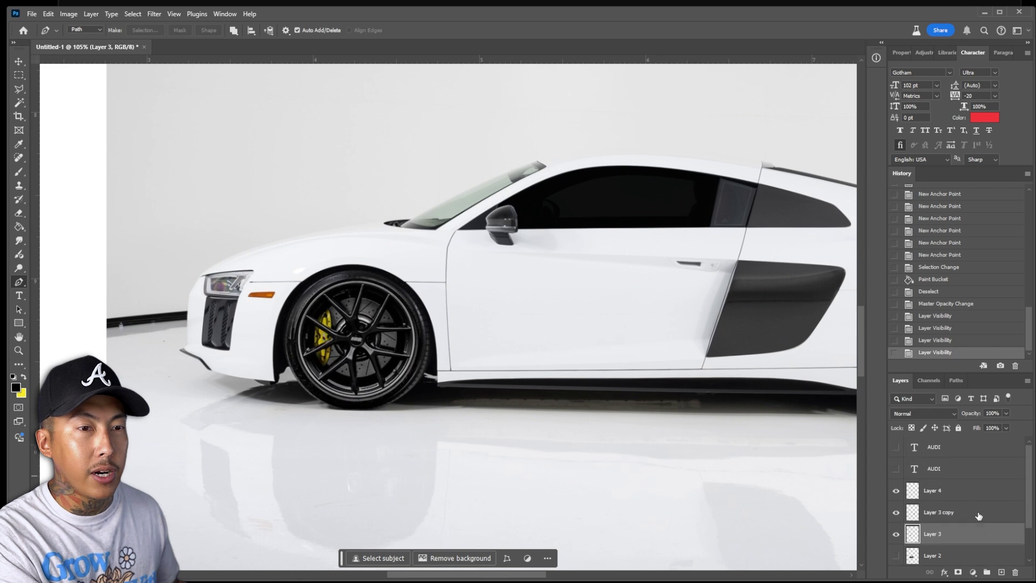
scroll(642, 474, "down", 3)
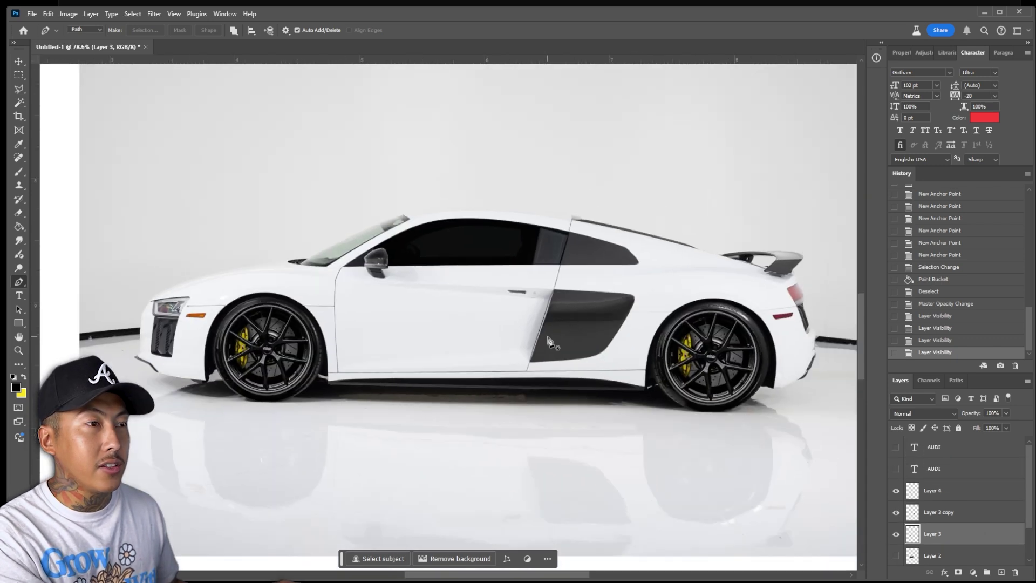
- Try moving the base car photo separately from the wheel and window layers, and undo the move
key("v")
scroll(935, 537, "down", 2)
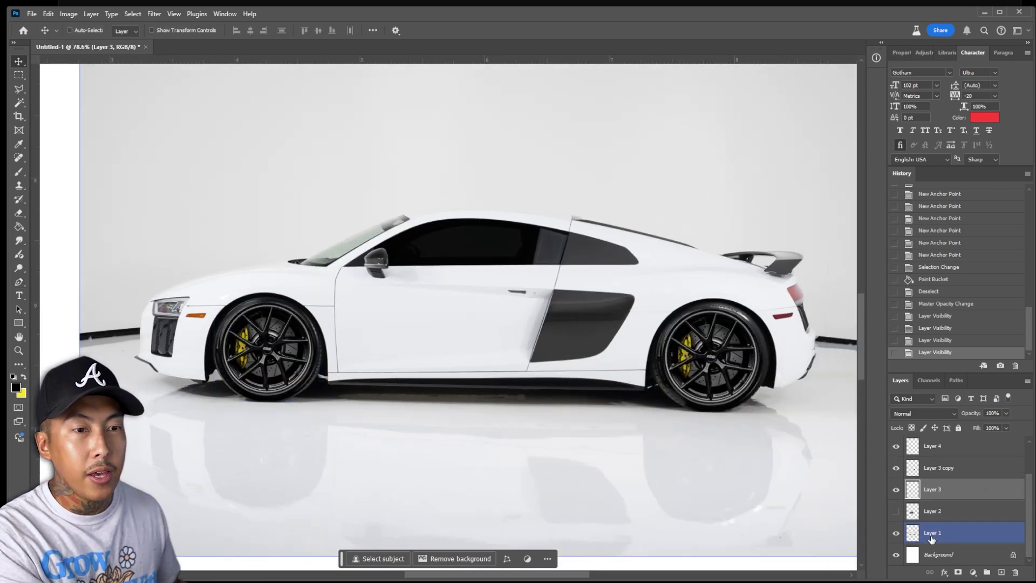
left_click(935, 533)
left_click_drag(359, 324, 459, 175)
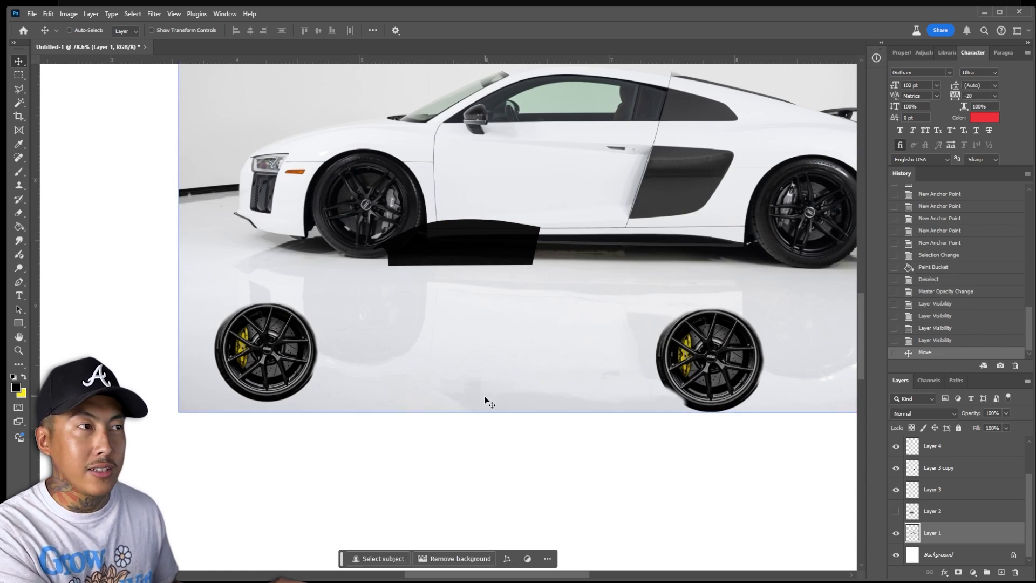
key("ctrl+z")
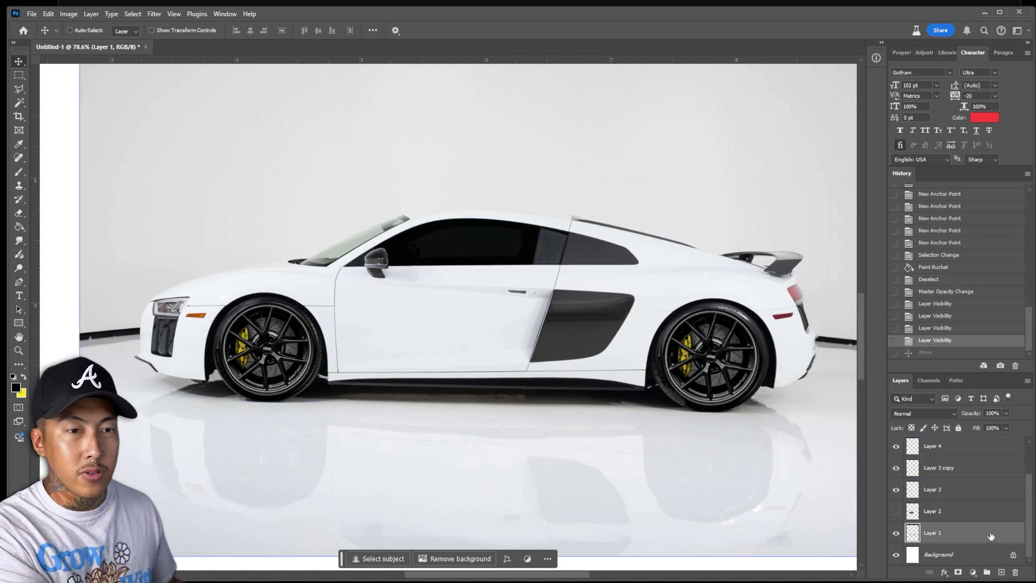
- Merge Layer 1 through Layer 4 into a single car layer
scroll(967, 515, "up", 2)
left_click(982, 490, "shift")
right_click(984, 491)
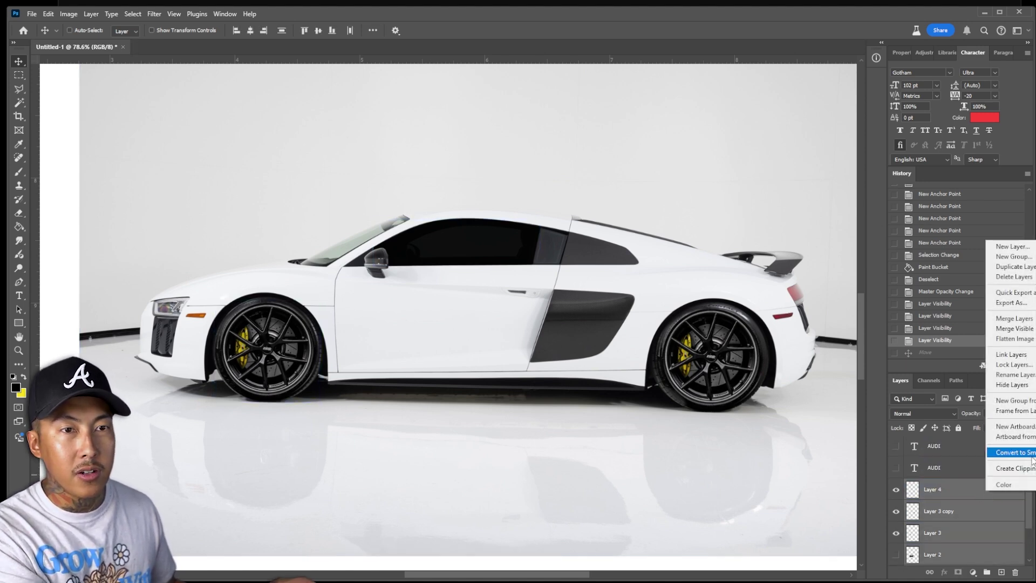
left_click(1015, 318)
- Select the whole canvas, copy the merged car and paste it as a new layer
key("ctrl+a")
key("ctrl+a")
key("ctrl+a")
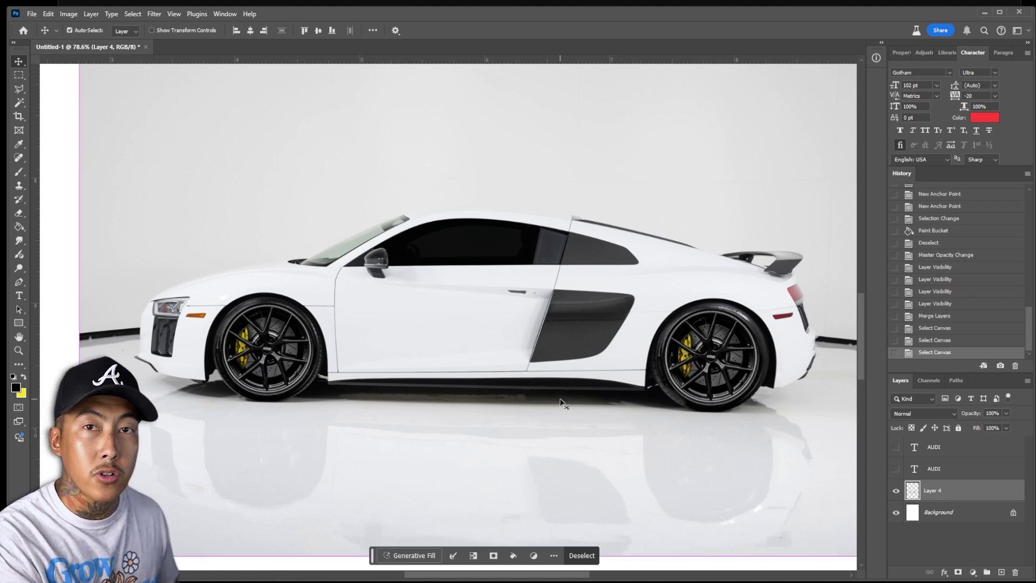
key("ctrl+c")
key("ctrl+v")
scroll(529, 366, "down", 3)
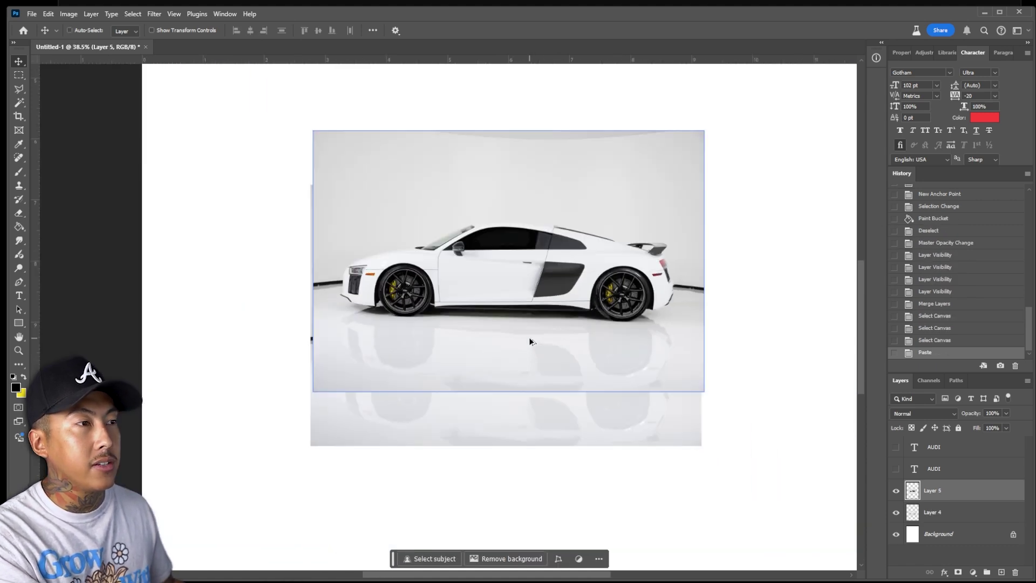
- Delete the floor area below the wheels from the pasted car copy using a rectangular selection, and deselect
key("e")
scroll(604, 381, "up", 2)
key("m")
left_click_drag(781, 447, 174, 305)
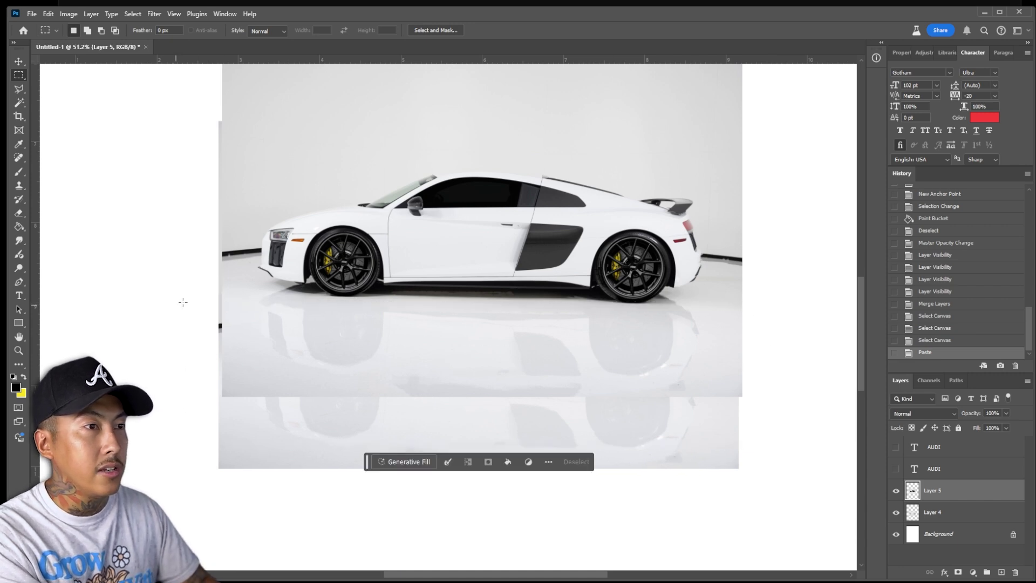
key("Delete")
key("ctrl+d")
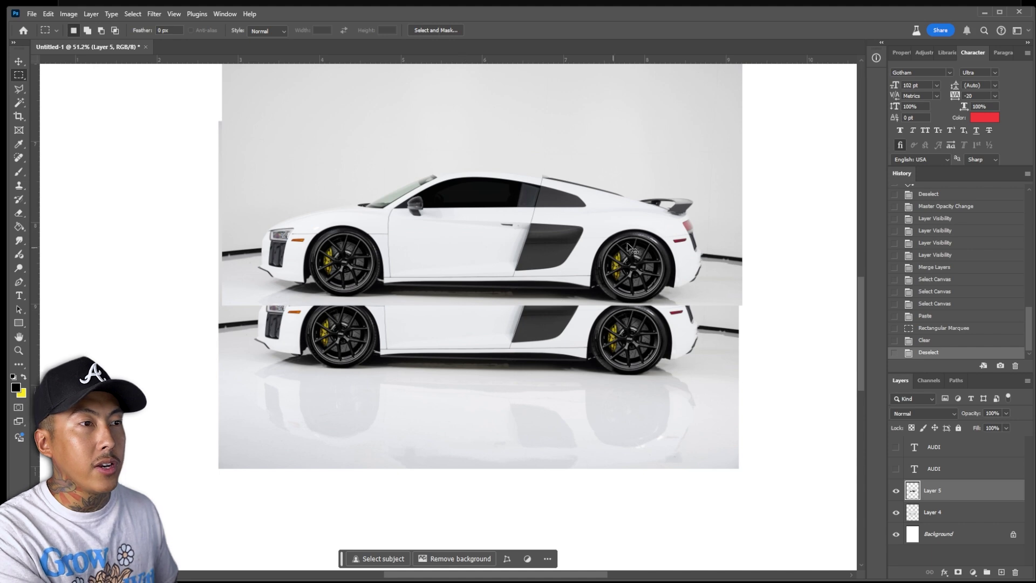
- Flip the car copy vertically and place it beneath the original so that the wheels meet like a reflection
key("ctrl+t")
right_click(620, 217)
left_click(644, 438)
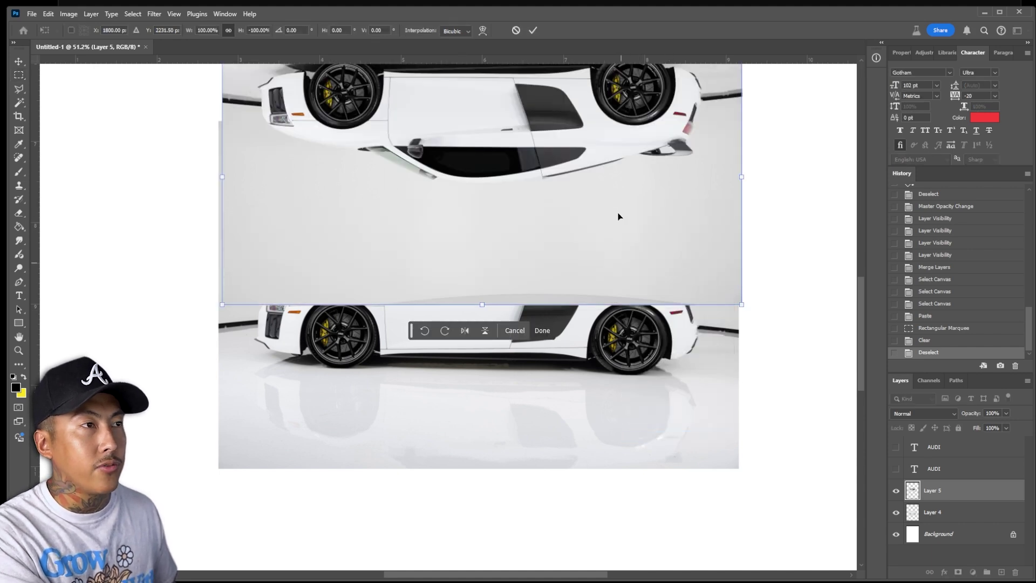
left_click_drag(619, 216, 586, 432)
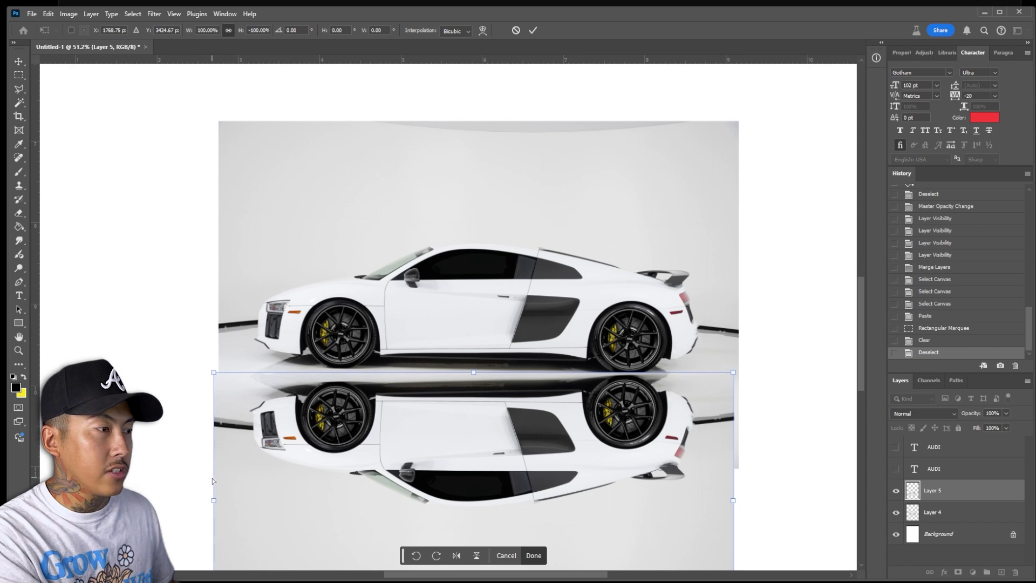
mouse_move(213, 480)
left_mouse_down()
mouse_move(214, 438)
mouse_move(213, 480)
left_mouse_up()
key("Return")
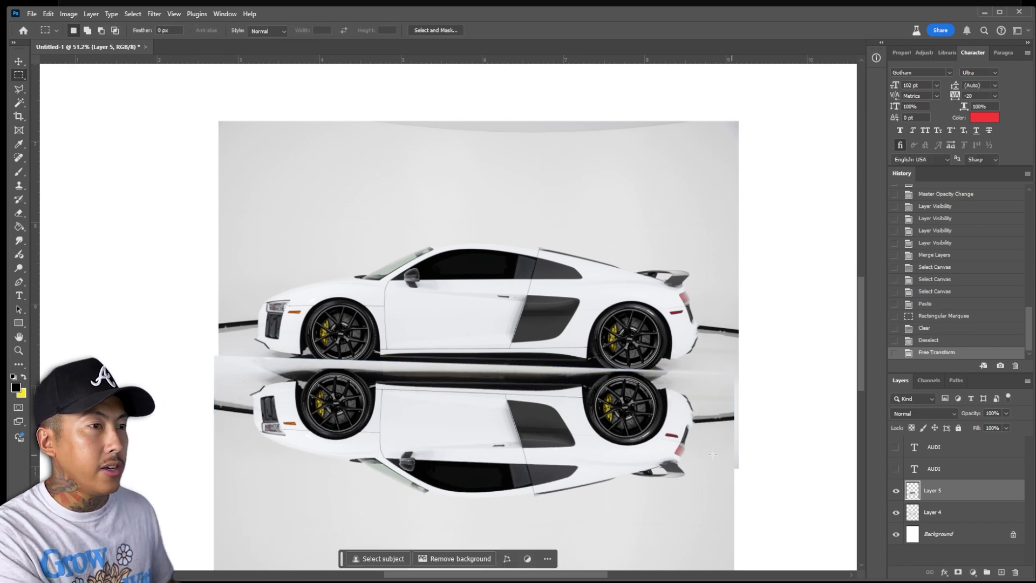
- Set the flipped copy's opacity to 40% and erase its excess background around the reflection and beyond the photo's lower edge
key("4")
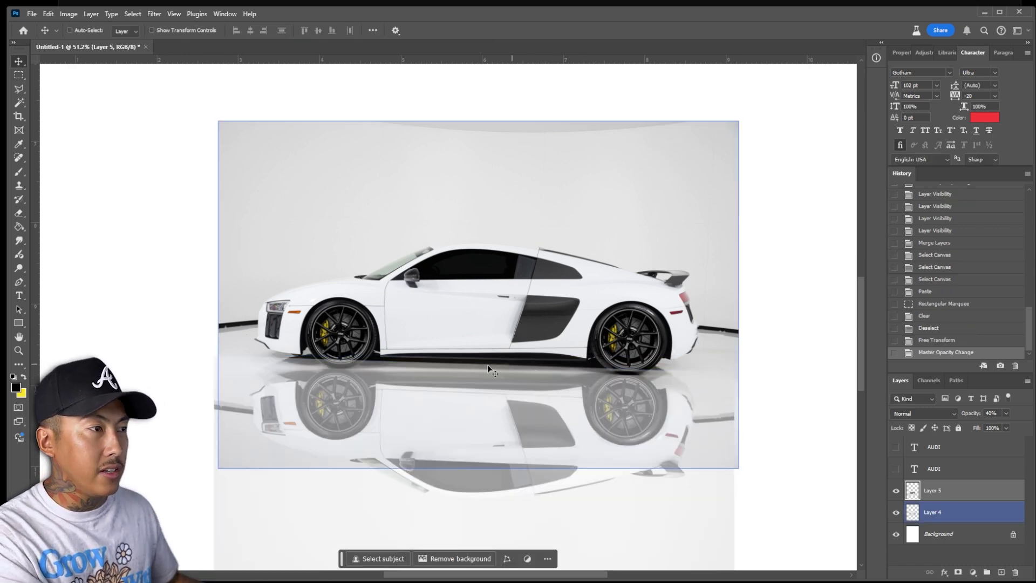
key("e")
right_click(398, 354)
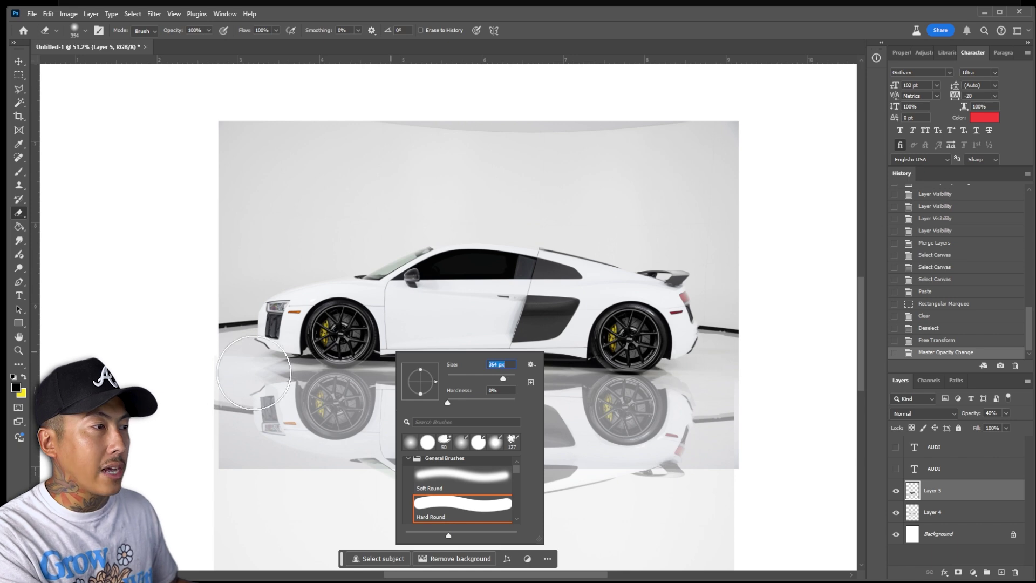
mouse_move(232, 358)
left_mouse_down()
mouse_move(389, 315)
mouse_move(497, 312)
left_mouse_up()
mouse_move(254, 518)
left_mouse_down()
mouse_move(702, 502)
mouse_move(731, 465)
mouse_move(742, 379)
mouse_move(714, 370)
mouse_move(684, 503)
mouse_move(703, 462)
left_mouse_up()
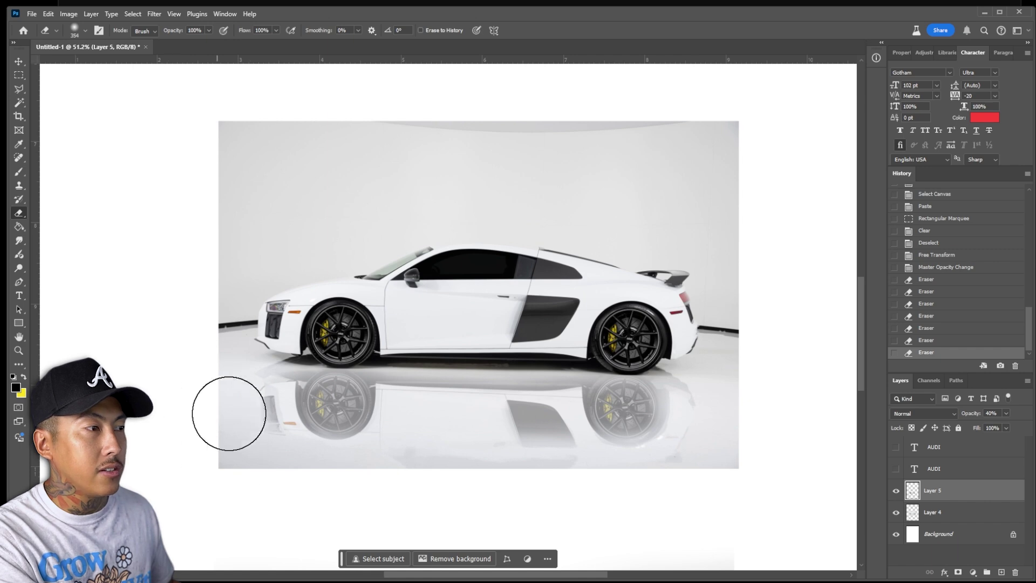
left_click_drag(229, 413, 240, 399)
- Lower the reflection layer's opacity to 17%
key("v")
key("3")
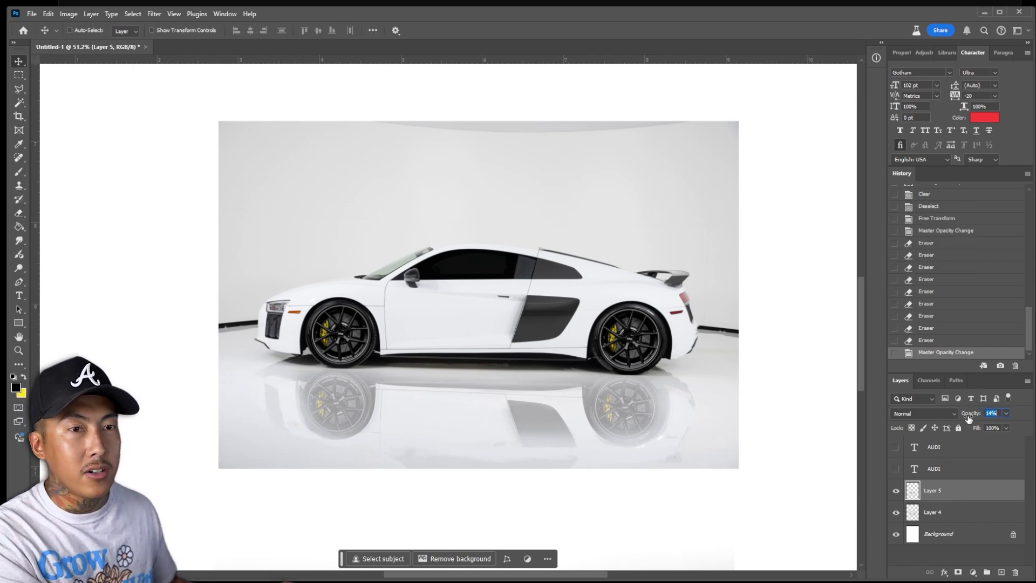
left_click_drag(968, 419, 985, 415)
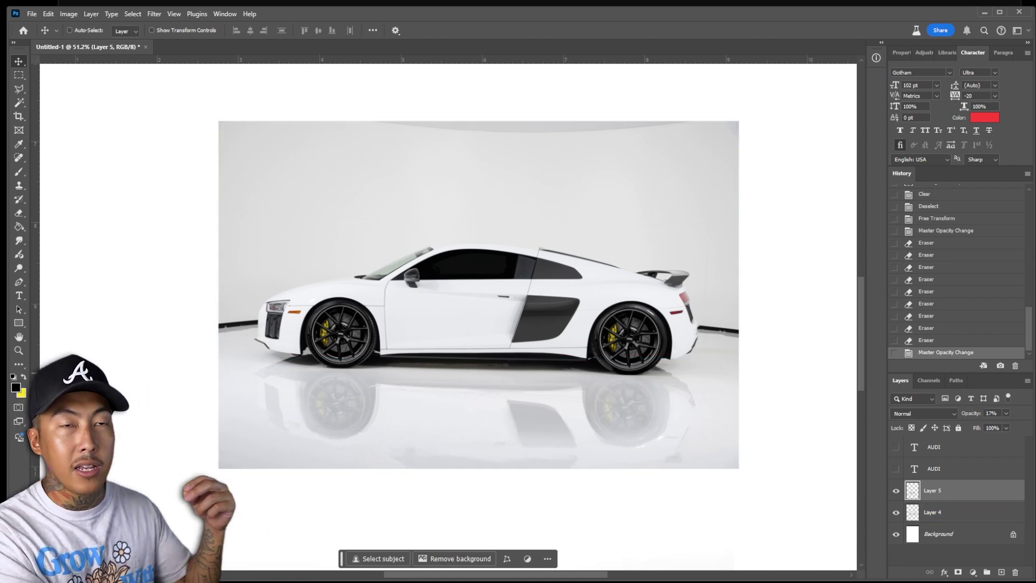
- Merge the visible reflection and car layers into one layer, keeping the white background separate
left_click(949, 512)
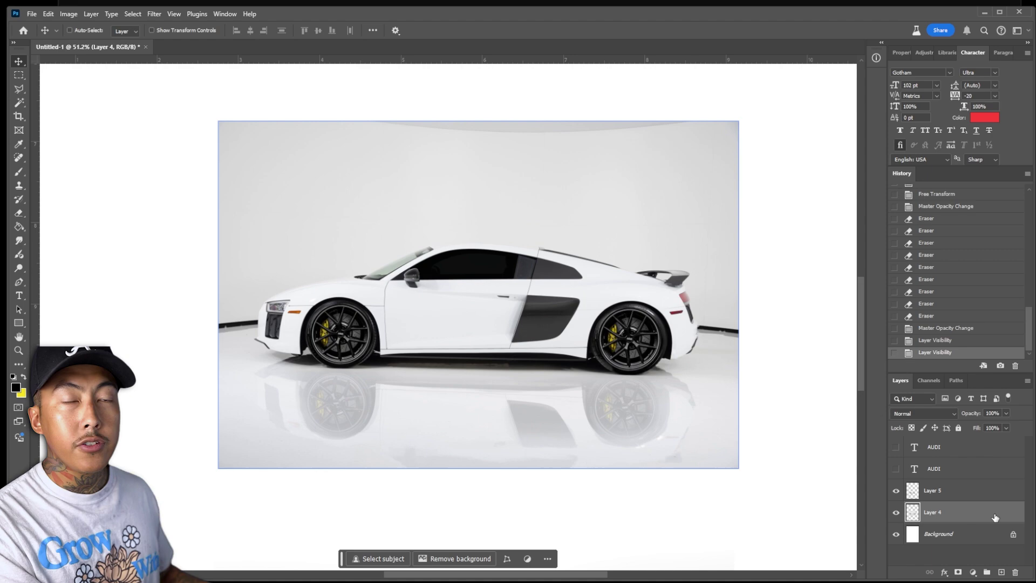
left_click(951, 491)
scroll(624, 455, "up", 2)
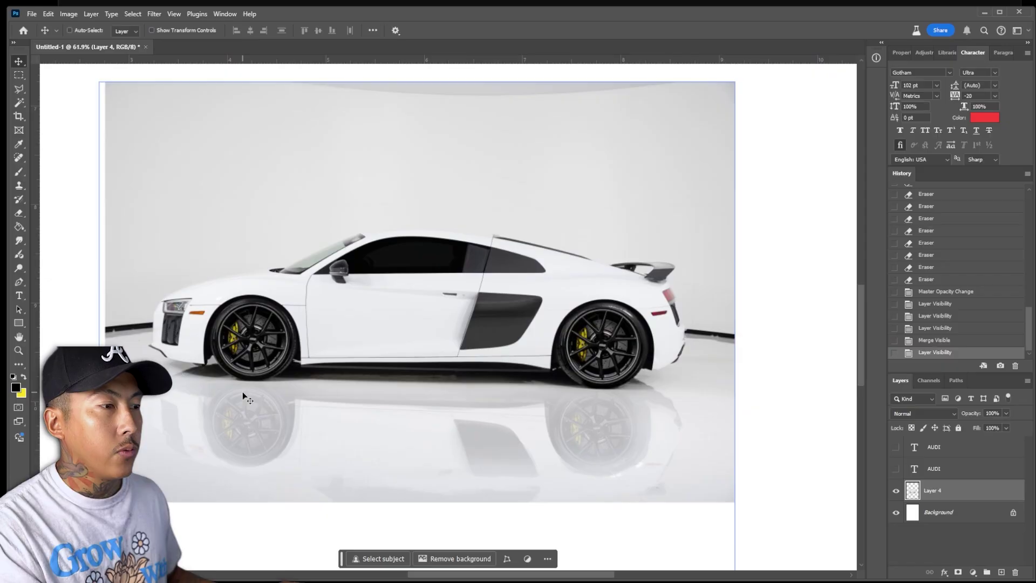
- Duplicate the merged car layer, remove the background from the copy and hide the original layer
scroll(243, 395, "up", 1)
left_click_drag(978, 494, 1000, 571)
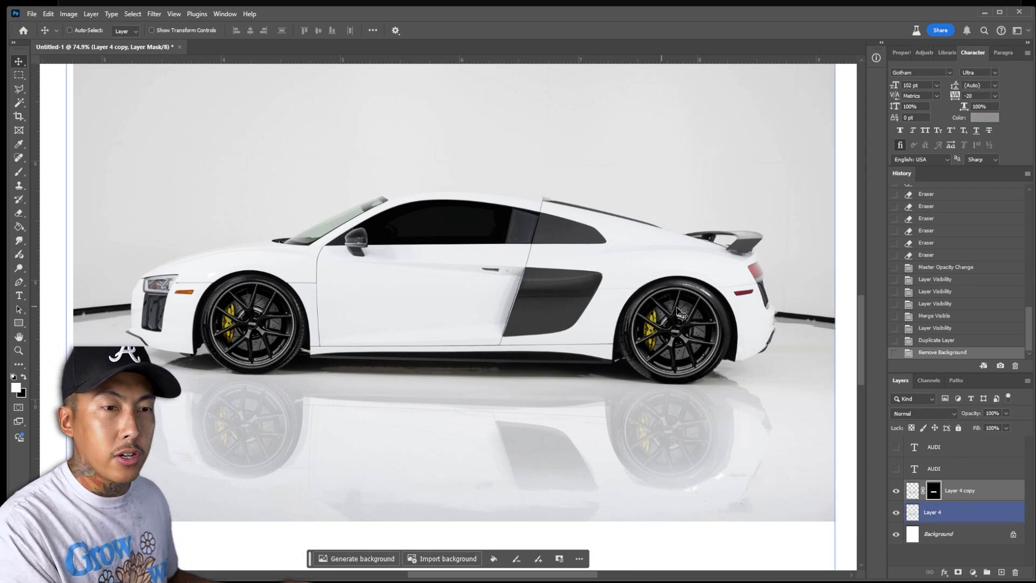
left_click(896, 517)
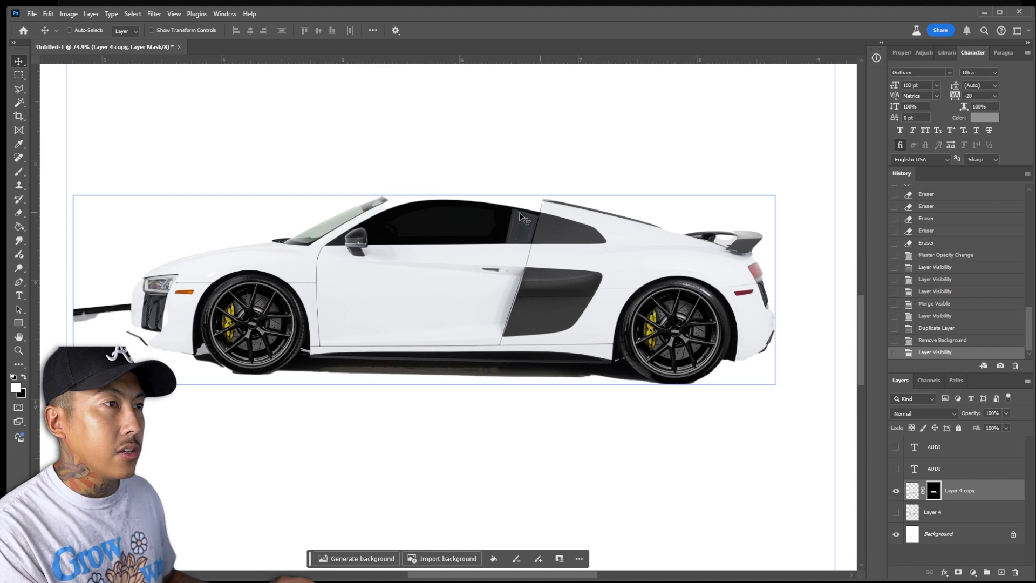
scroll(519, 216, "up", 3)
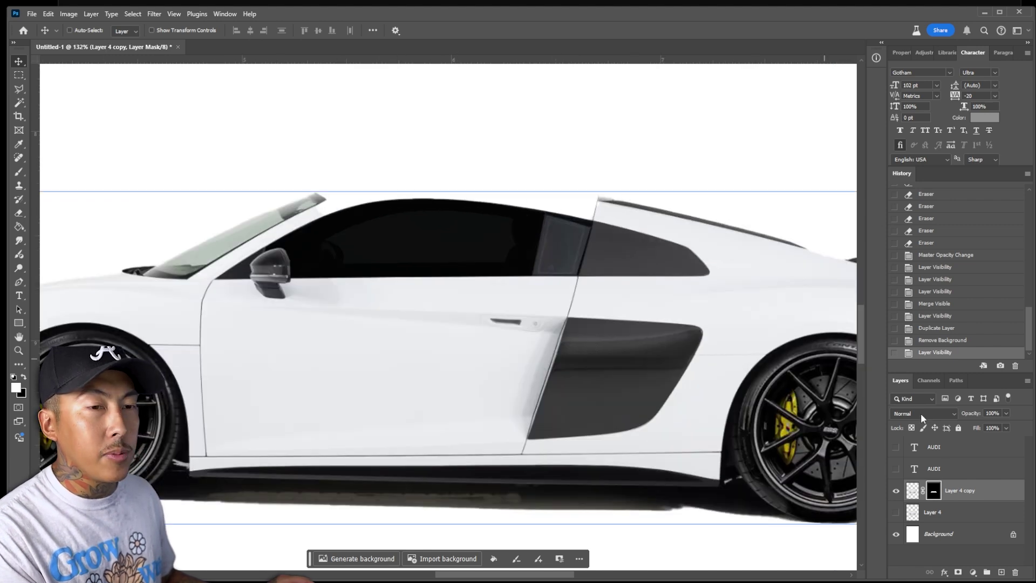
scroll(662, 422, "up", 1)
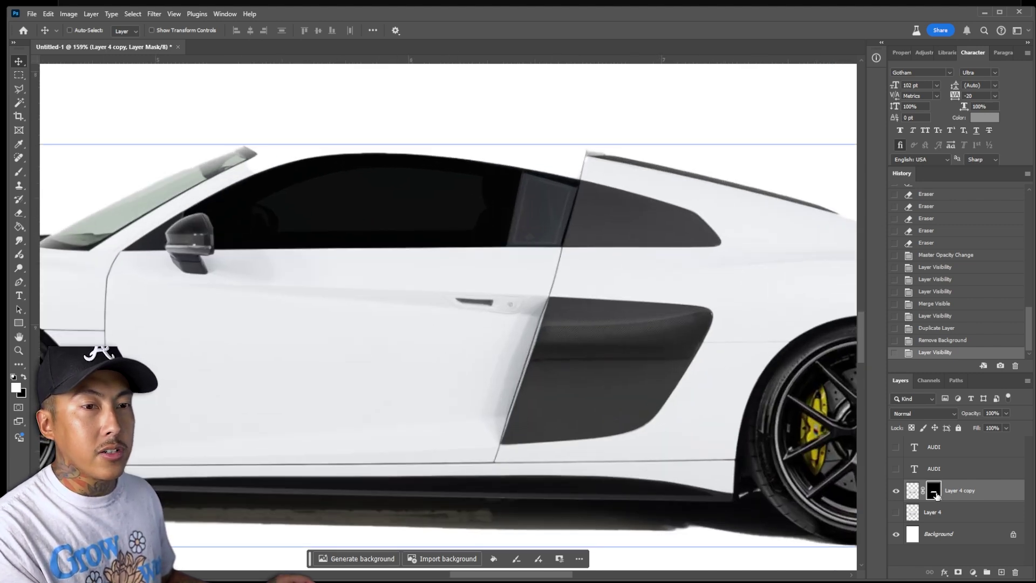
double_click(934, 494)
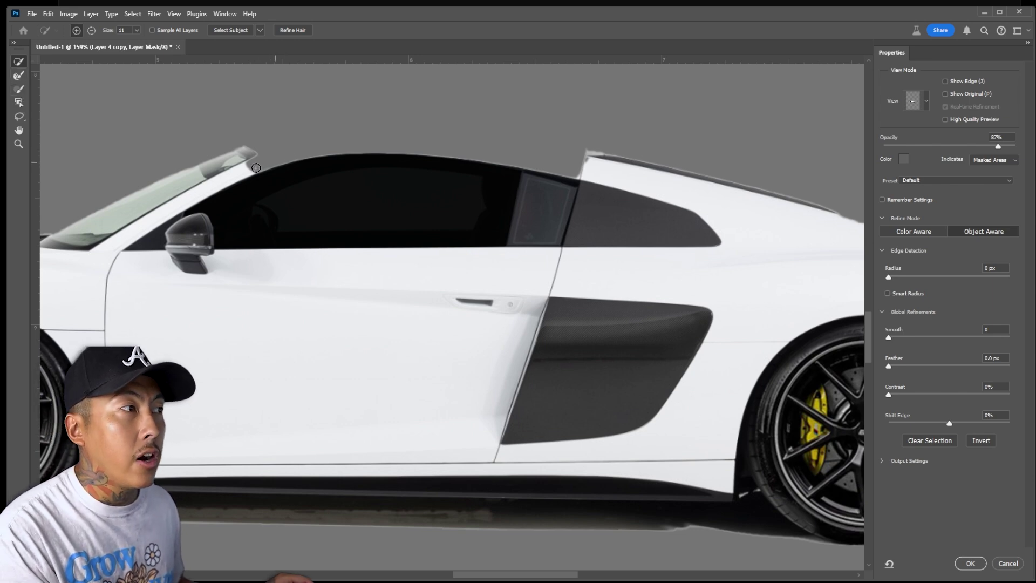
mouse_move(246, 170)
left_mouse_down()
mouse_move(305, 155)
mouse_move(293, 155)
mouse_move(247, 168)
mouse_move(321, 162)
left_mouse_up()
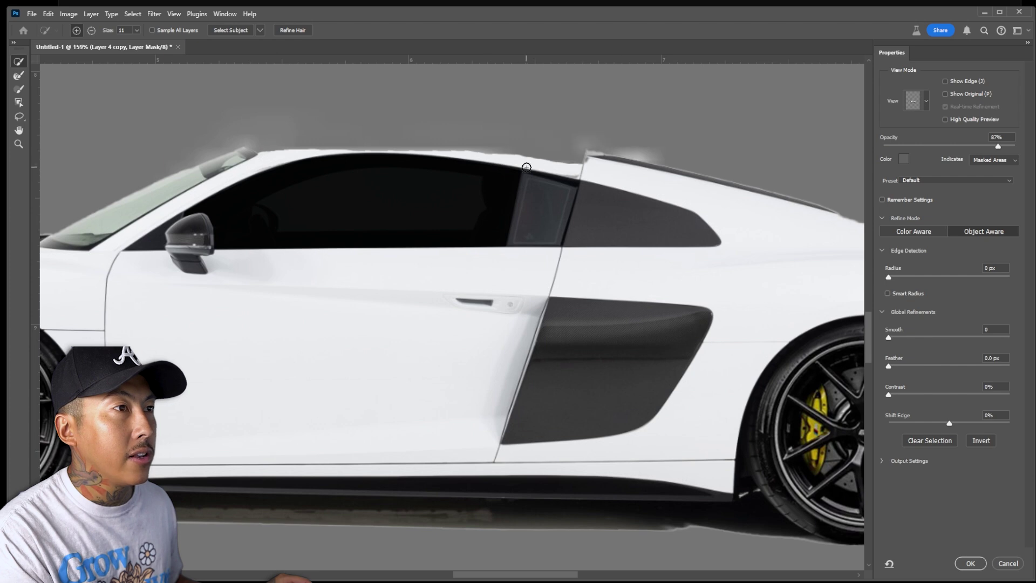
scroll(526, 167, "down", 5)
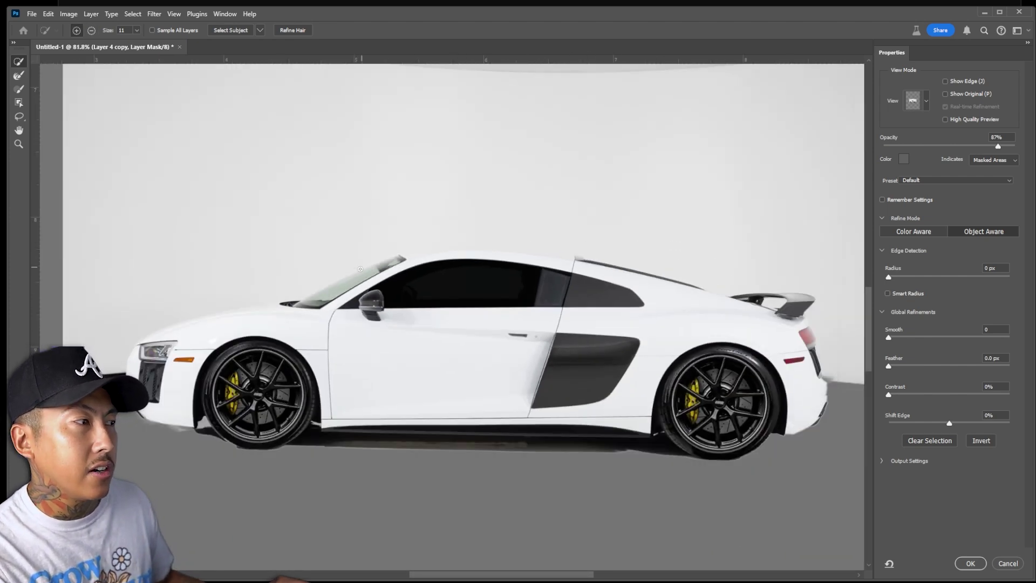
scroll(677, 282, "up", 2)
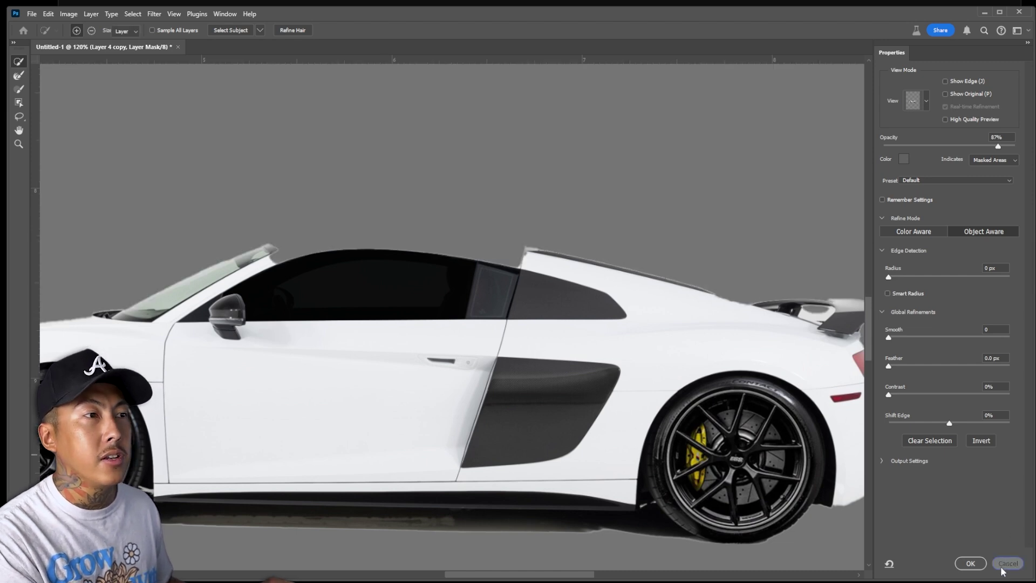
left_click(1007, 562)
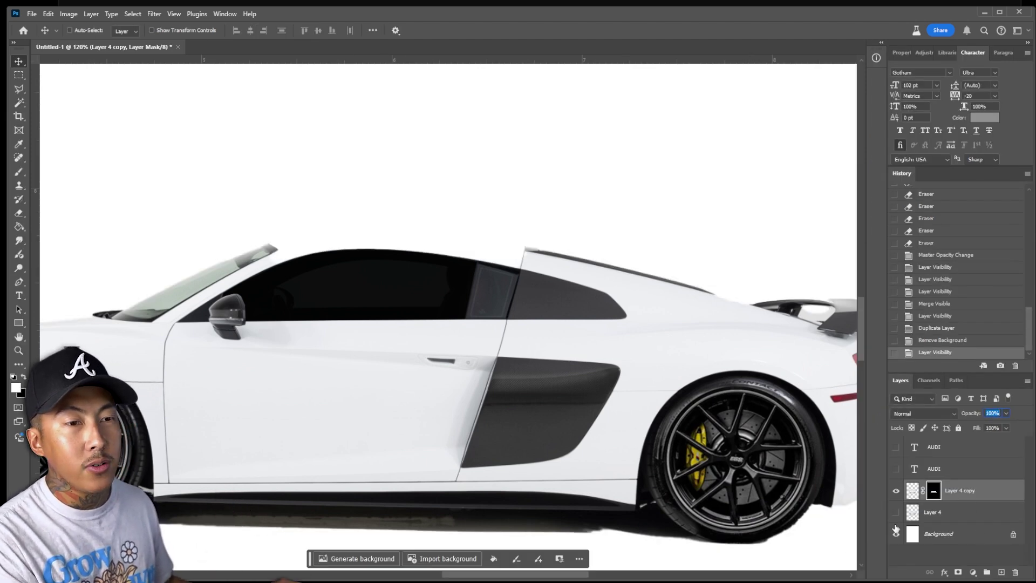
- Make the original Layer 4 visible beneath its masked copy, toggling the copy's visibility to compare them
scroll(853, 526, "down", 2)
key("m")
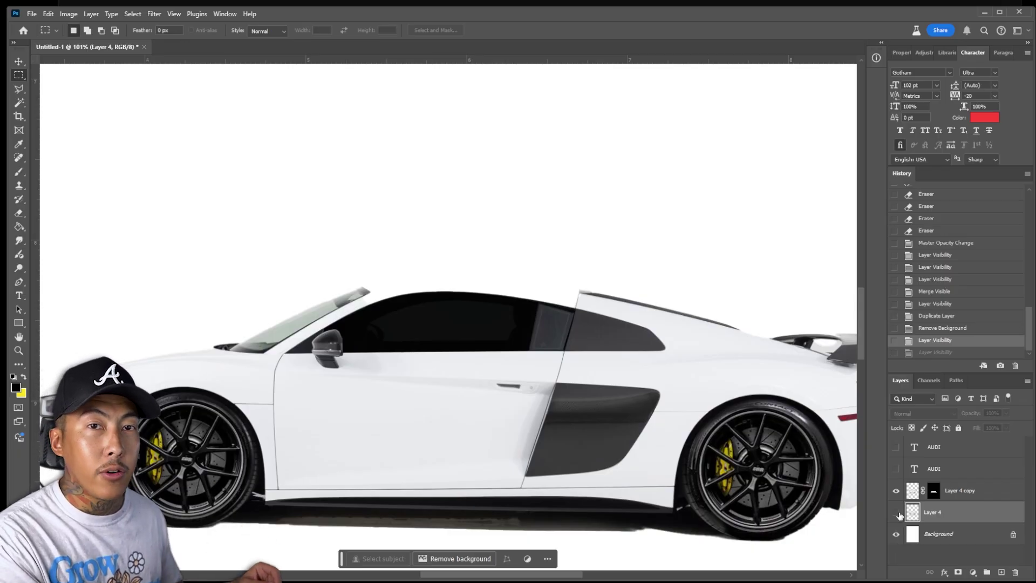
left_click(896, 512)
key("p")
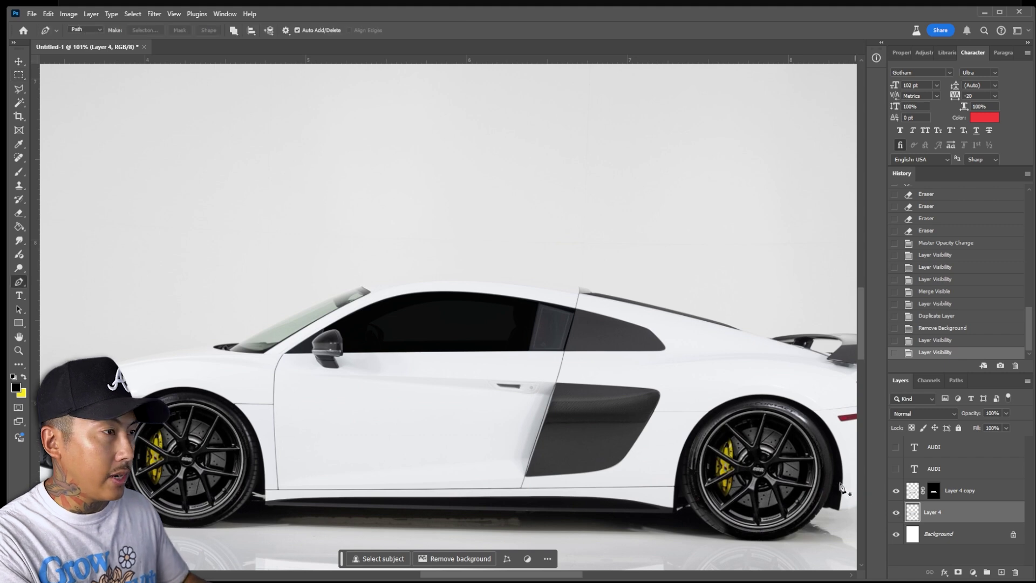
left_click(896, 492)
left_click(896, 492)
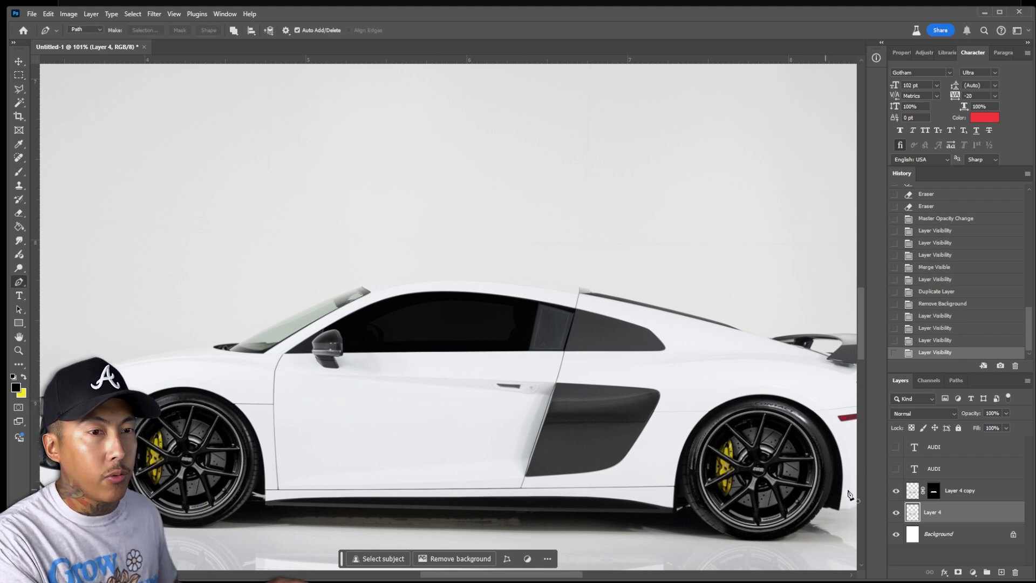
- Outline the missing roof section on Layer 4 with the Pen tool, curving just above the roofline and returning across the side windows
scroll(428, 314, "up", 5)
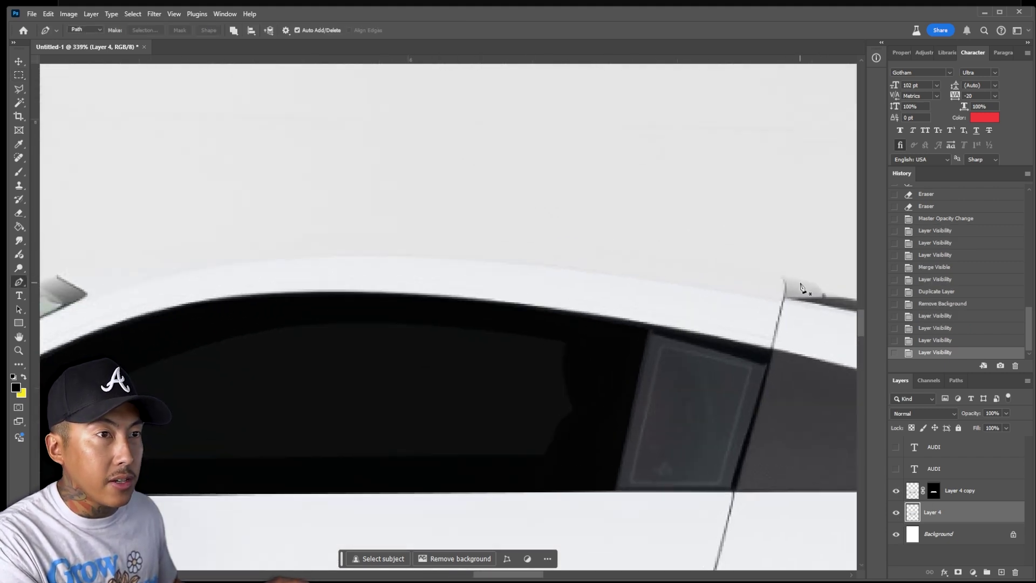
left_click_drag(795, 276, 509, 234)
left_click_drag(257, 239, 119, 255)
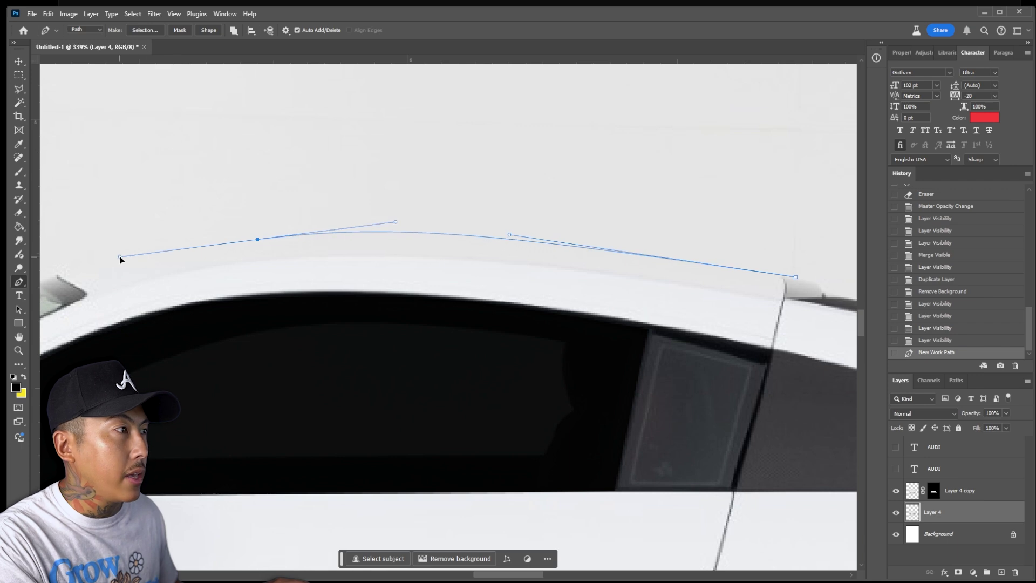
left_click(53, 275)
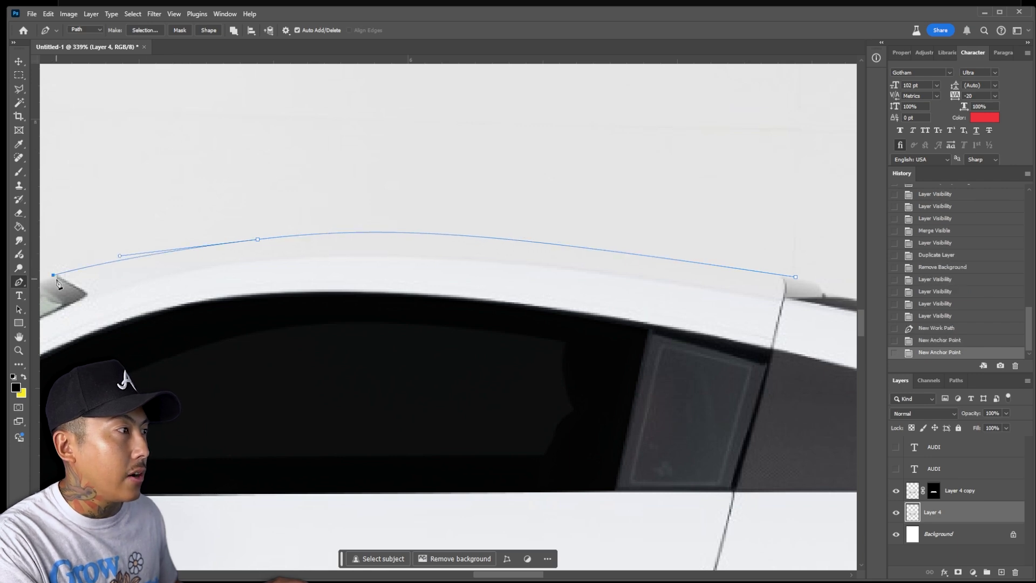
left_click(55, 327)
scroll(155, 436, "down", 2)
left_click(296, 432)
left_click(601, 425)
left_click(678, 375)
- Convert the roof path to a selection, paste a copy in place on a new layer, and check it with Layer 4 hidden and shown
right_click(664, 319)
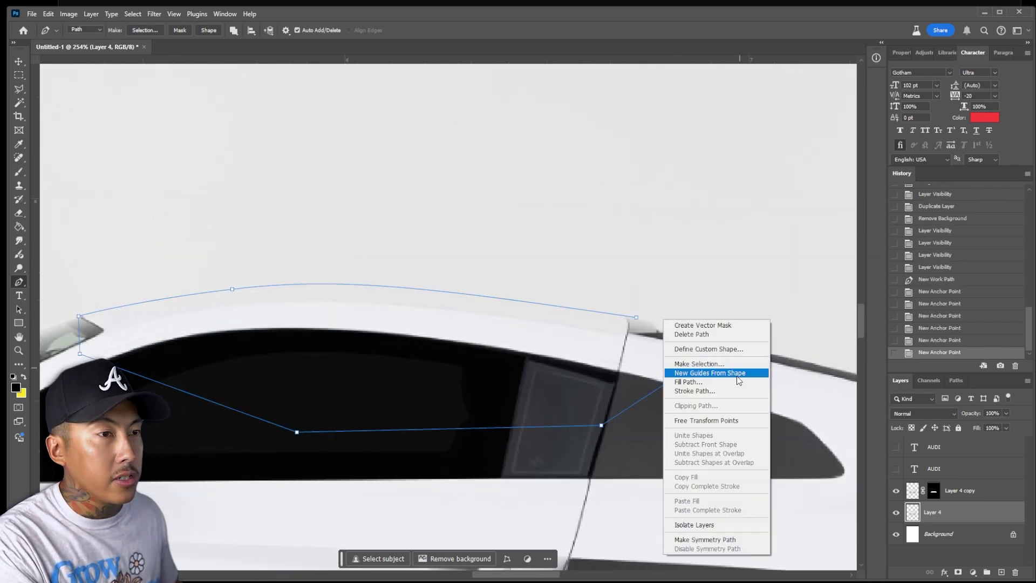
left_click(701, 364)
left_click(480, 211)
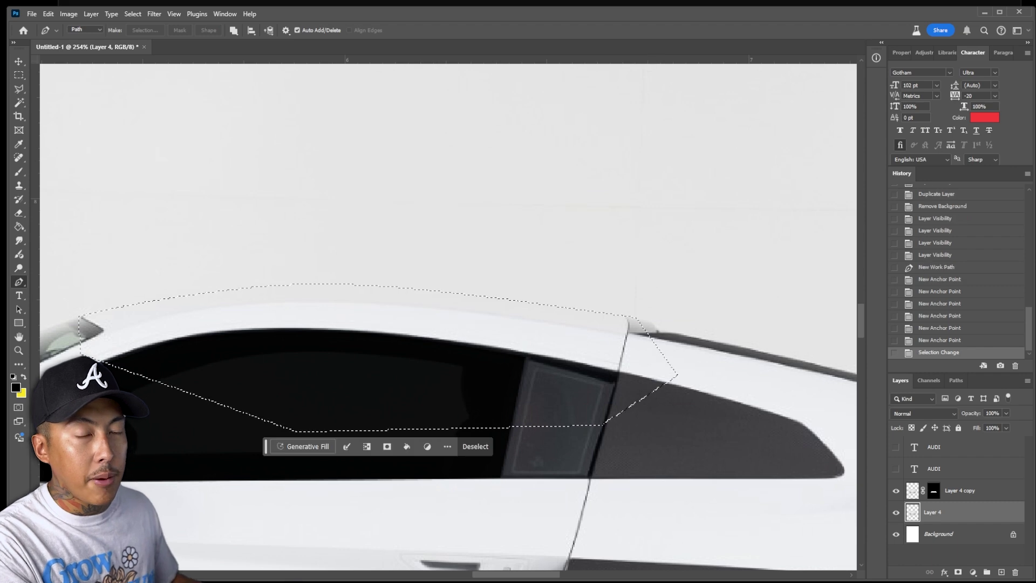
key("ctrl+c")
key("ctrl+shift+v")
scroll(278, 363, "down", 5)
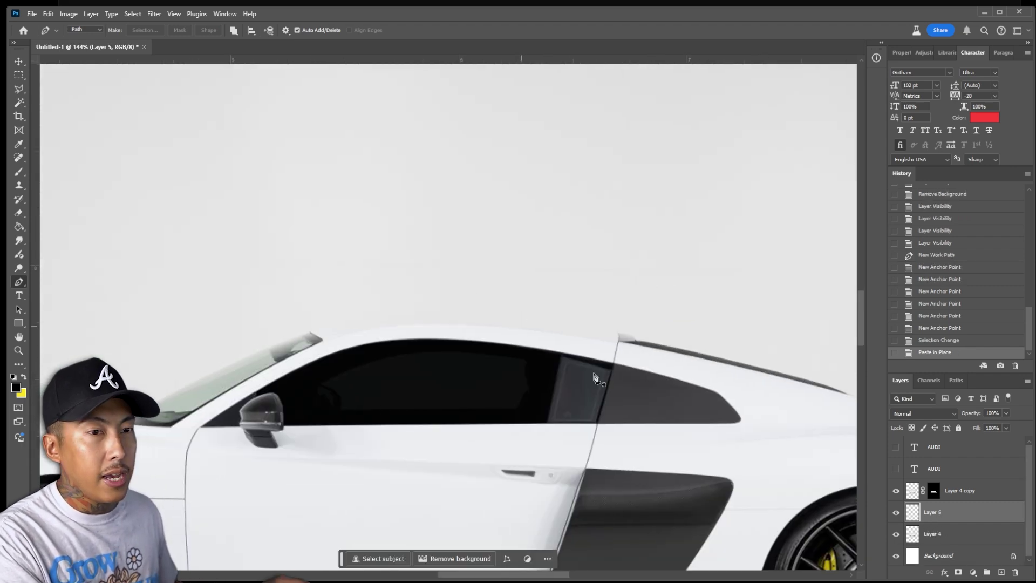
scroll(392, 386, "down", 2)
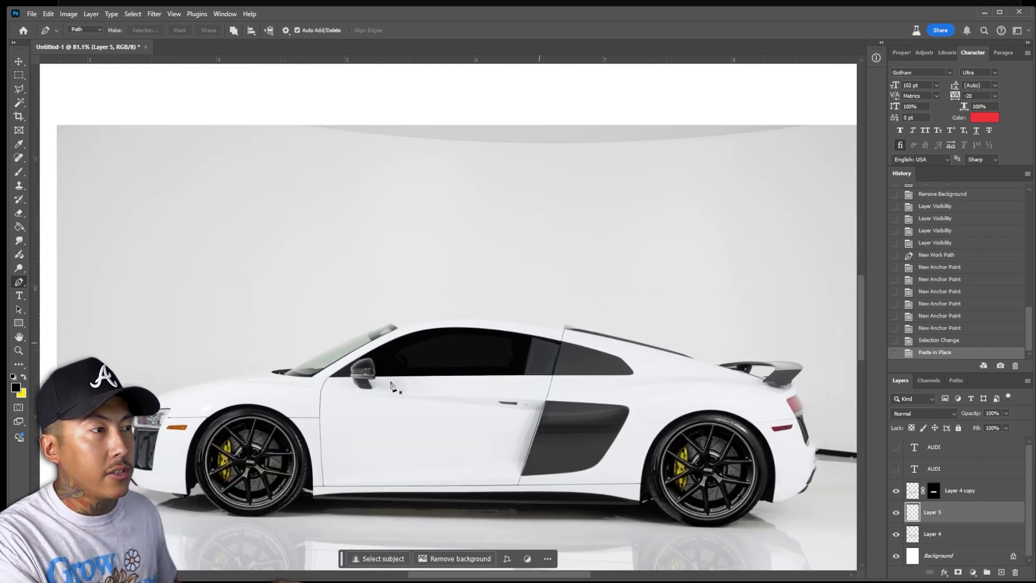
left_click(896, 535)
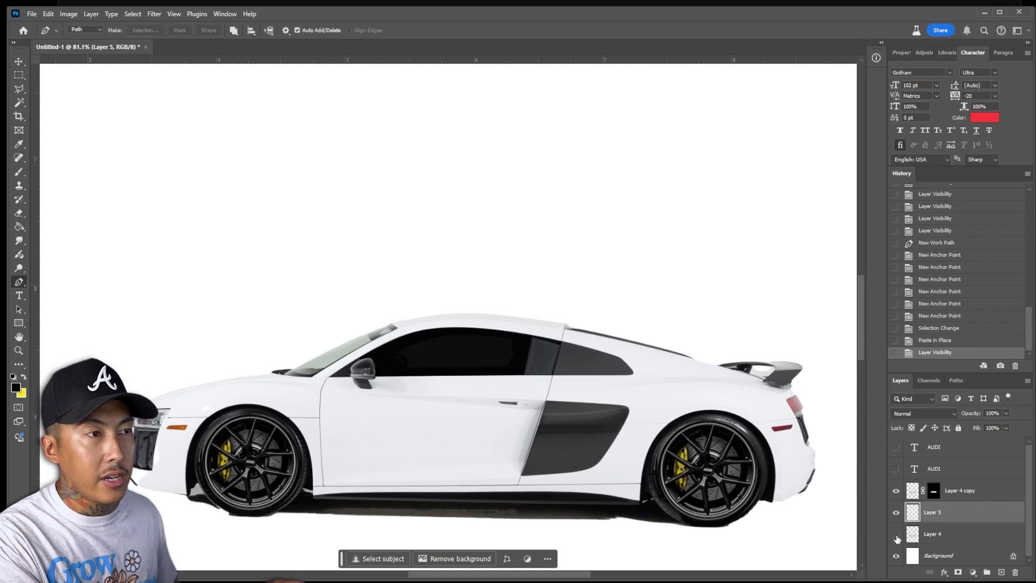
left_click(897, 536)
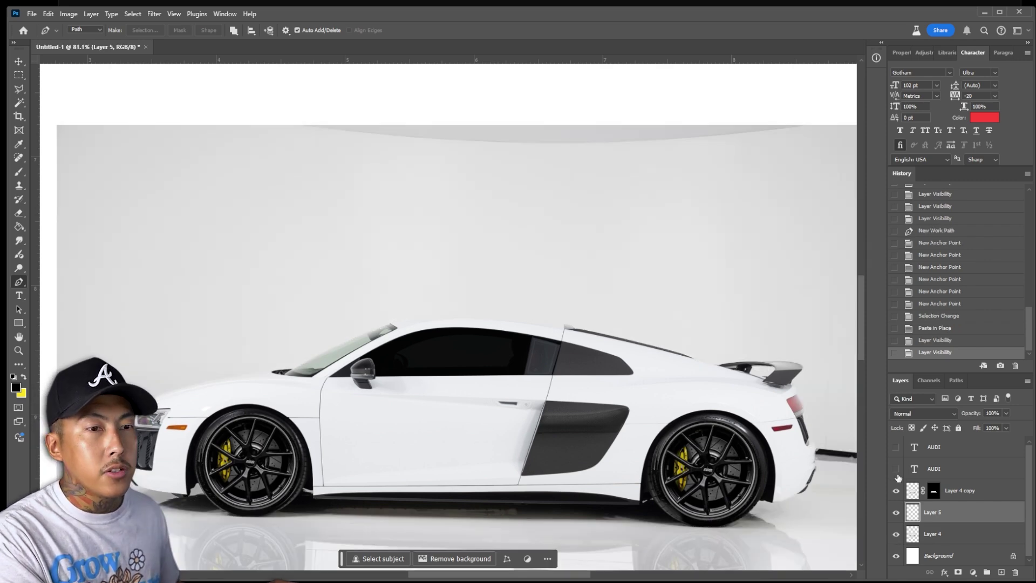
- Show the black AUDI text layer and place it directly above Layer 4, beneath the pasted roof layer
left_click(897, 448)
left_click(934, 446)
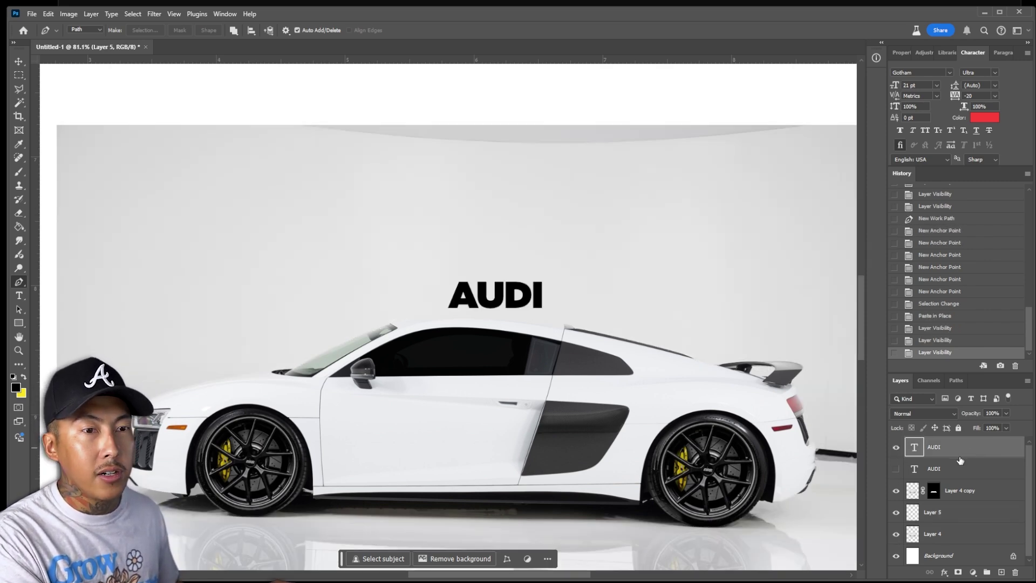
left_click_drag(920, 539, 924, 539)
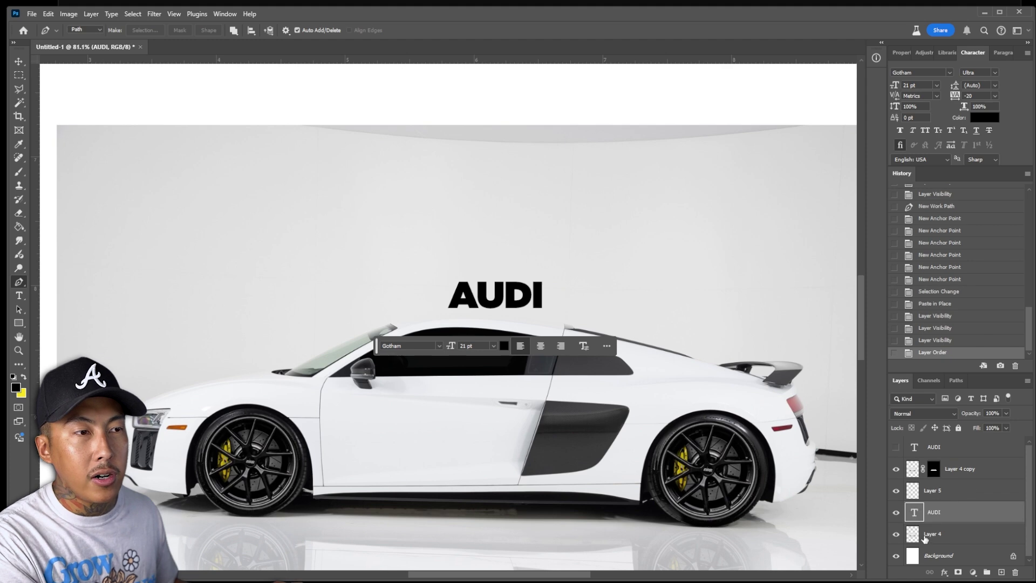
- Enlarge the black AUDI text to 117 pt and reposition it behind the cut-out car
key("t")
double_click(493, 302)
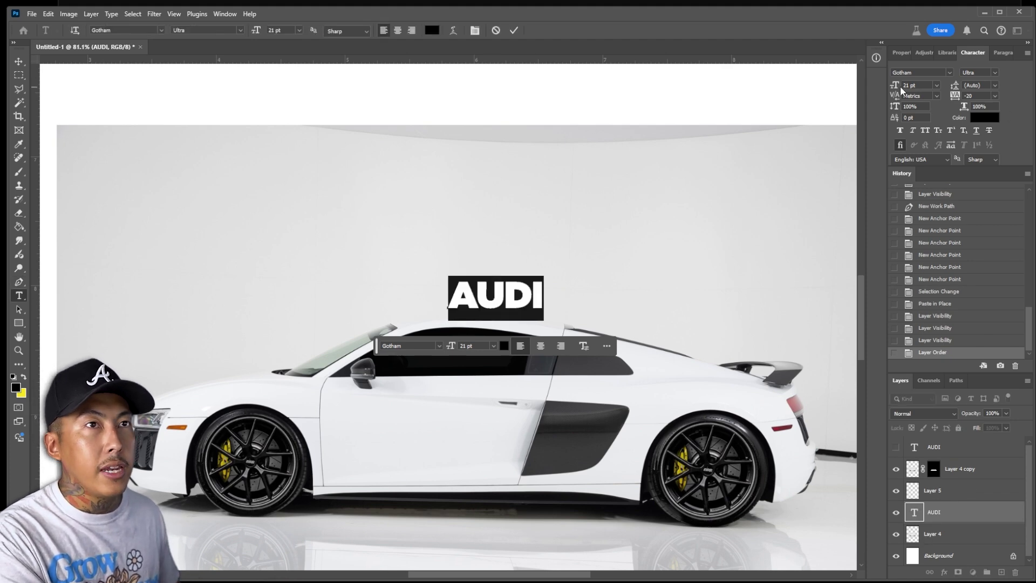
left_click_drag(900, 89, 923, 89)
left_click(955, 504)
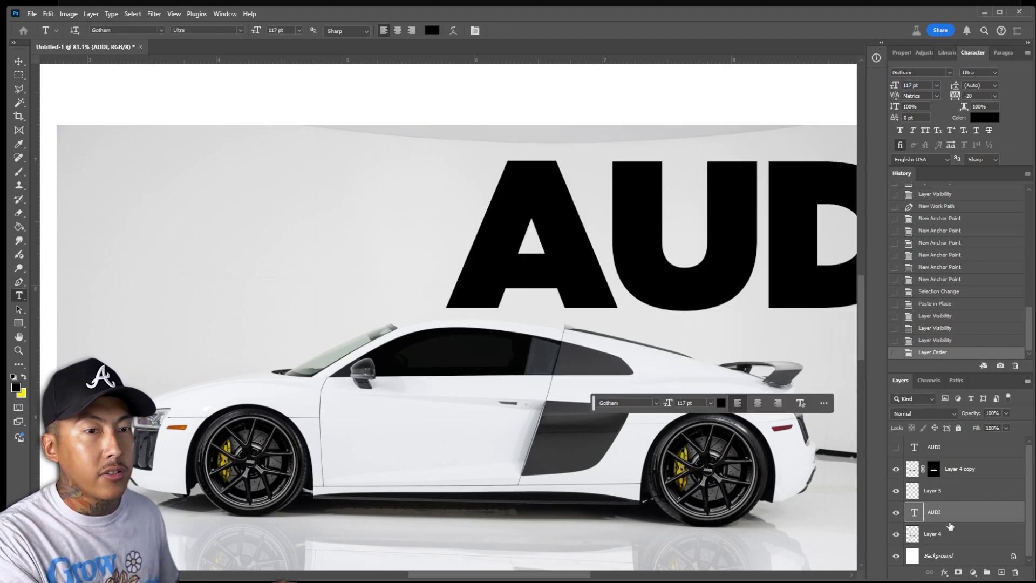
scroll(527, 264, "down", 5)
key("v")
left_click_drag(674, 254, 540, 282)
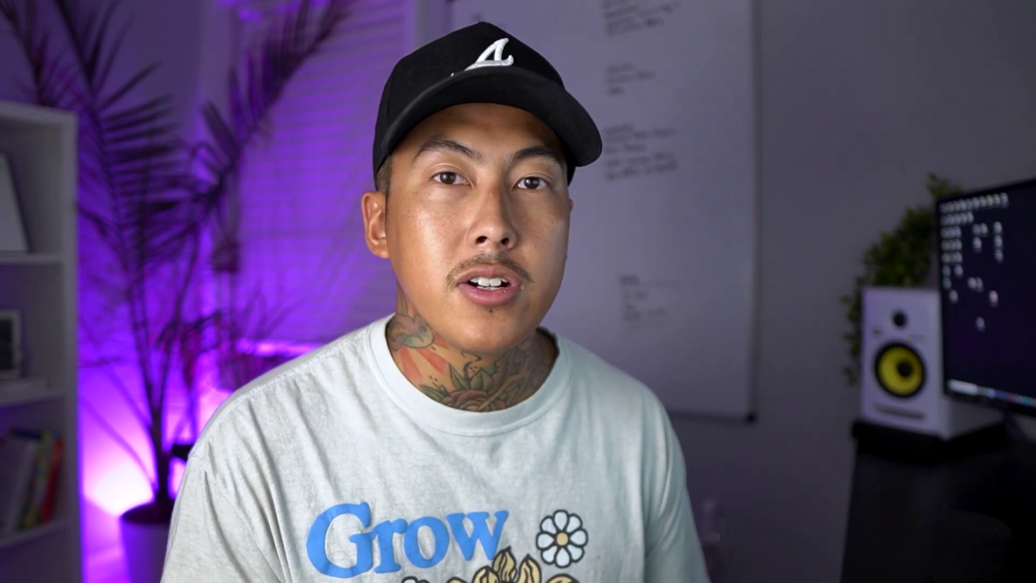